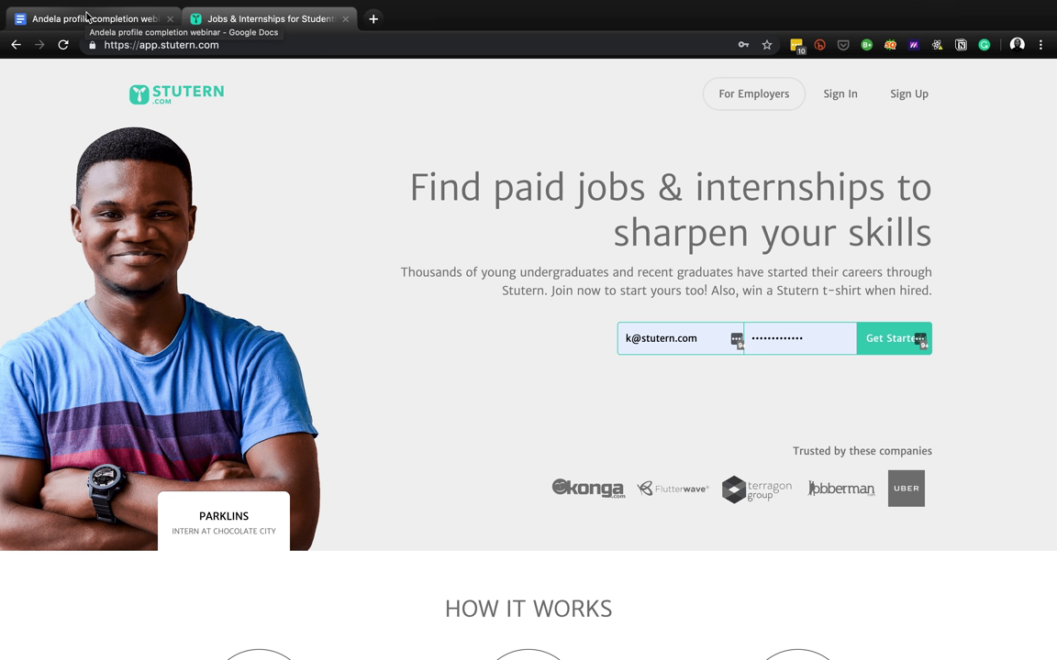
Return to the guide document and bring up the app.stutern.com/alc sign-up link preview.
click(81, 18)
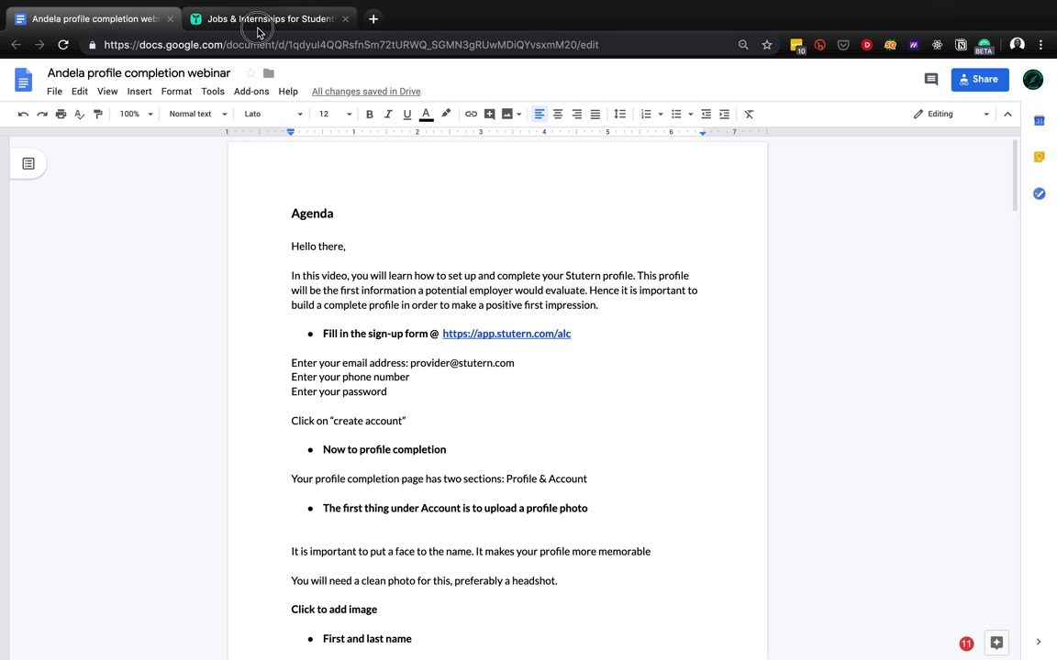
click(258, 29)
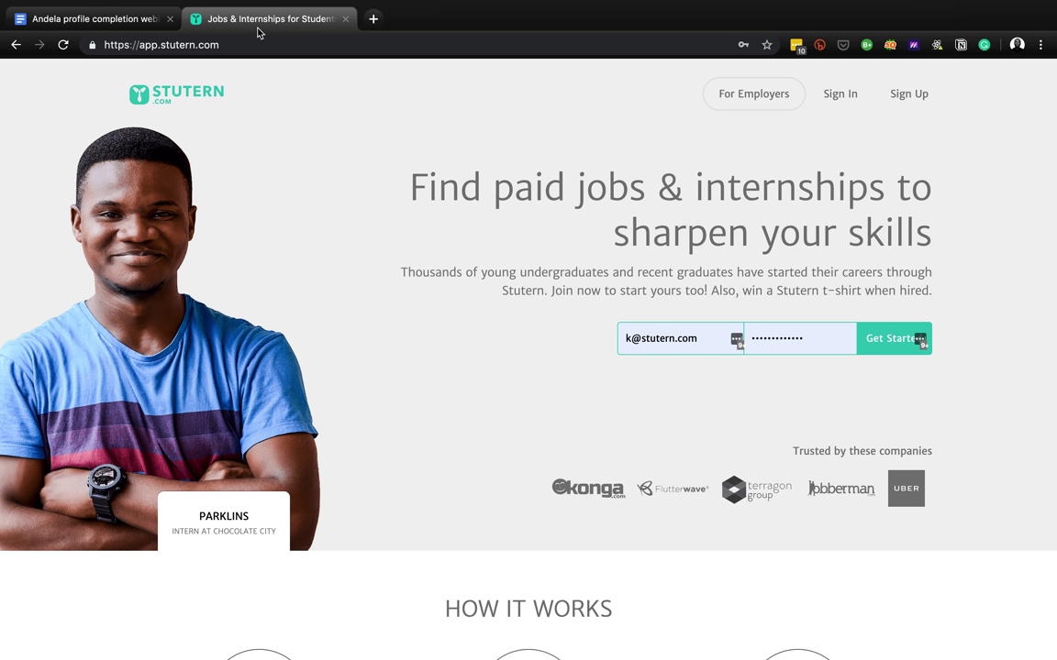
click(133, 19)
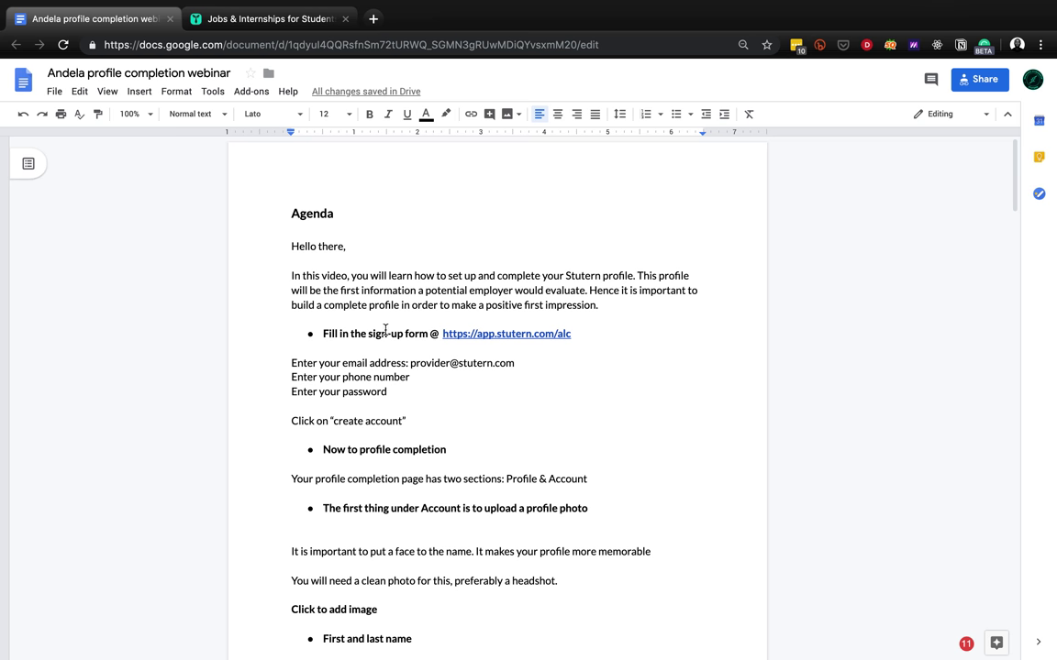
scroll(400, 330, down, 2)
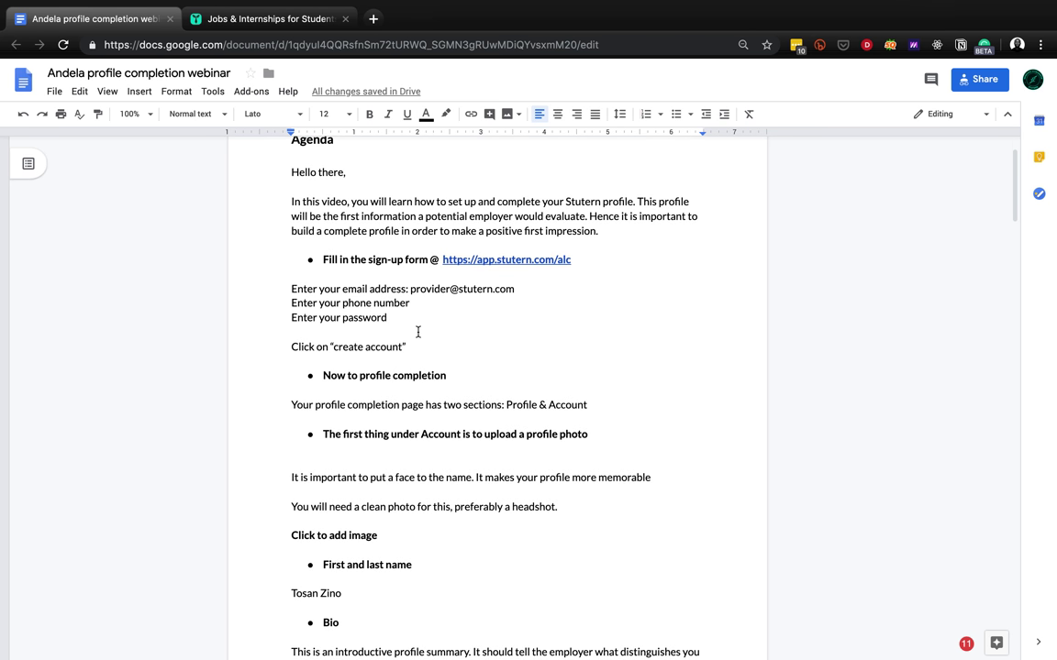
click(484, 259)
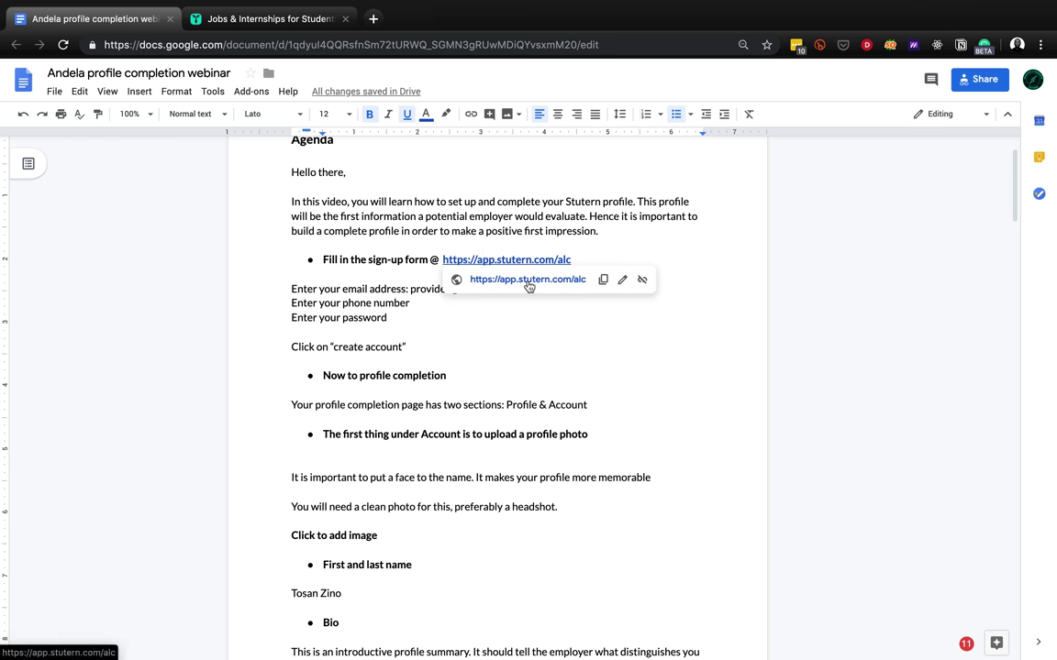
click(529, 280)
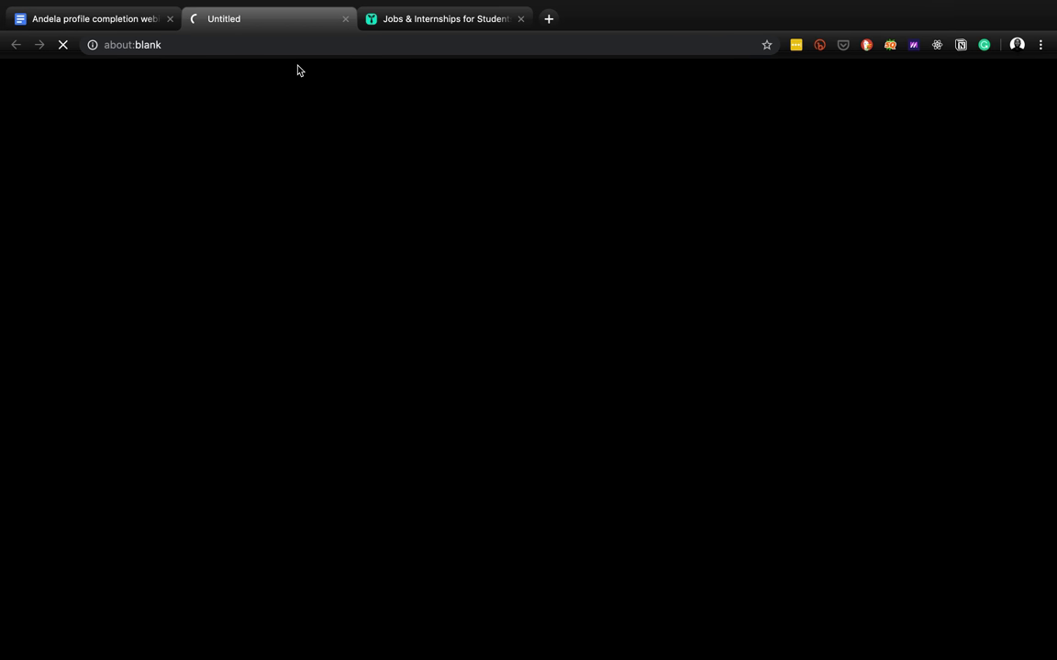
click(519, 22)
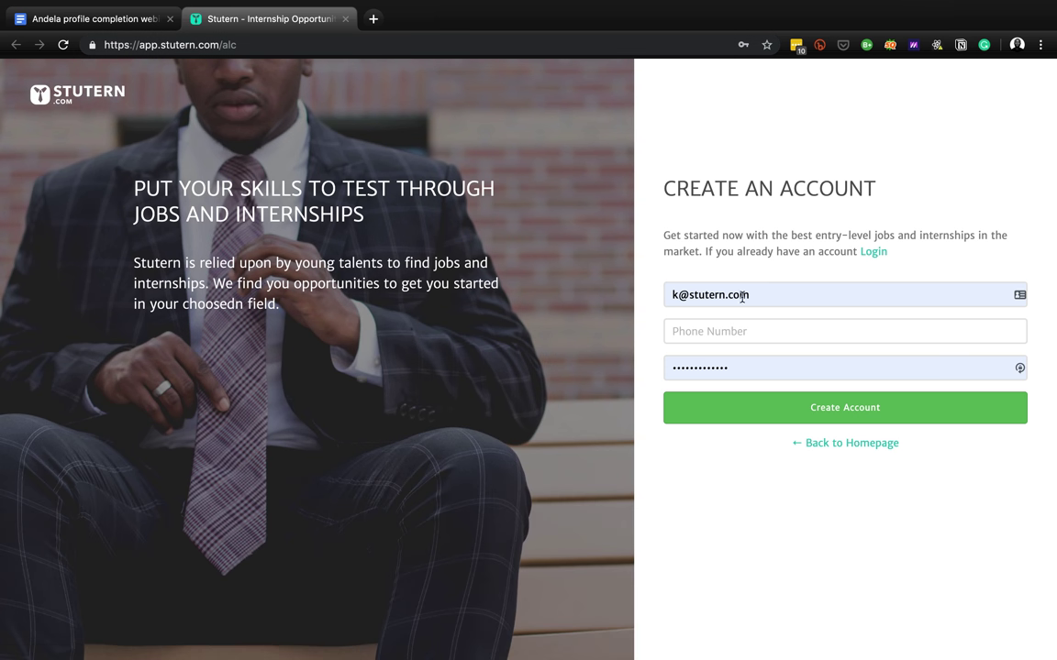
click(745, 294)
key(super+a)
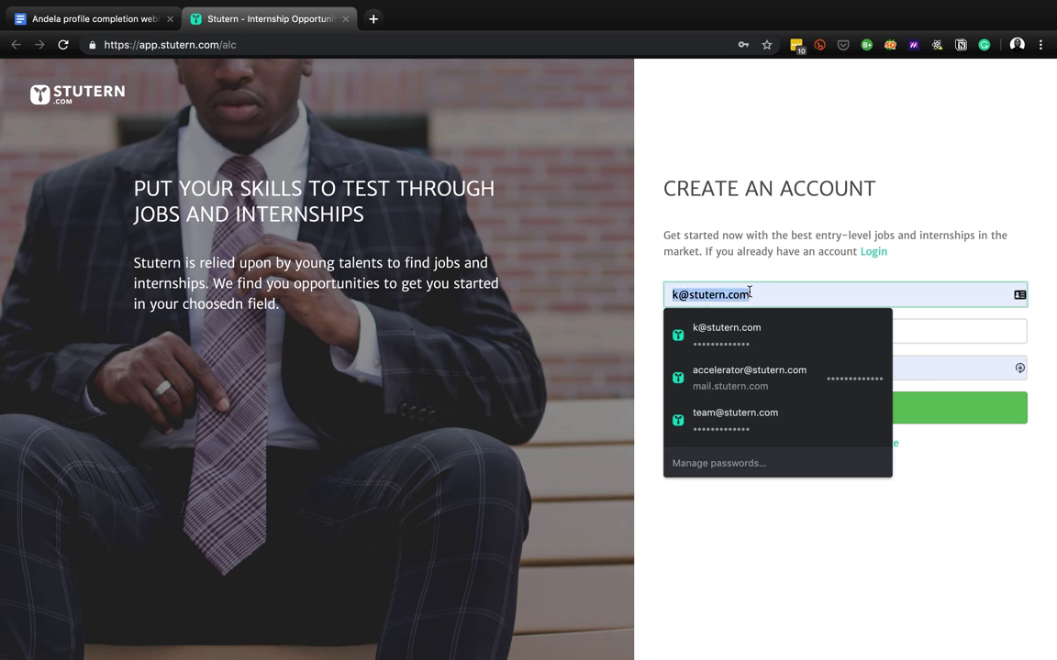
key(BackSpace)
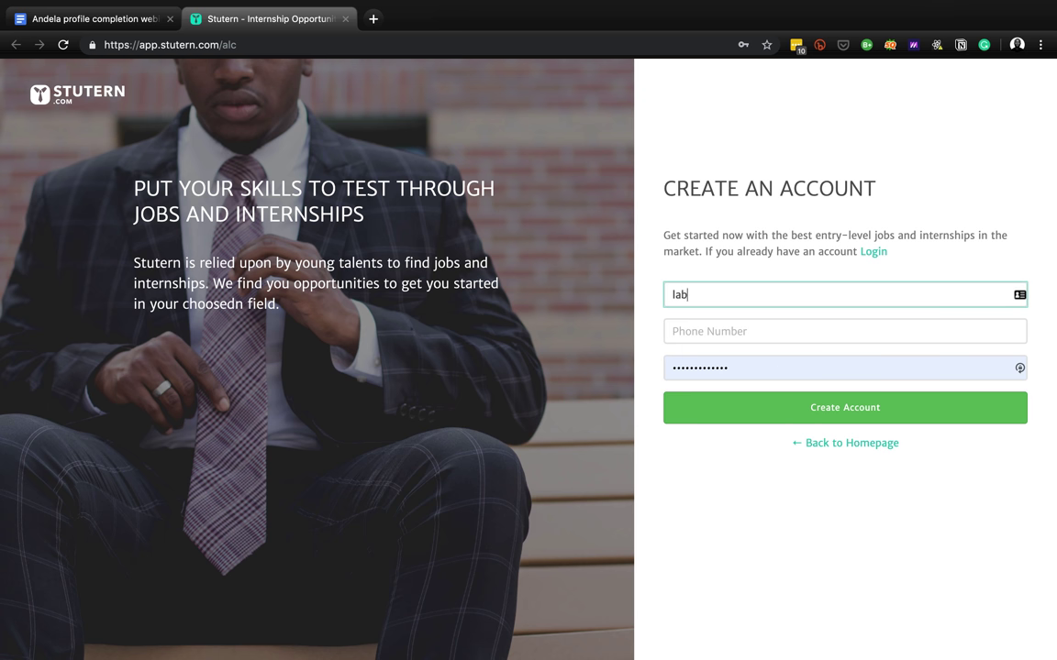
Enter the phone number on the sign-up form.
click(788, 332)
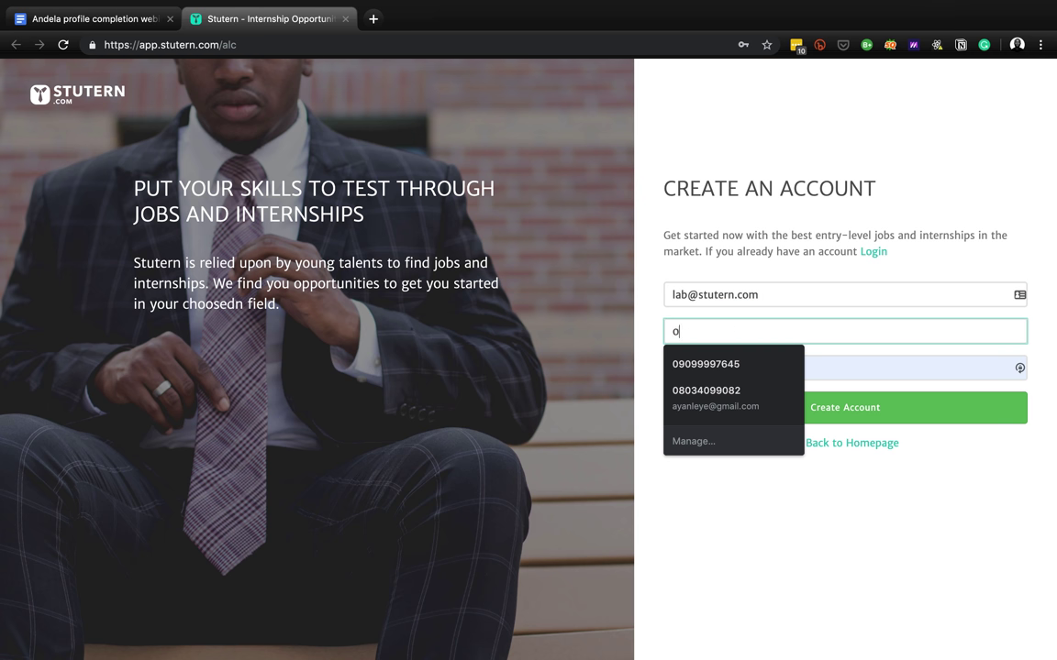
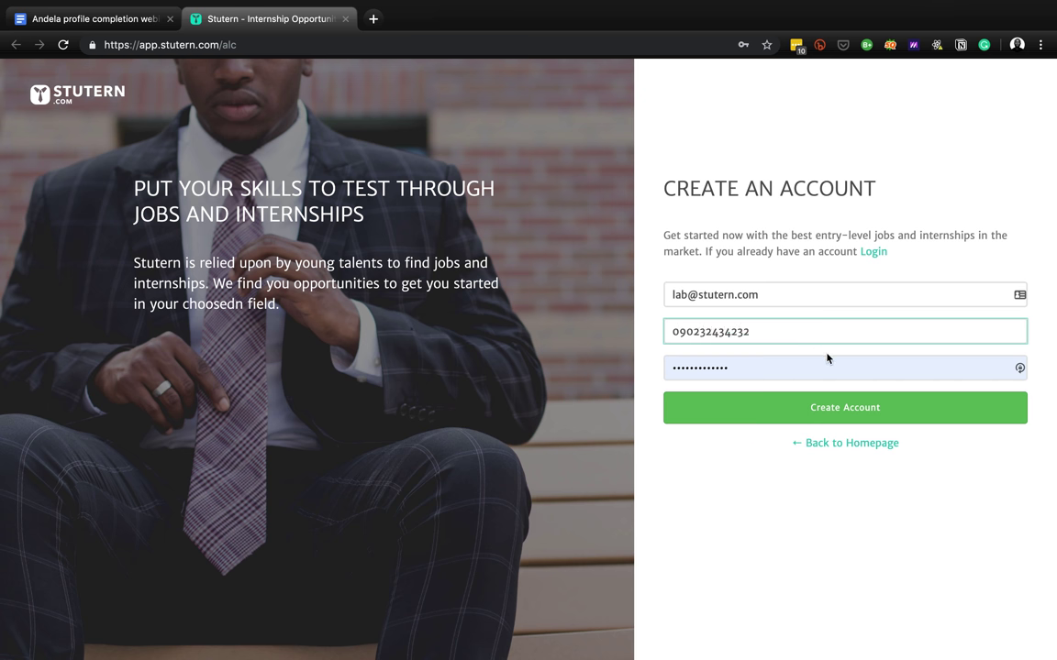
Replace the autofilled password with a new account password and create the account.
click(842, 370)
key(ctrl+a)
key(BackSpace)
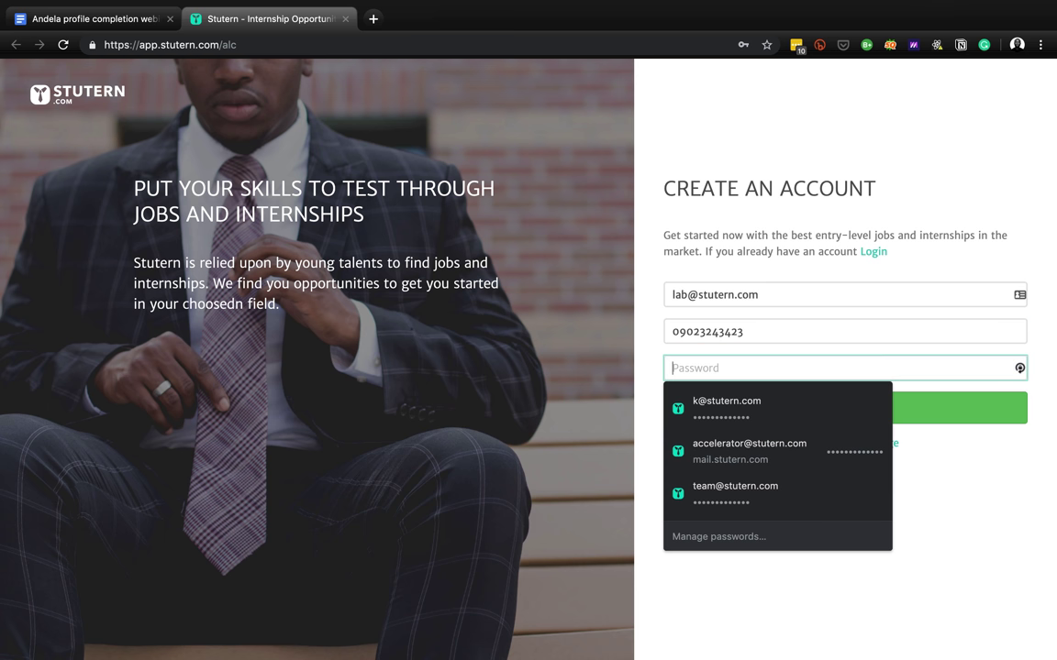
click(961, 476)
click(823, 373)
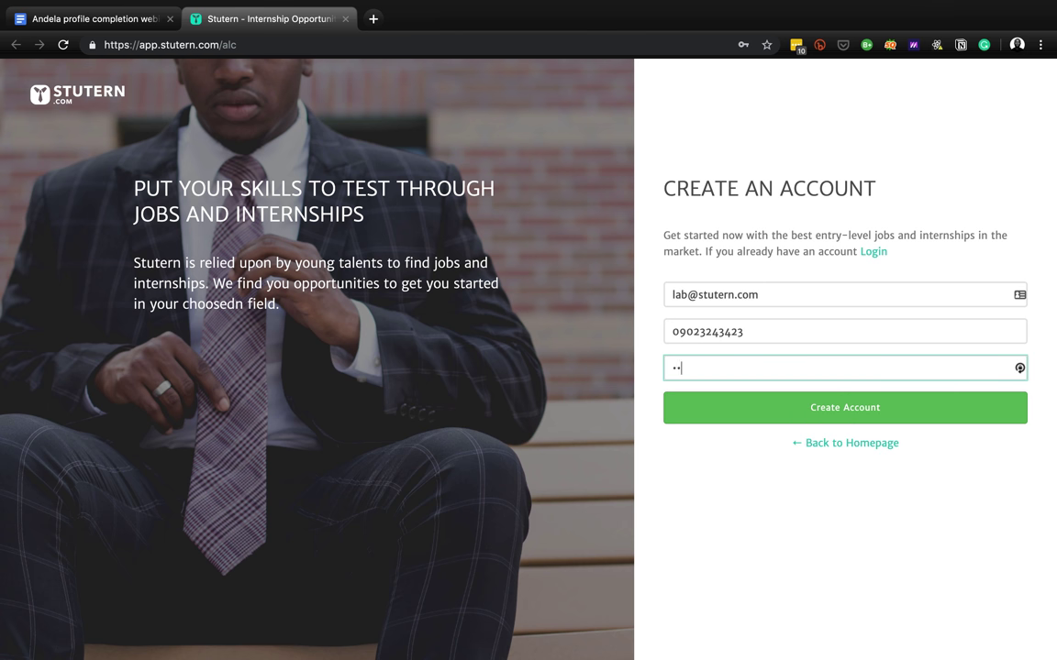
key(ctrl+a)
key(Right)
key(ctrl+a)
click(854, 406)
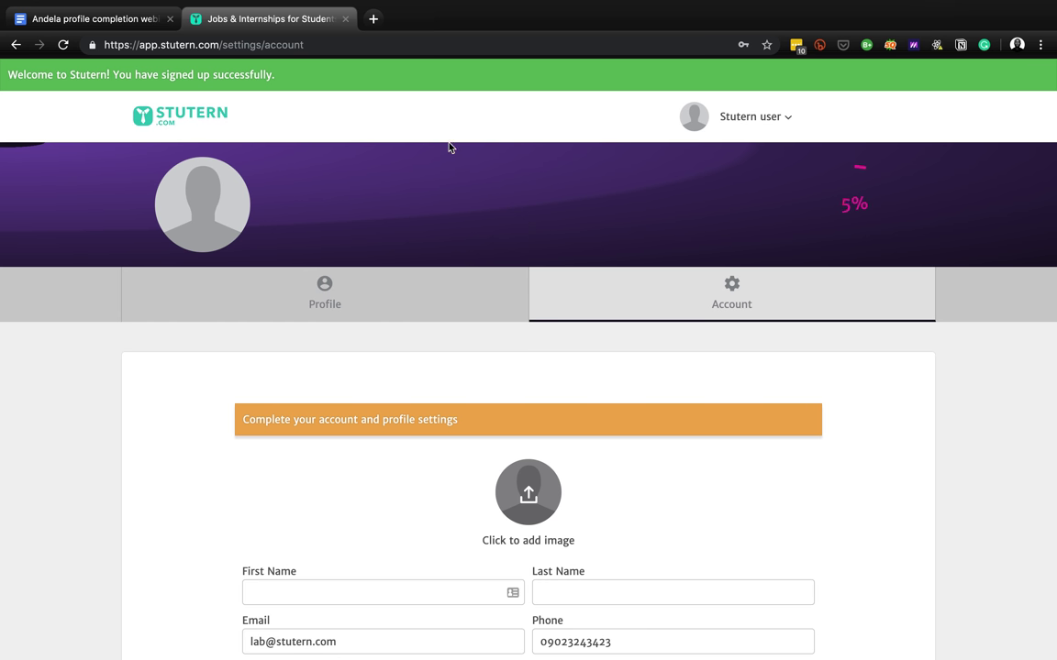
click(128, 22)
Preview the Stutern settings page at iPhone X size in DevTools, then close the preview.
click(244, 20)
key(super+alt+i)
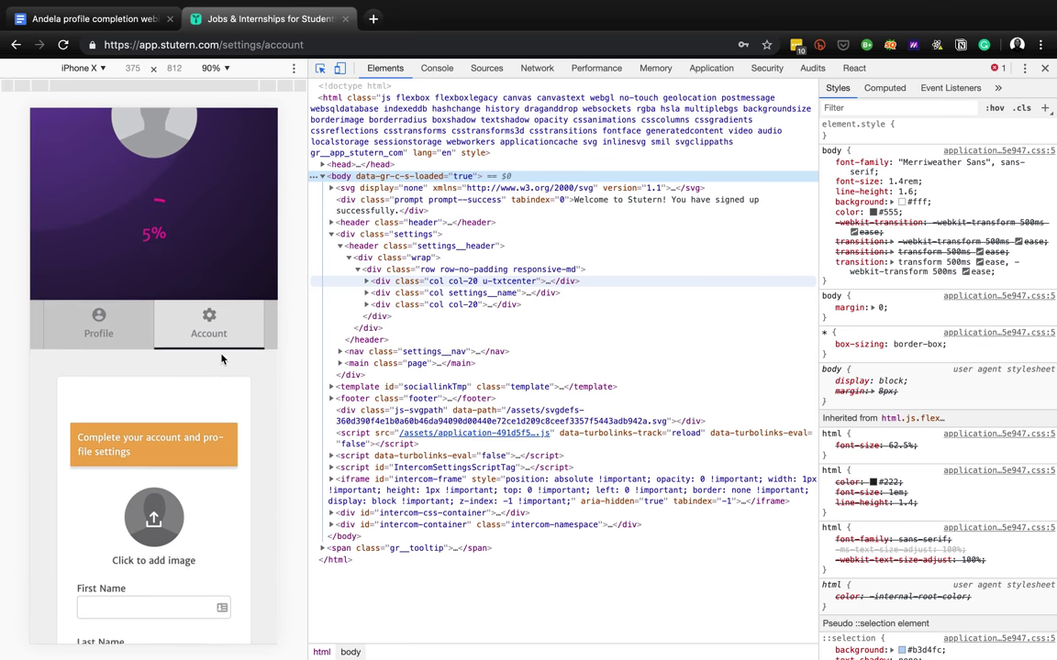
scroll(221, 358, down, 10)
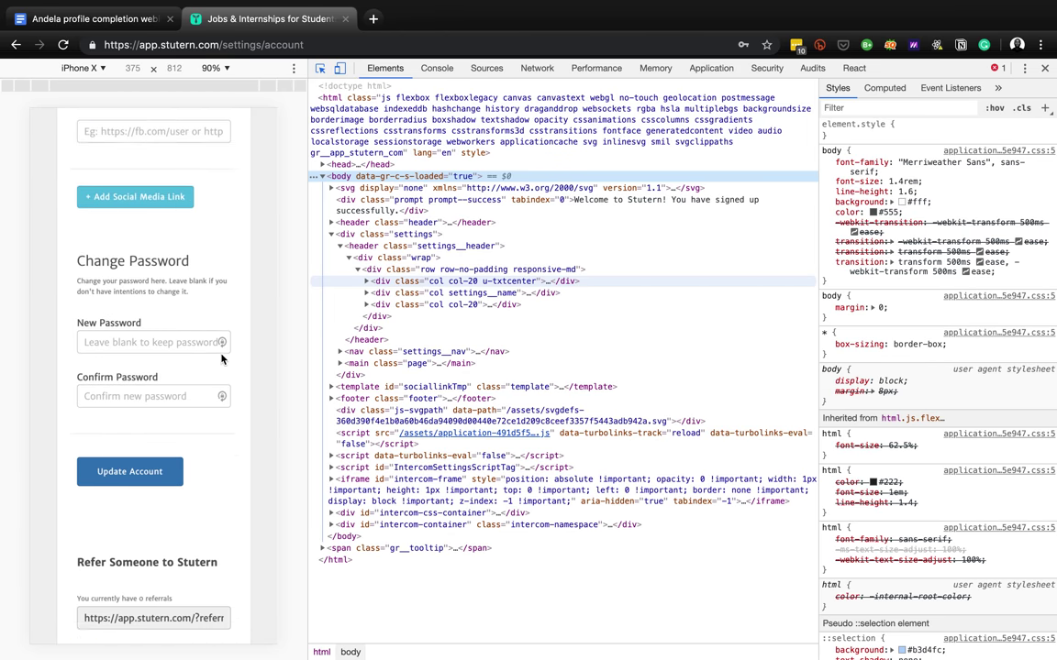
scroll(154, 367, up, 10)
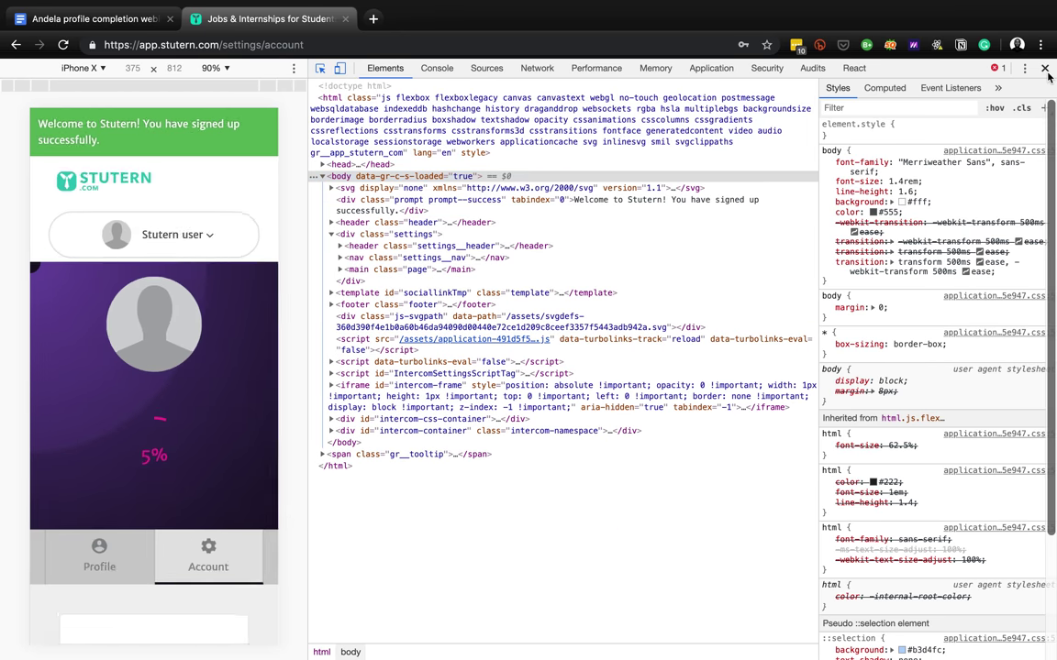
click(1044, 68)
click(137, 19)
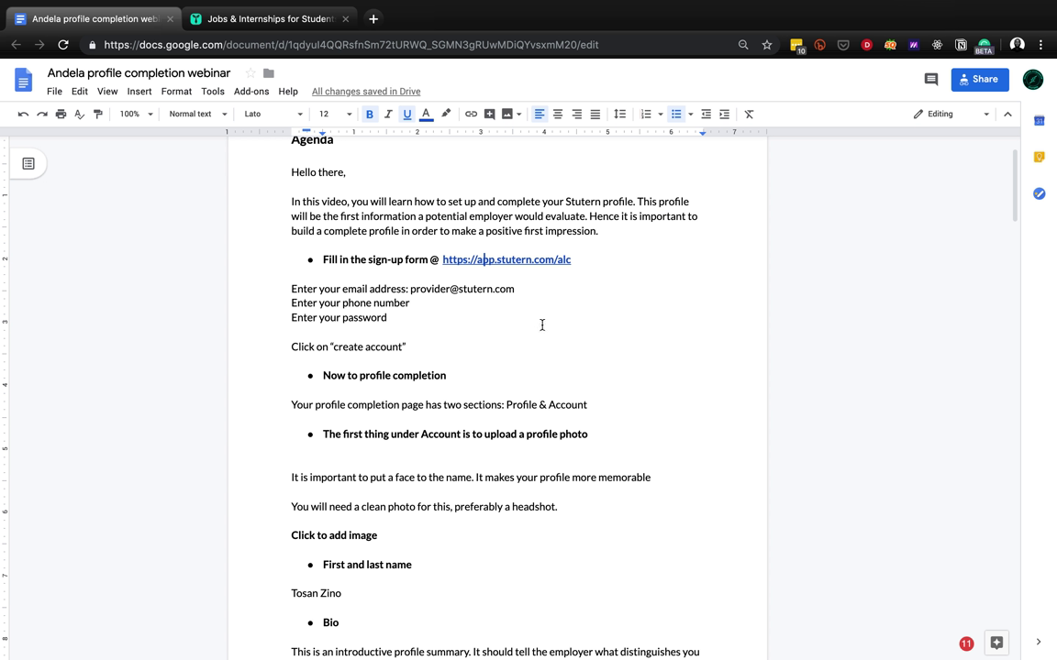
Highlight the guide's email and phone instruction lines and its 'Profile & Account' note.
scroll(541, 326, down, 2)
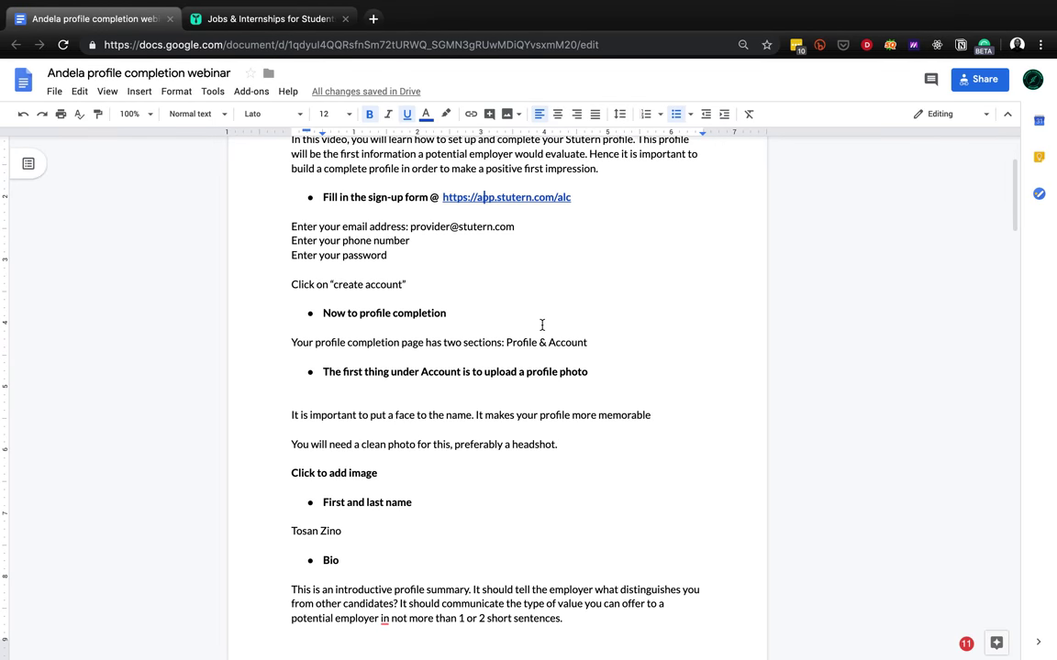
triple_click(293, 227)
double_click(332, 240)
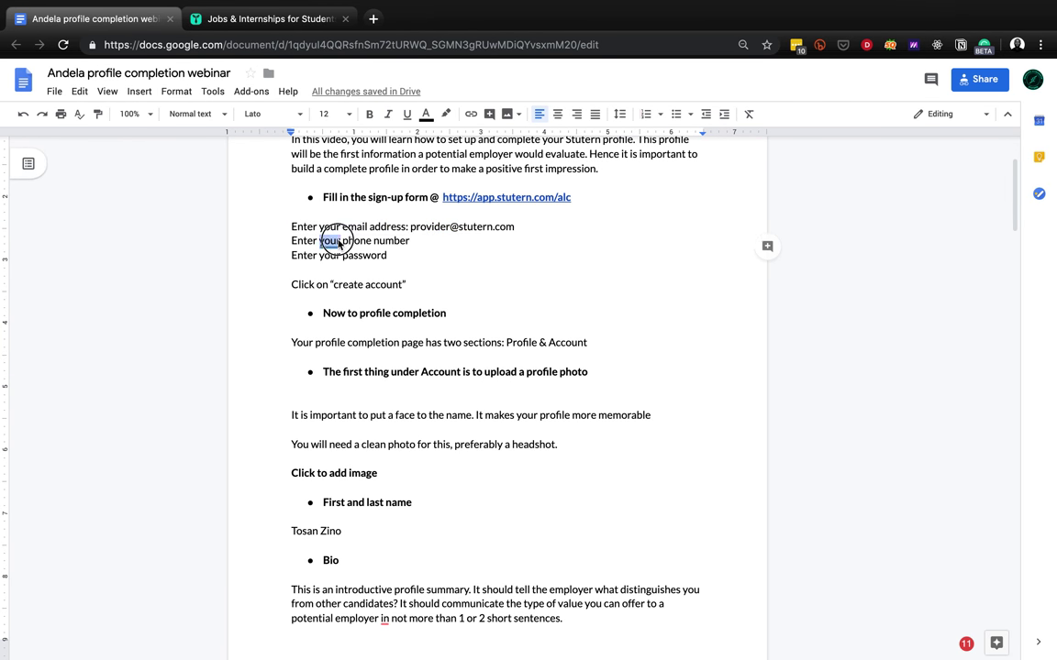
click(349, 257)
scroll(389, 236, down, 2)
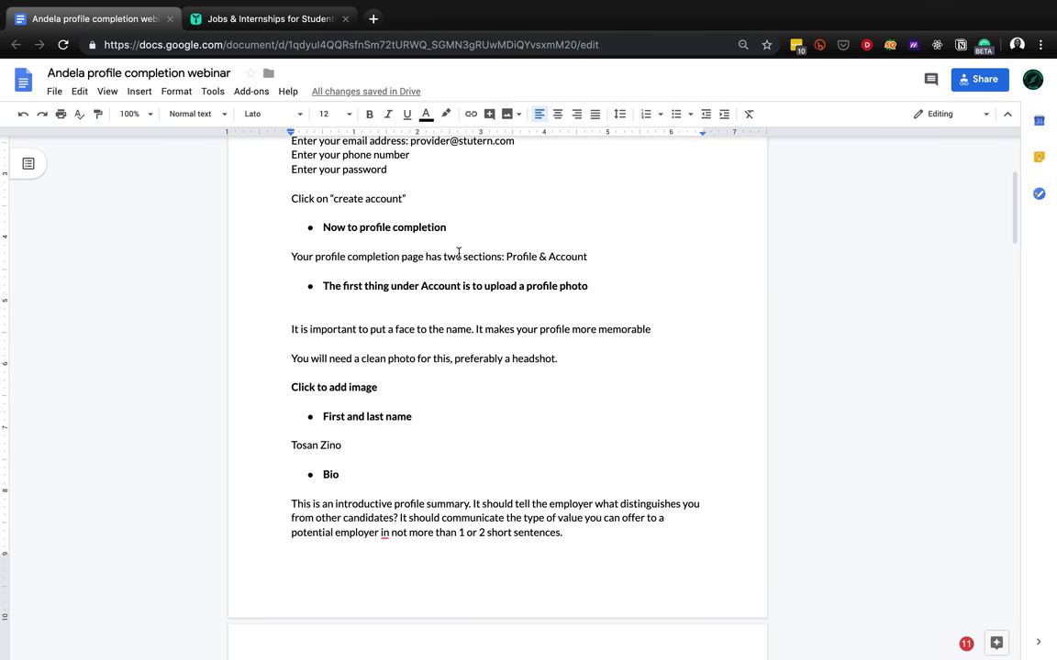
drag(505, 258, 587, 257)
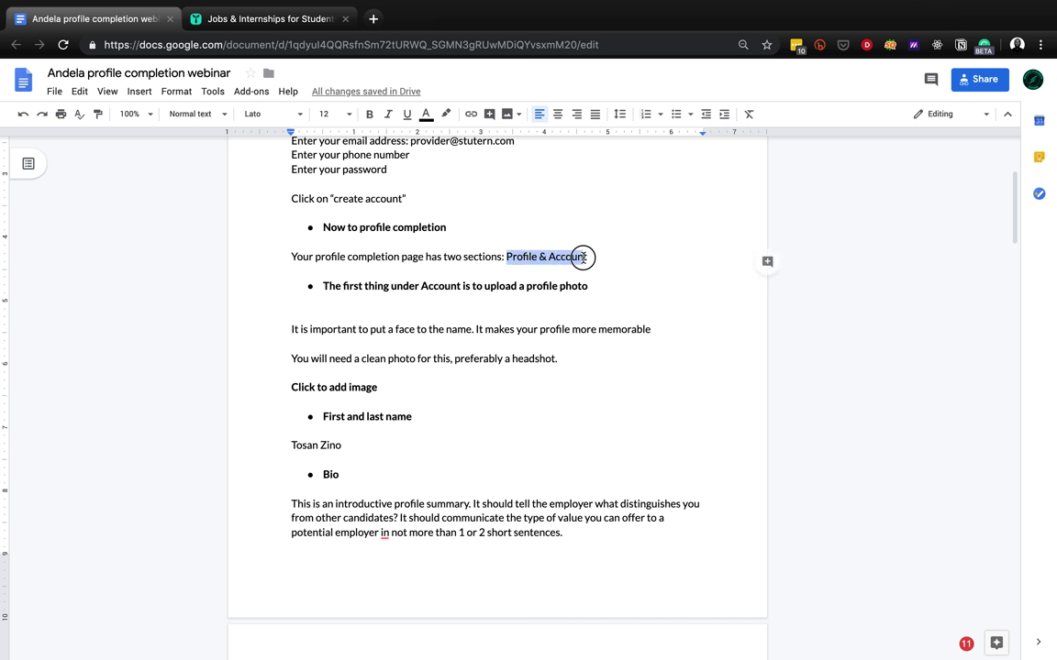
click(268, 18)
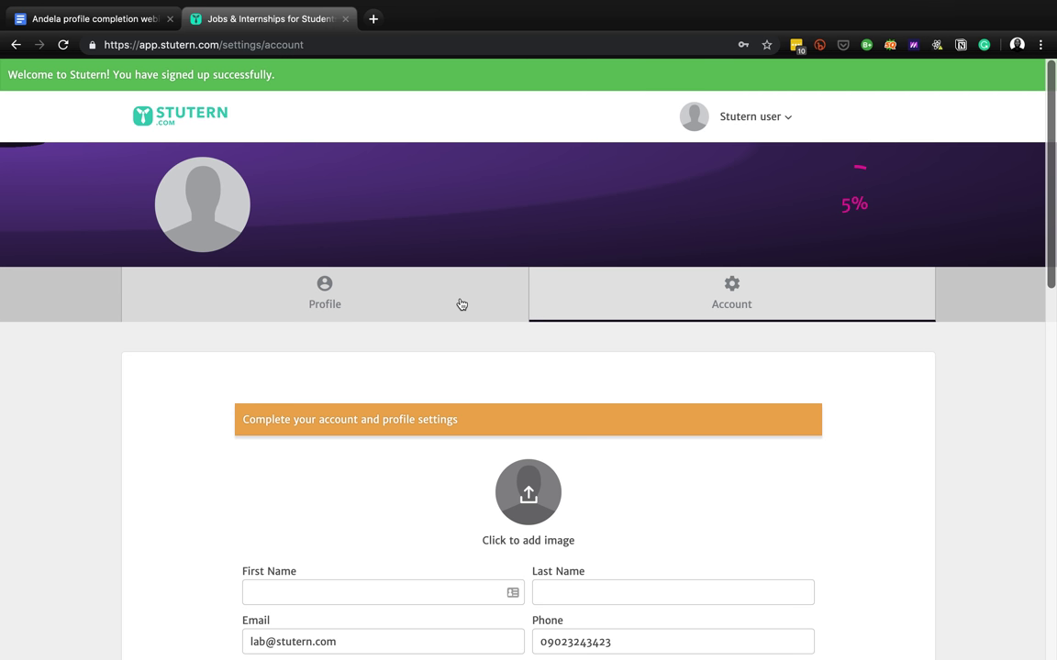
Browse the Profile section and then the Account section of Stutern's settings.
scroll(460, 302, down, 2)
click(414, 235)
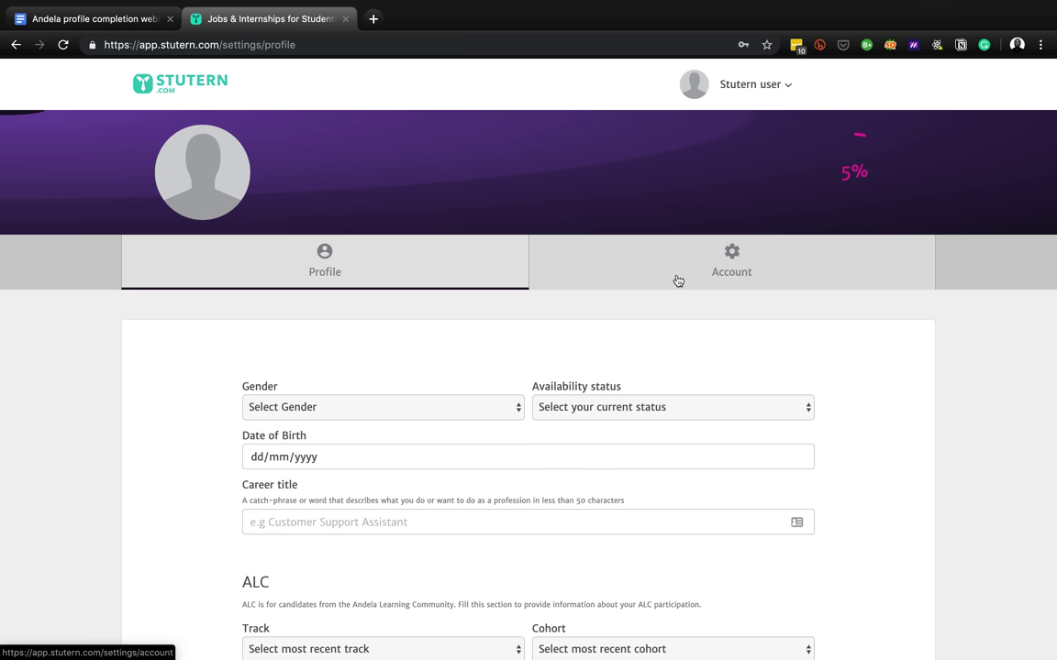
click(677, 281)
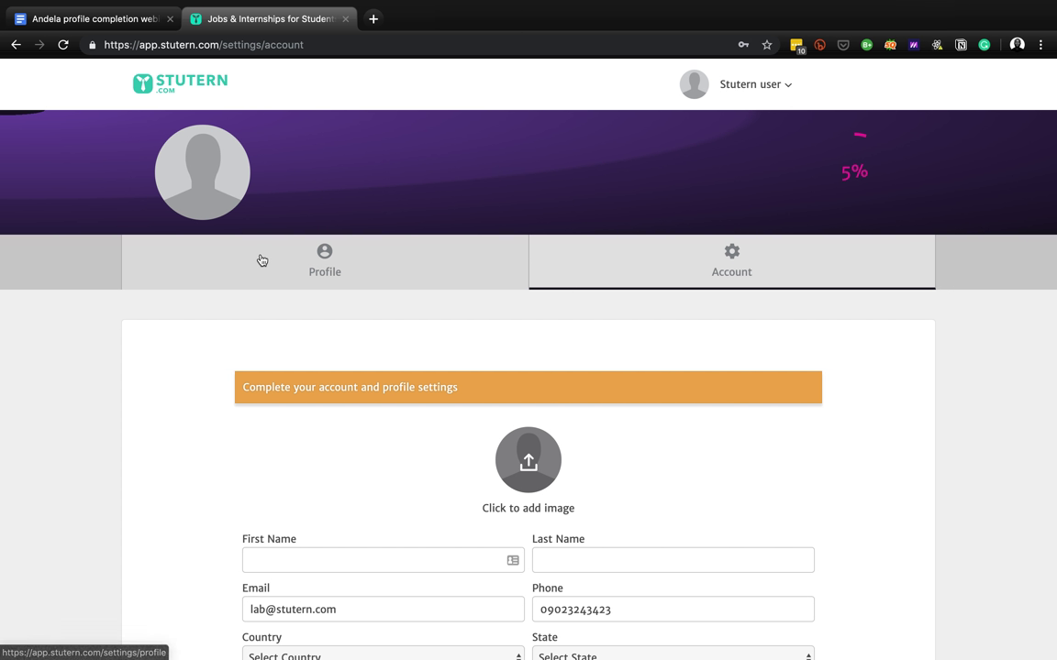
scroll(122, 349, down, 1)
scroll(120, 351, up, 1)
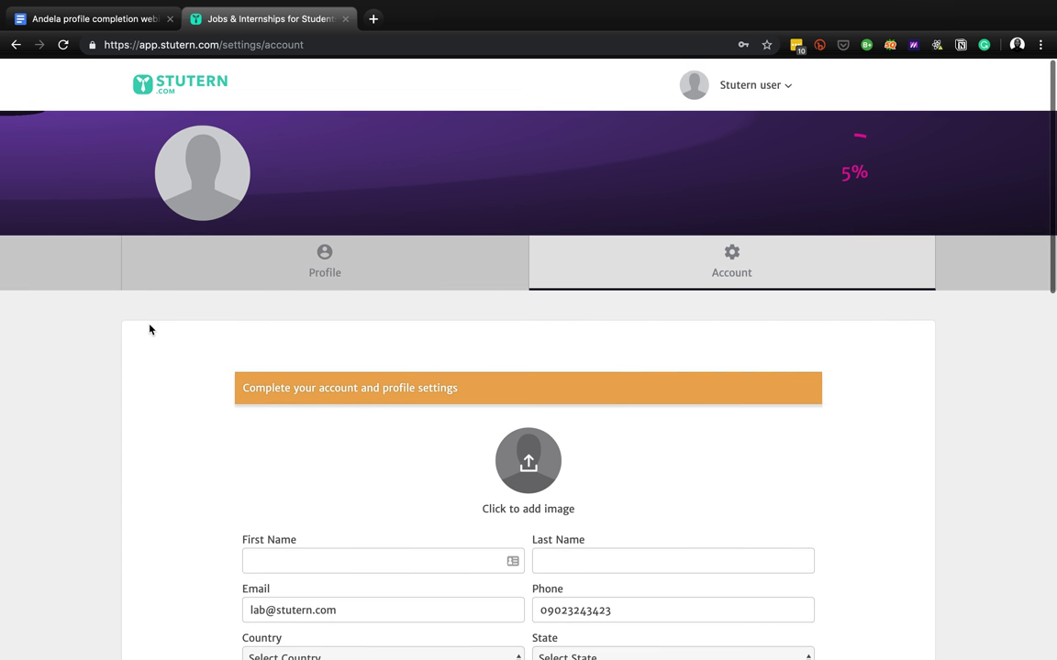
click(97, 16)
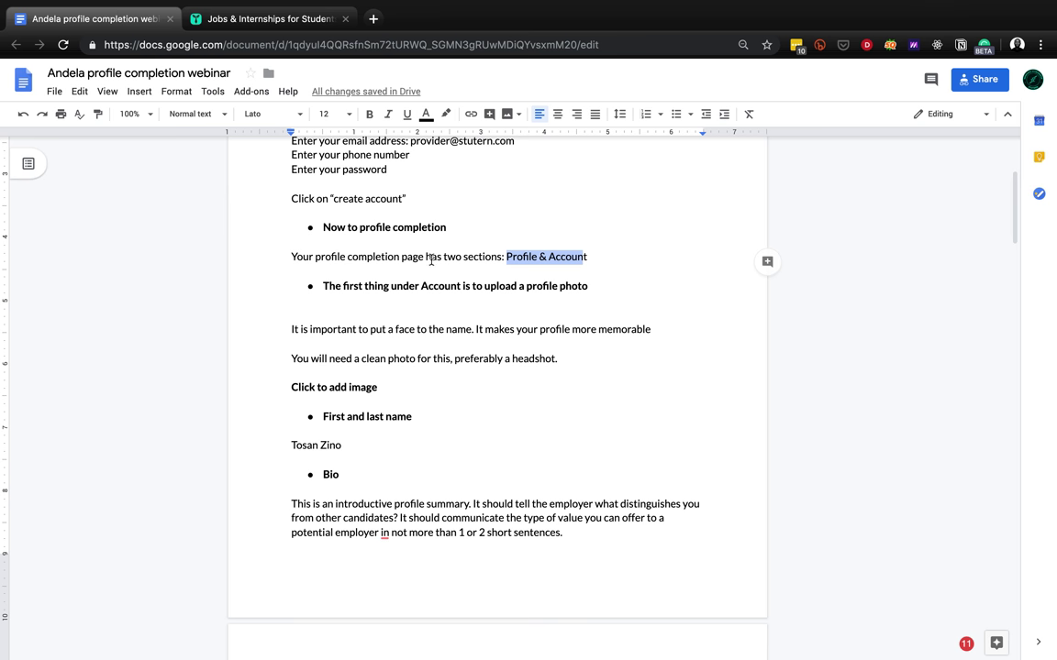
scroll(438, 262, down, 2)
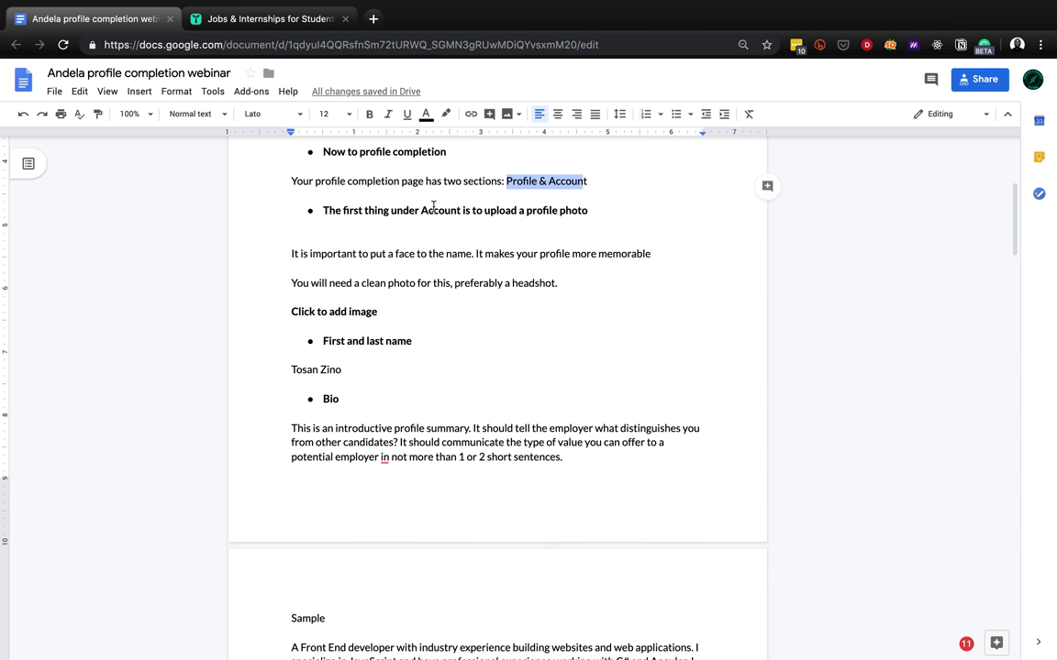
drag(527, 211, 553, 214)
right_click(553, 213)
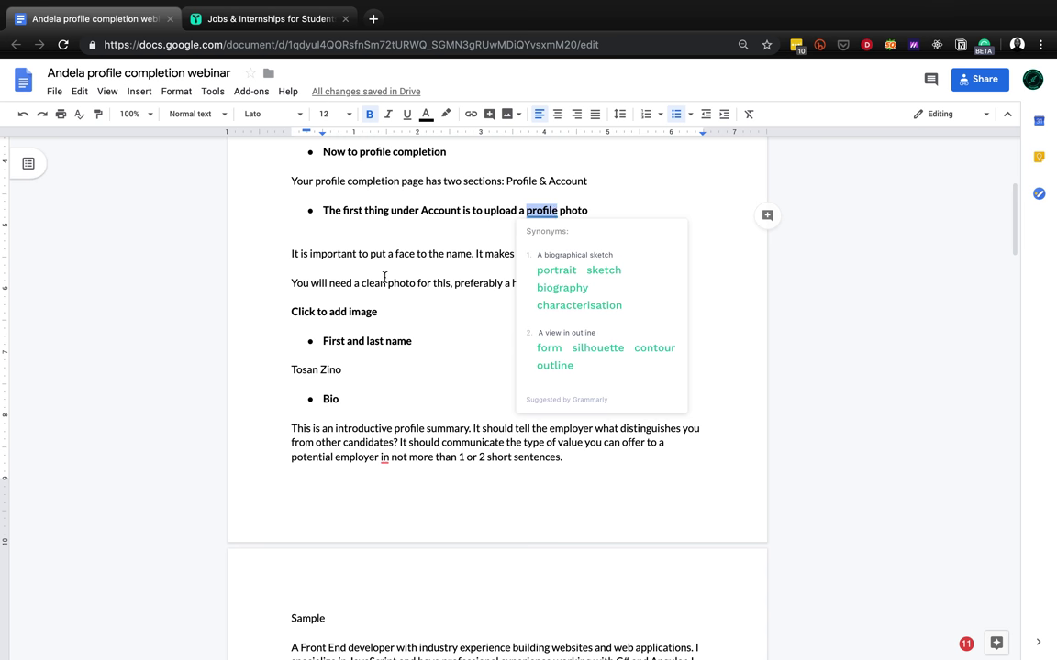
click(386, 282)
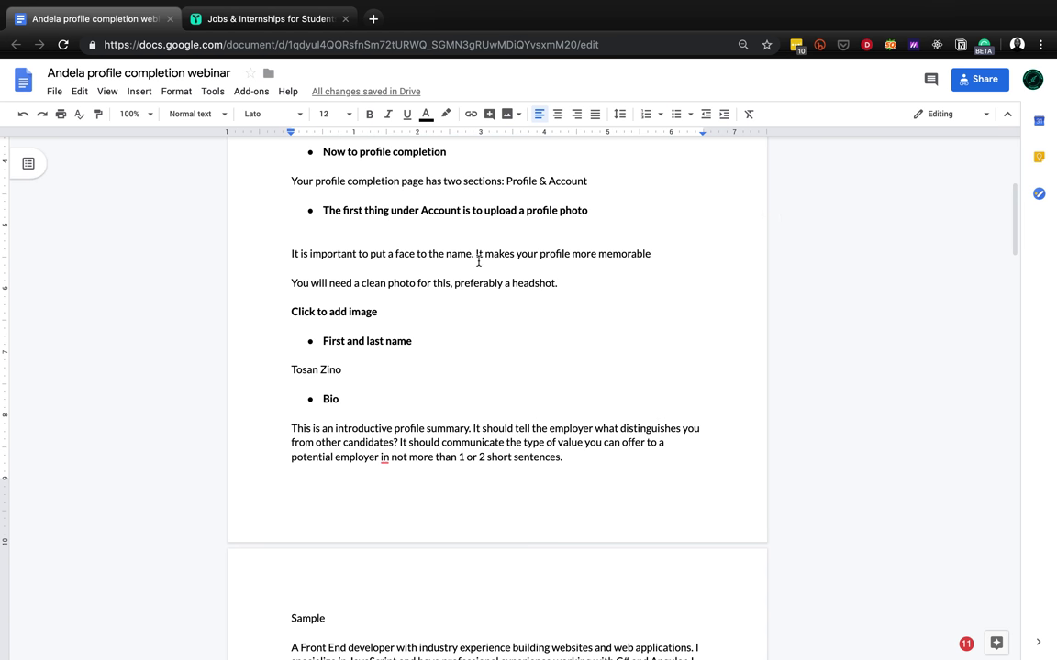
scroll(477, 263, down, 2)
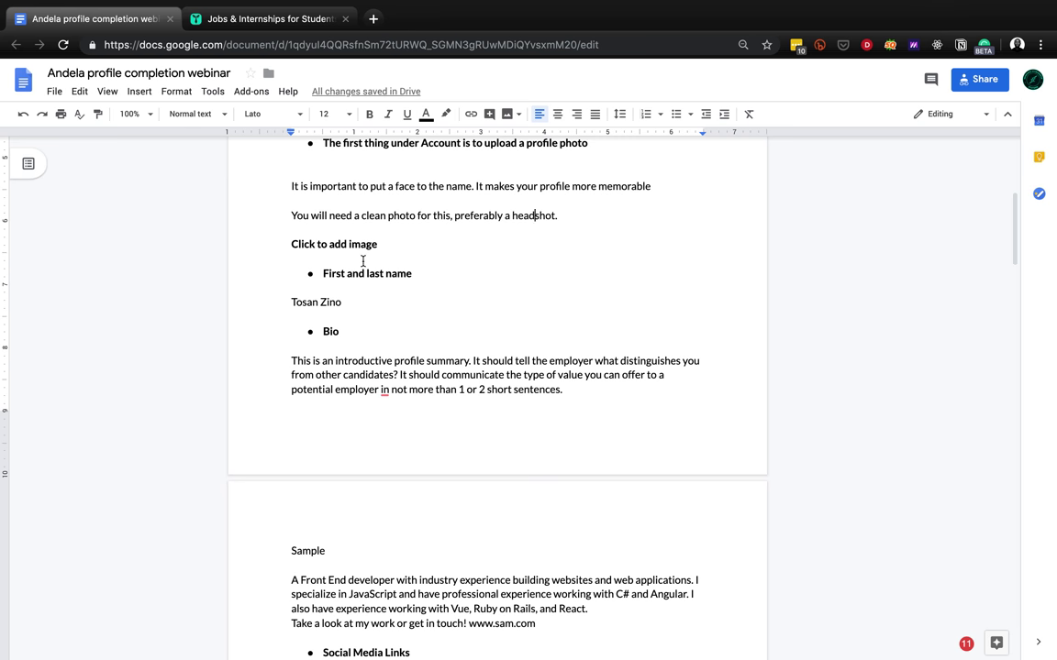
scroll(361, 260, down, 1)
scroll(359, 275, down, 3)
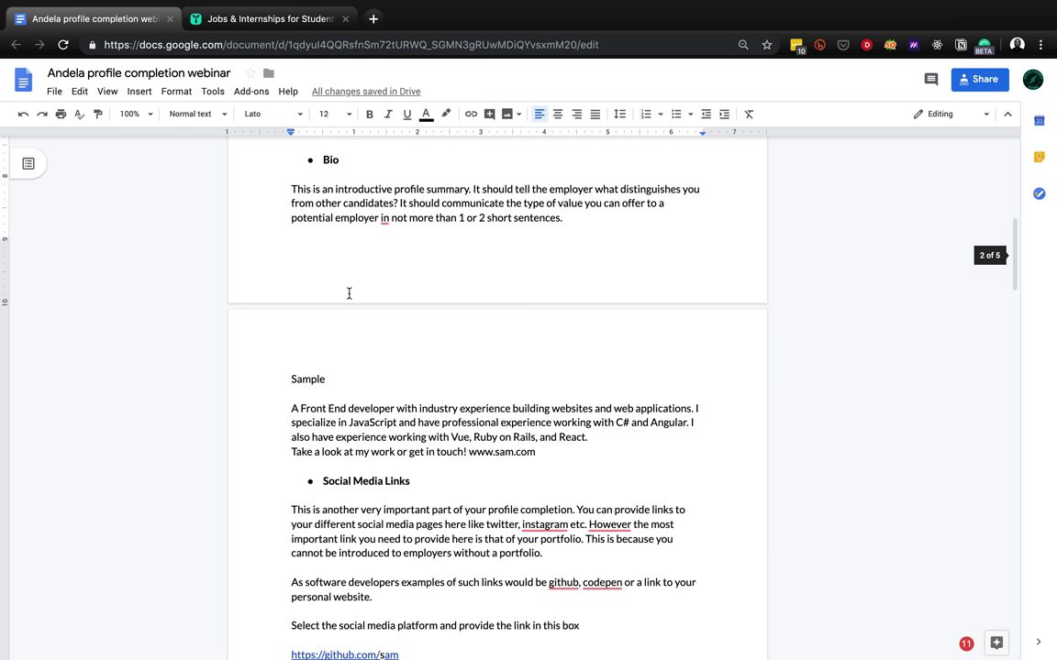
Upload a portrait from Downloads as the Stutern profile photo.
click(262, 20)
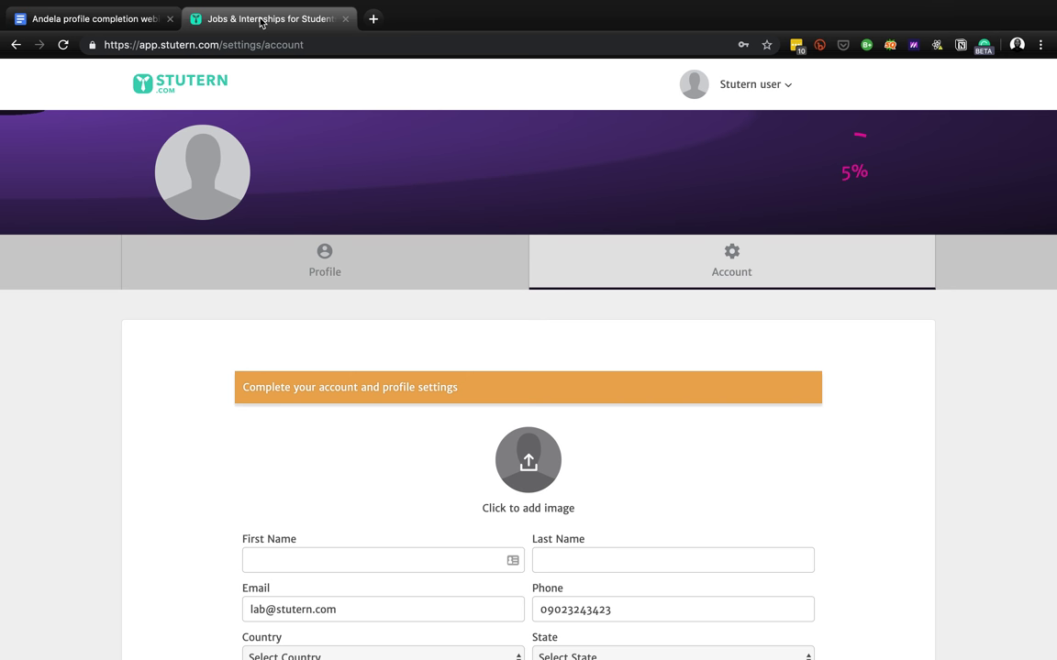
scroll(581, 406, down, 2)
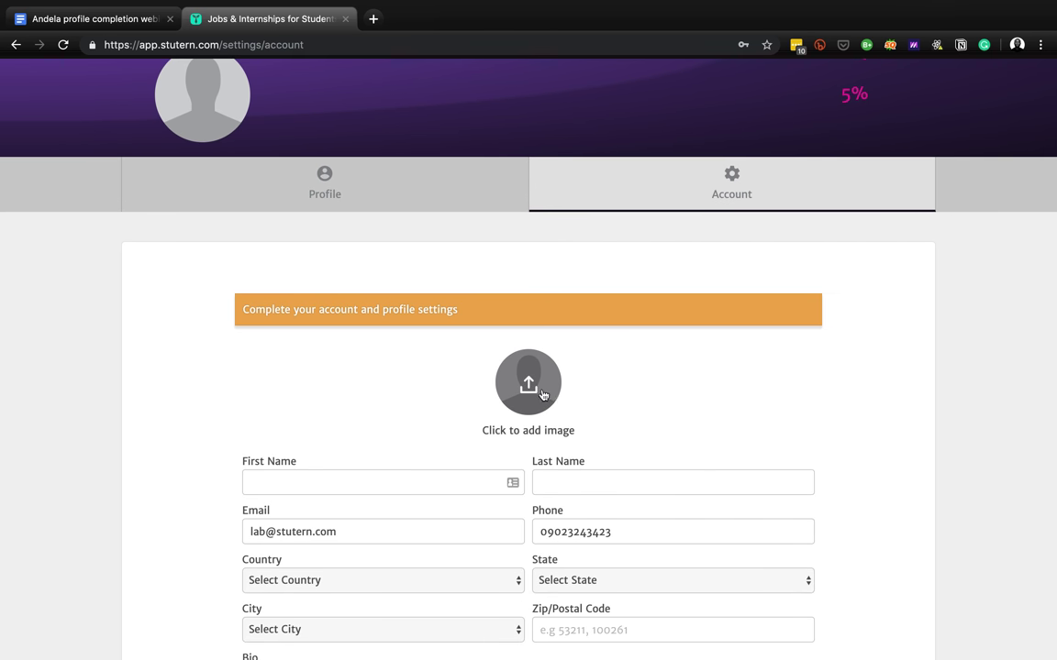
click(538, 393)
scroll(540, 170, down, 3)
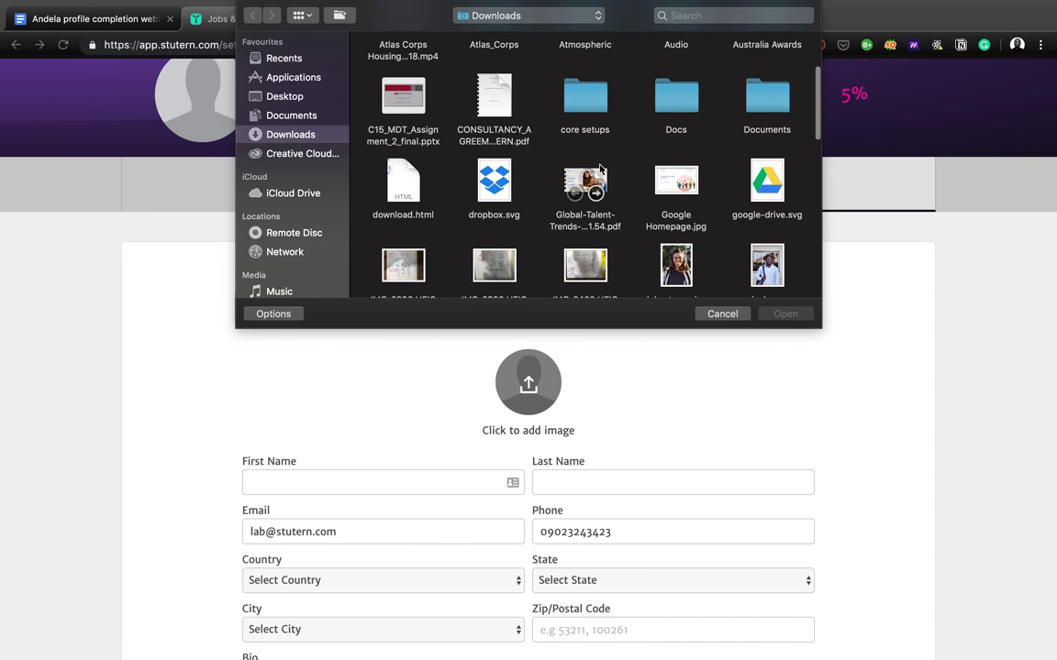
scroll(620, 197, down, 2)
click(687, 209)
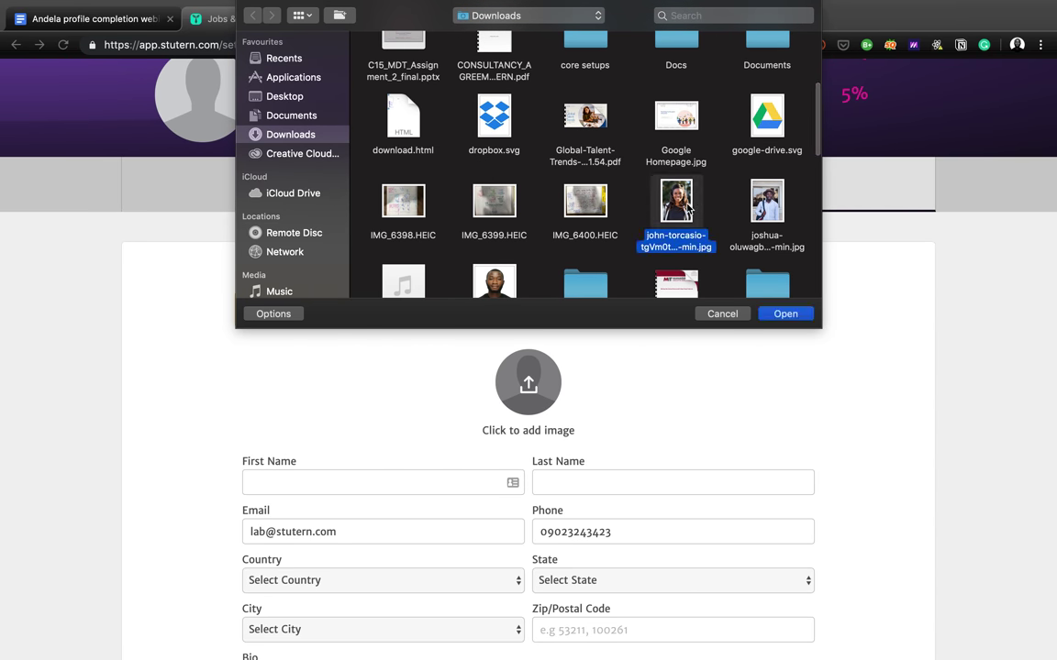
double_click(687, 209)
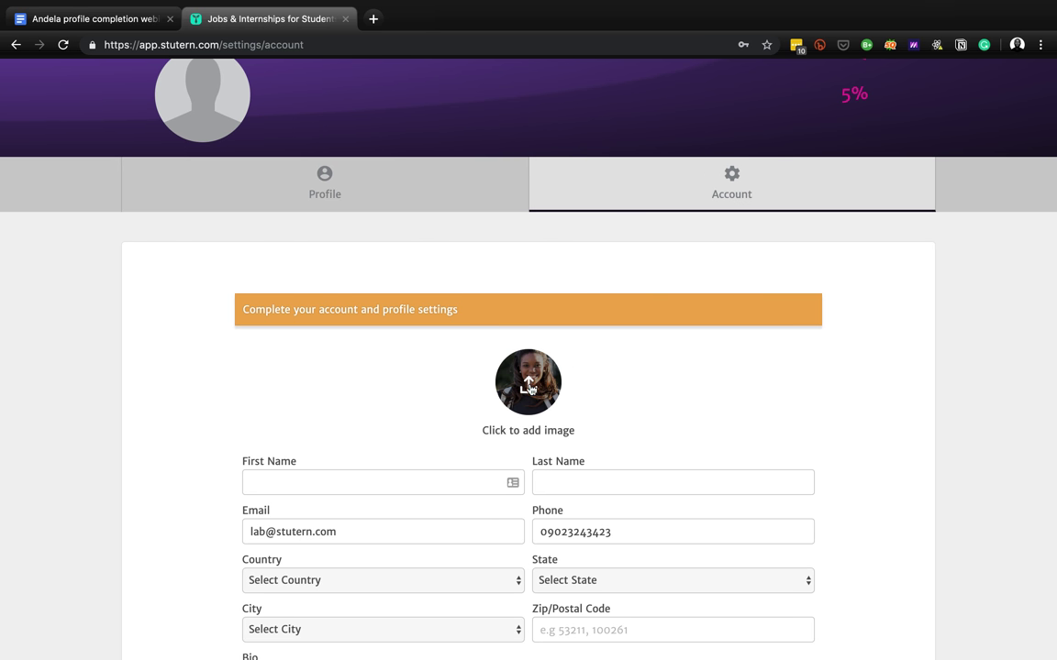
Try the photo of a man in a hat, then switch back to the portrait.
click(562, 368)
scroll(663, 200, down, 3)
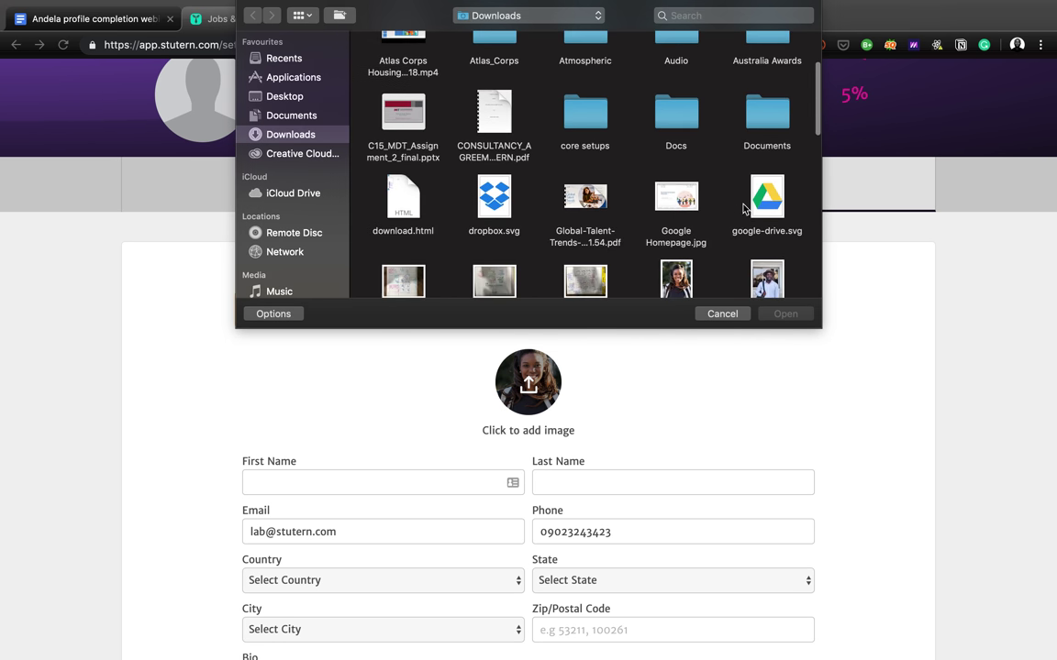
double_click(771, 290)
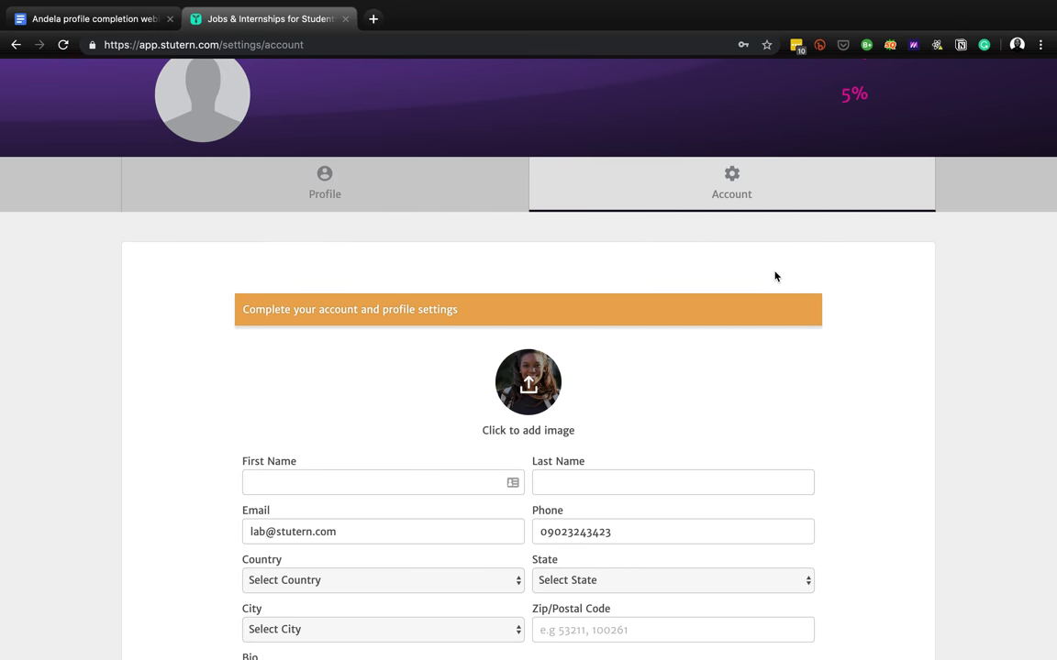
scroll(529, 385, up, 5)
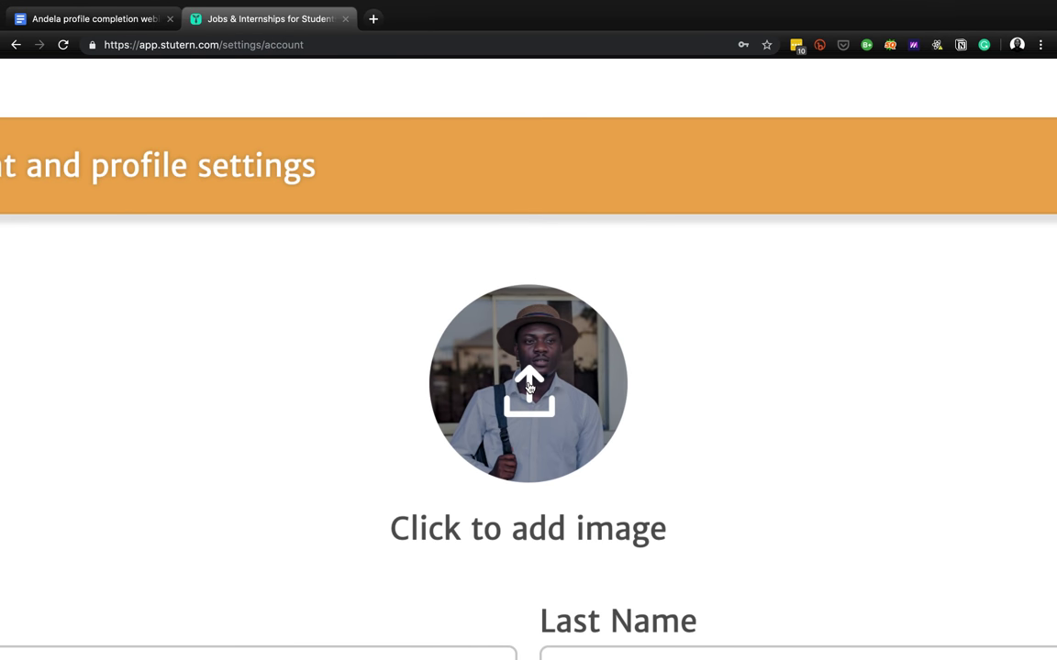
scroll(529, 387, down, 5)
scroll(529, 387, up, 5)
scroll(618, 405, down, 5)
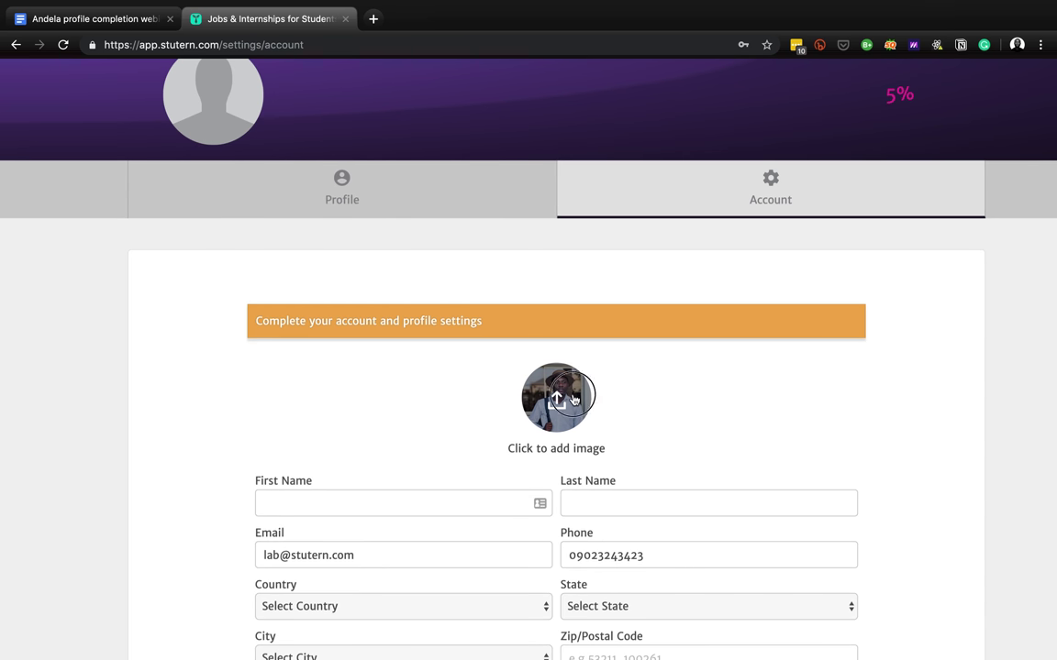
scroll(743, 260, down, 3)
click(676, 209)
double_click(677, 209)
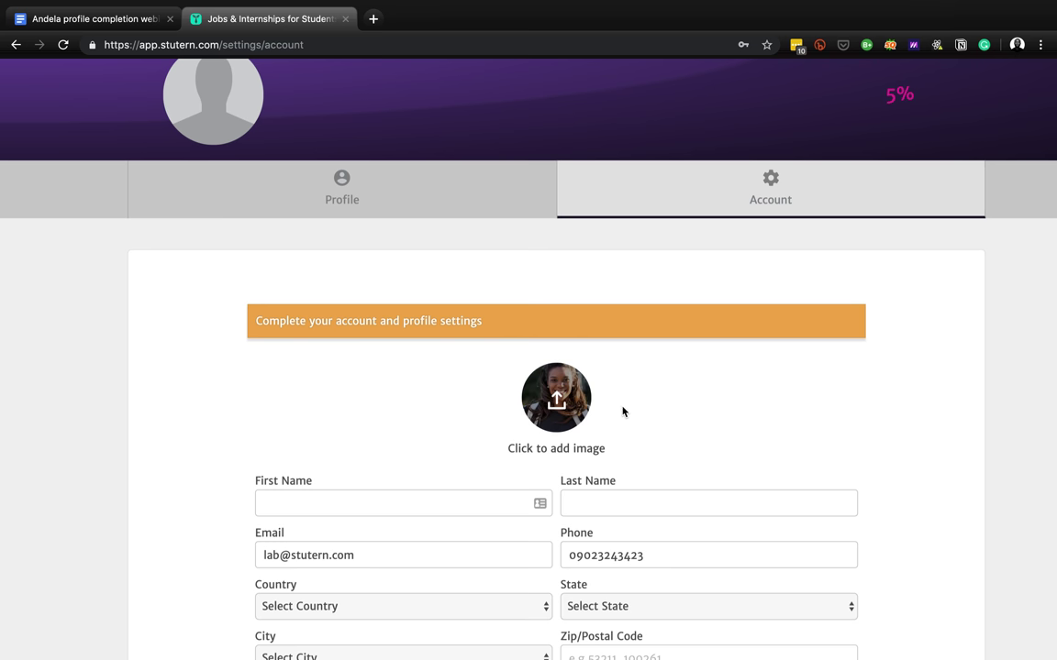
scroll(623, 413, up, 5)
scroll(584, 387, down, 5)
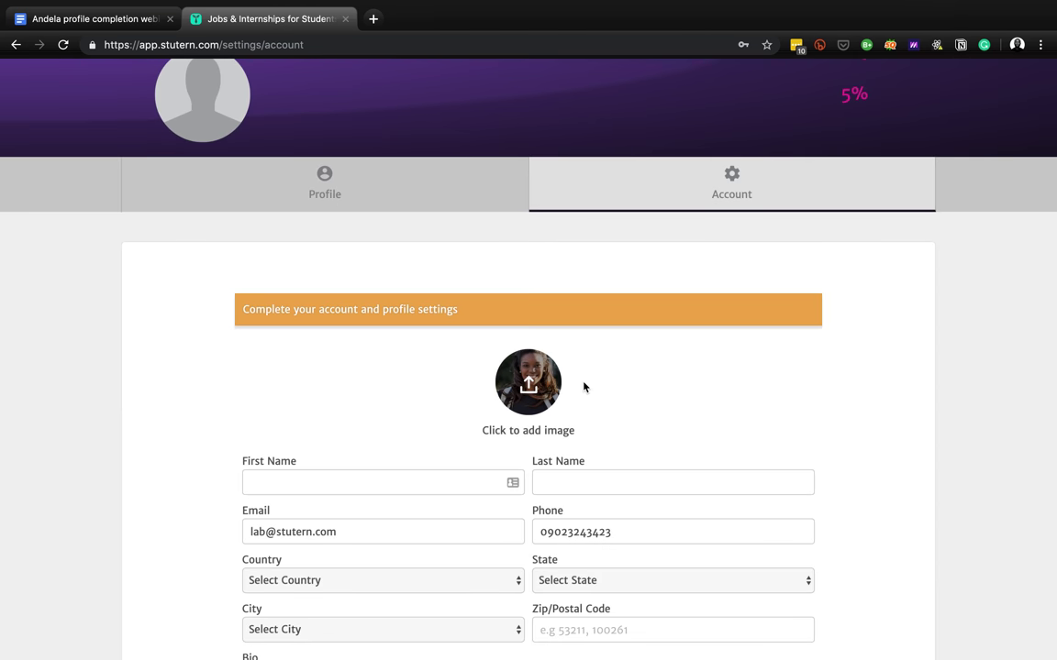
scroll(392, 441, down, 5)
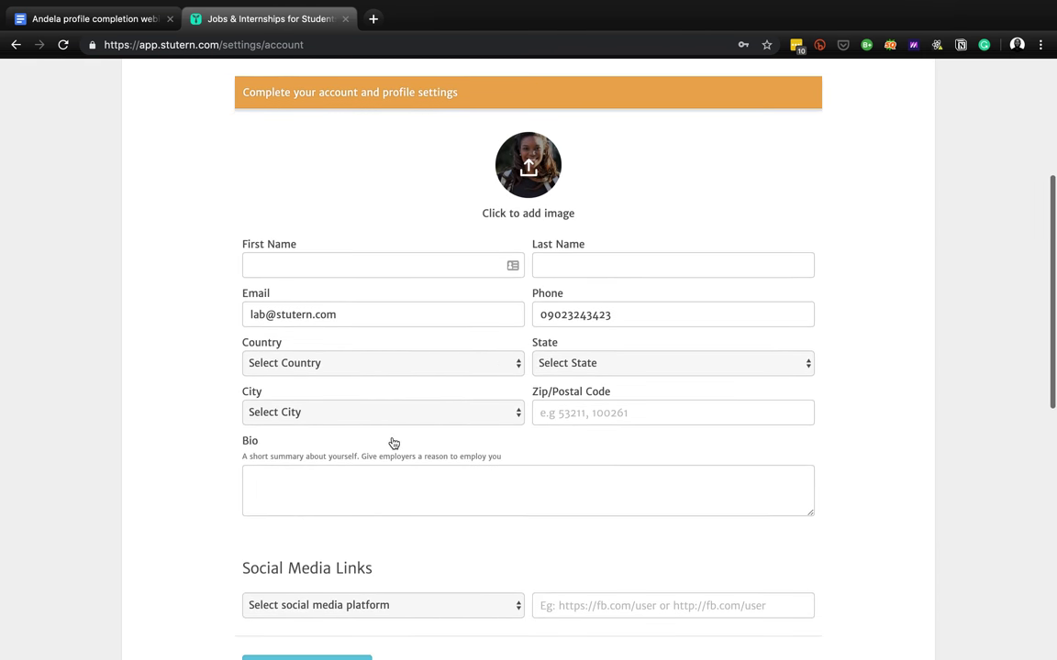
Fill in the profile's first and last name and check the email and phone entries.
click(325, 260)
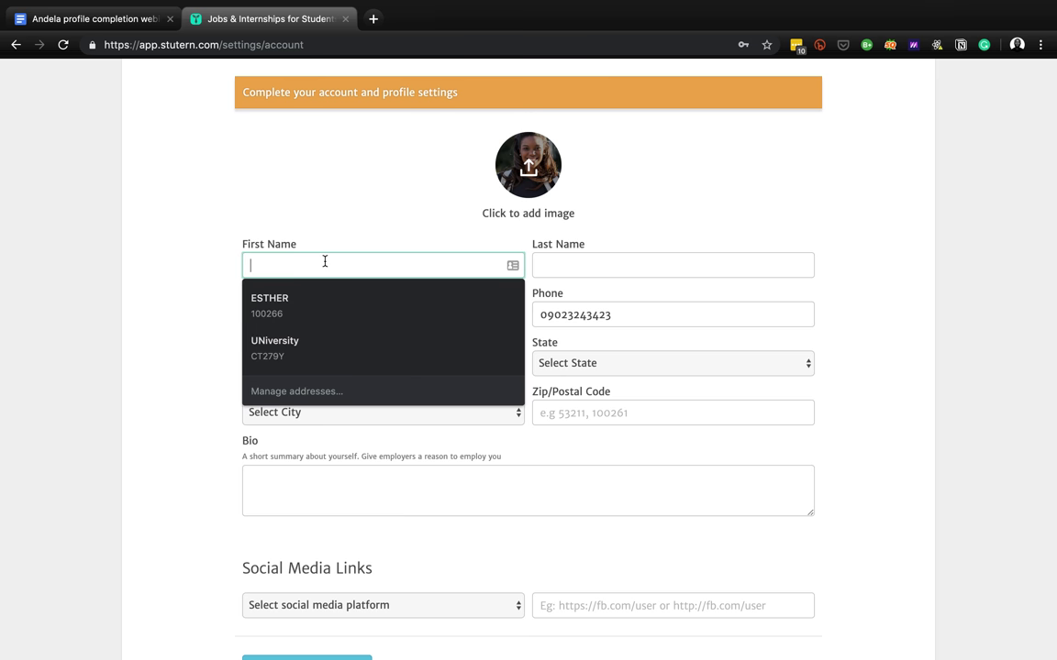
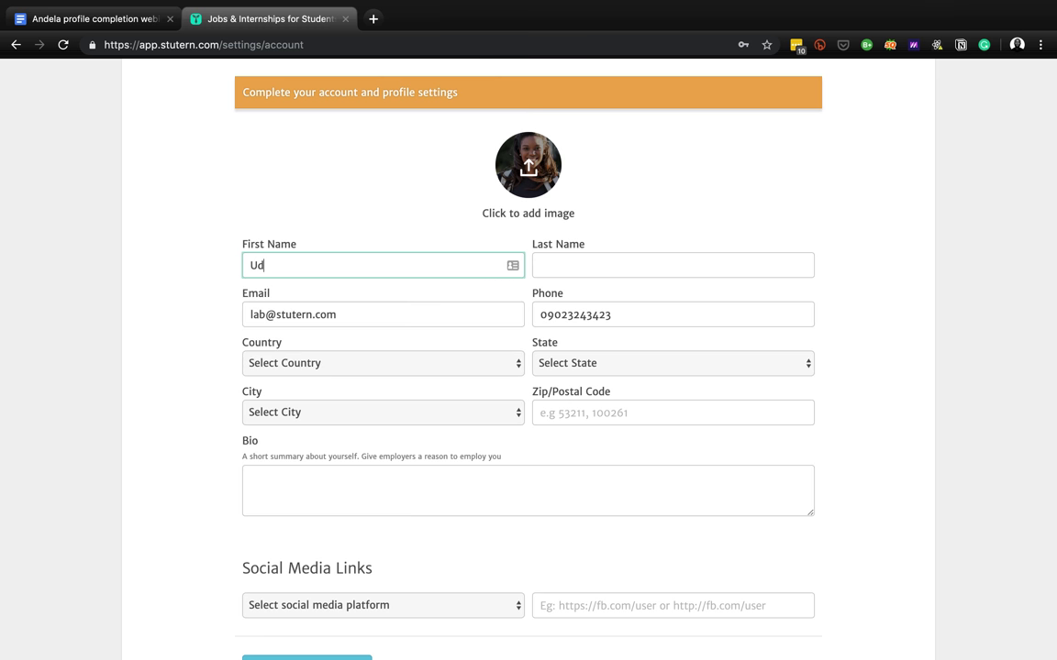
click(564, 264)
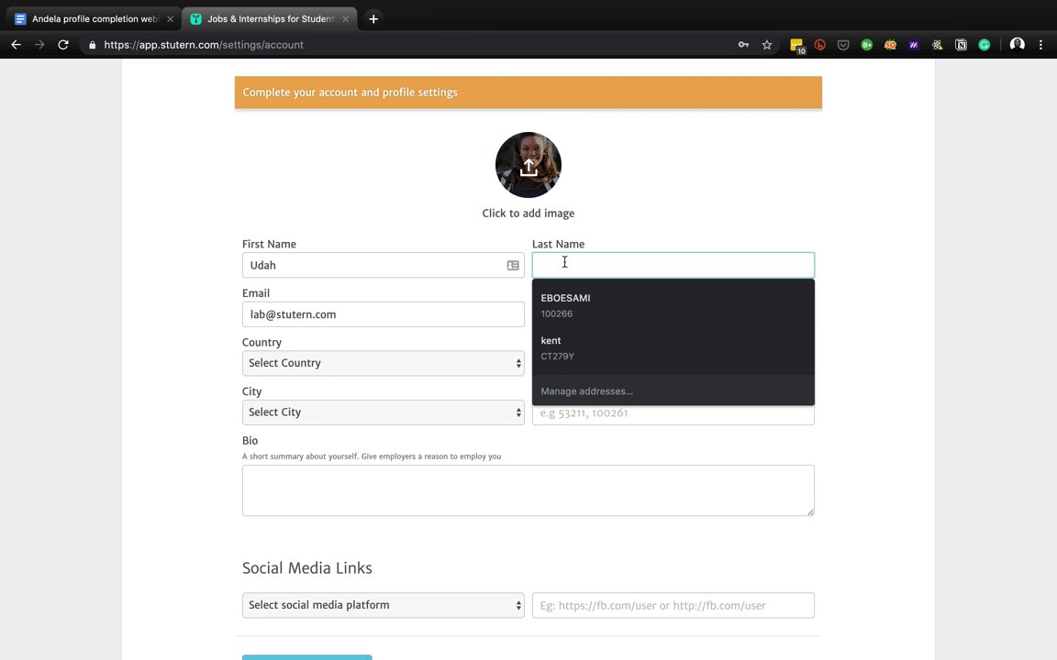
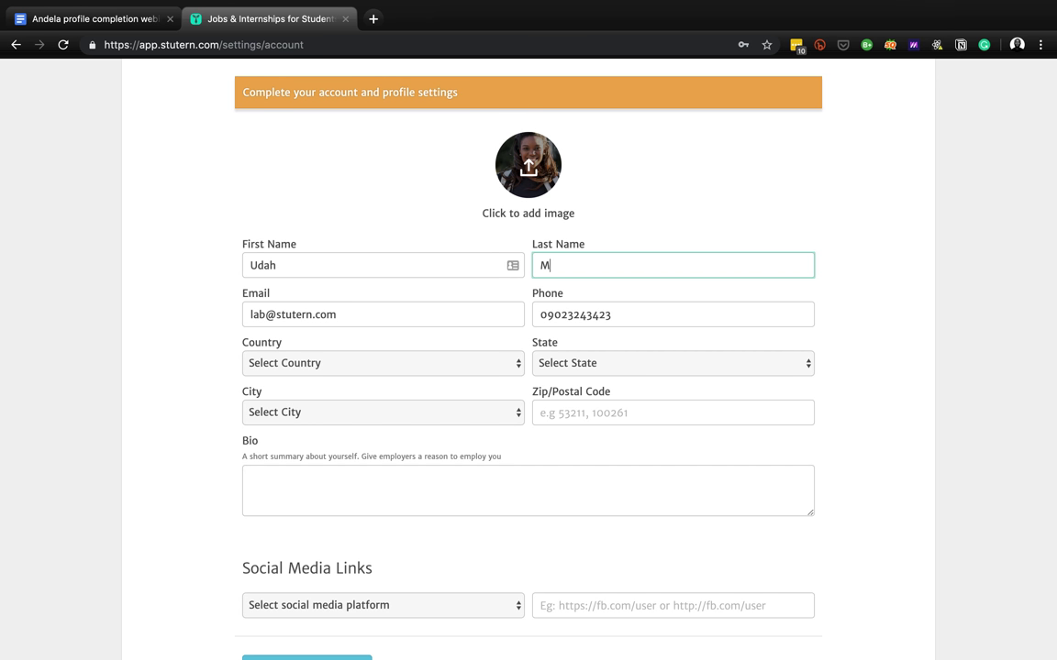
click(360, 310)
click(633, 318)
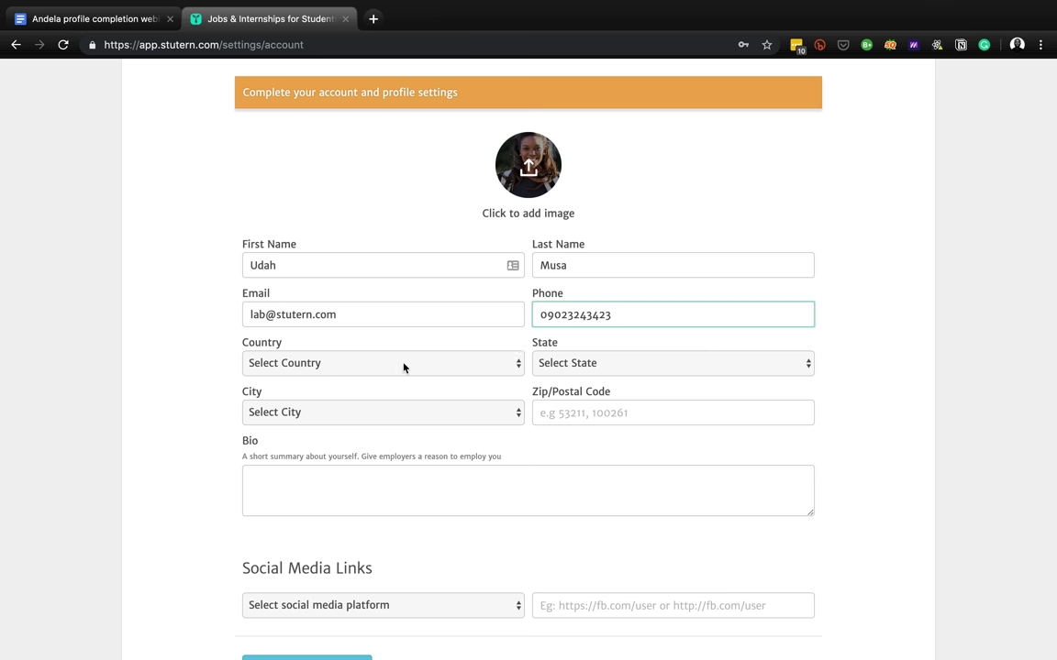
scroll(445, 331, down, 2)
Try Nigeria, Albania and then Rwanda in the Country dropdown.
click(441, 277)
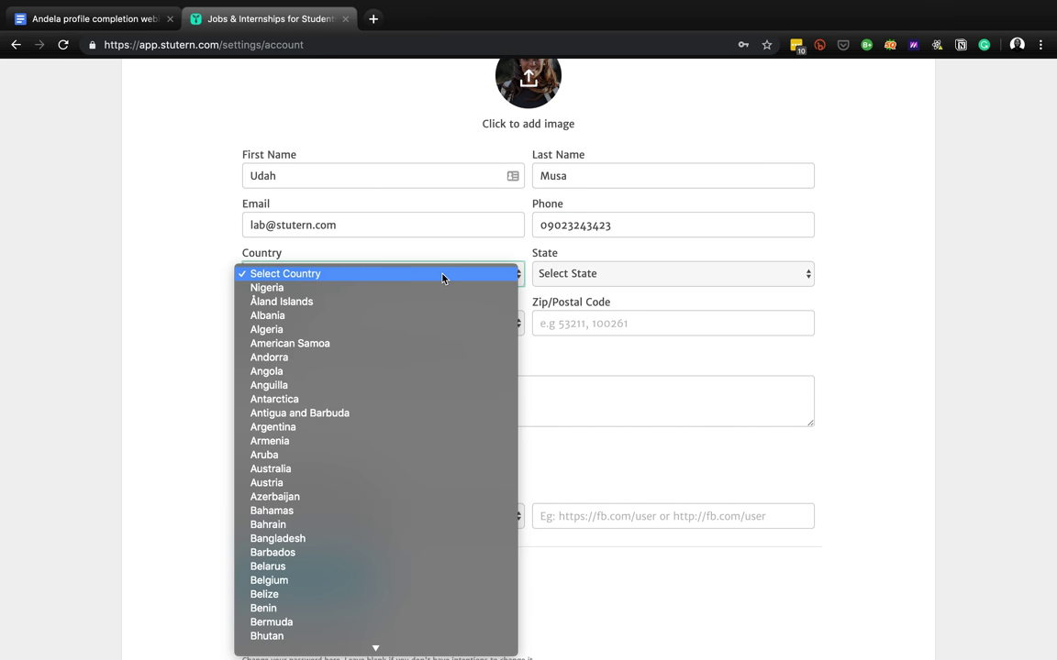
click(438, 290)
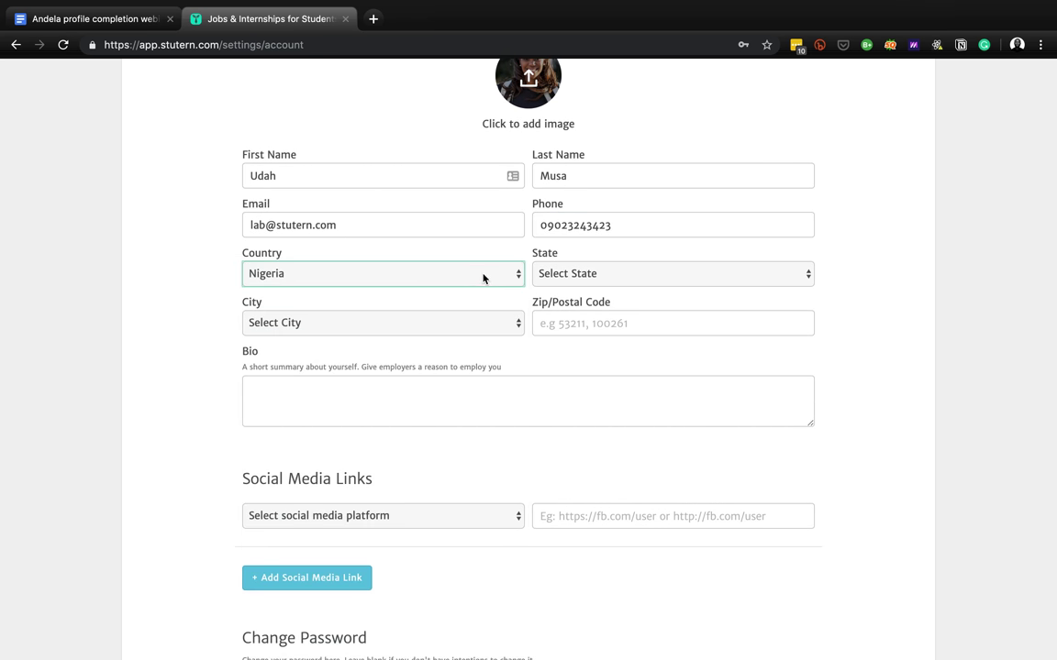
click(483, 277)
click(453, 302)
click(425, 270)
key(r)
key(u)
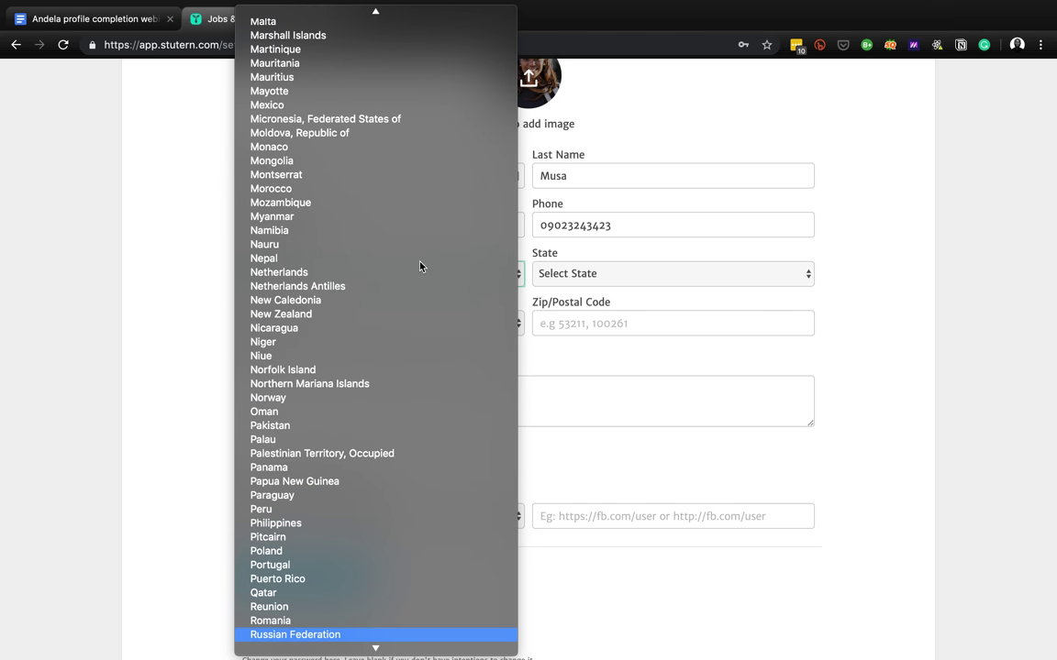
key(w)
key(r)
key(w)
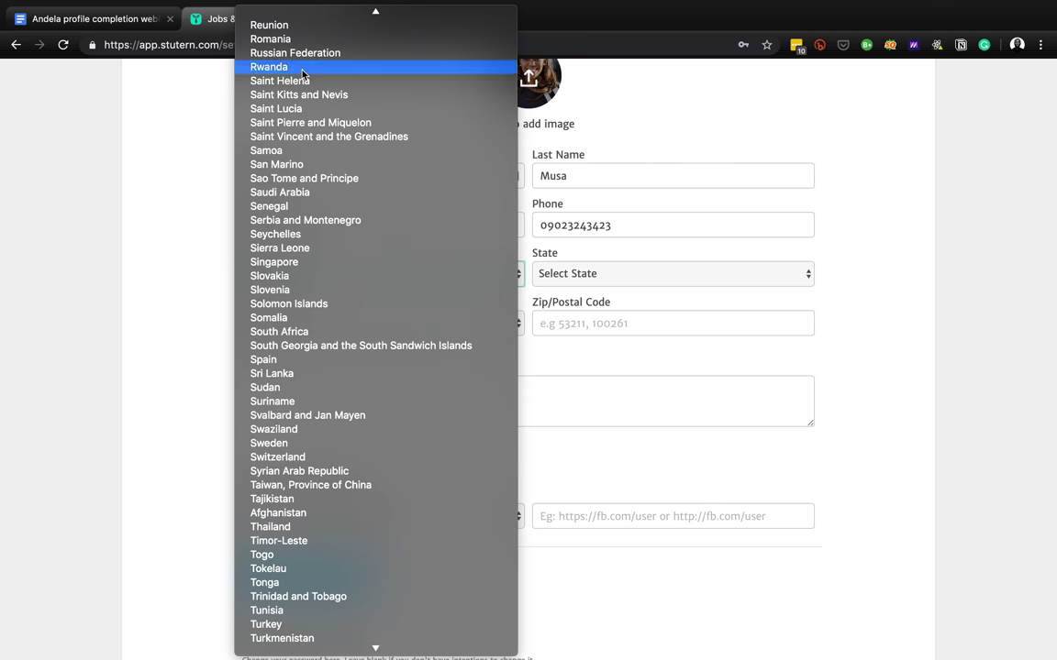
click(272, 66)
Set the Country to Nigeria by typing its name in the list.
click(435, 277)
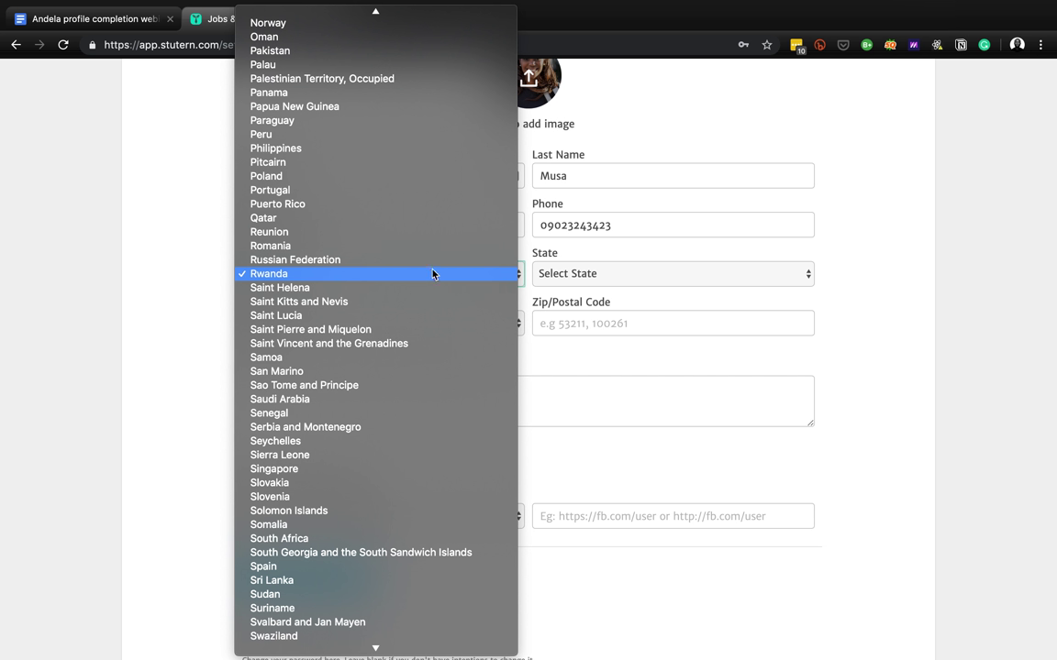
key(k)
key(n)
key(i)
key(g)
key(e)
key(r)
key(i)
key(a)
key(Return)
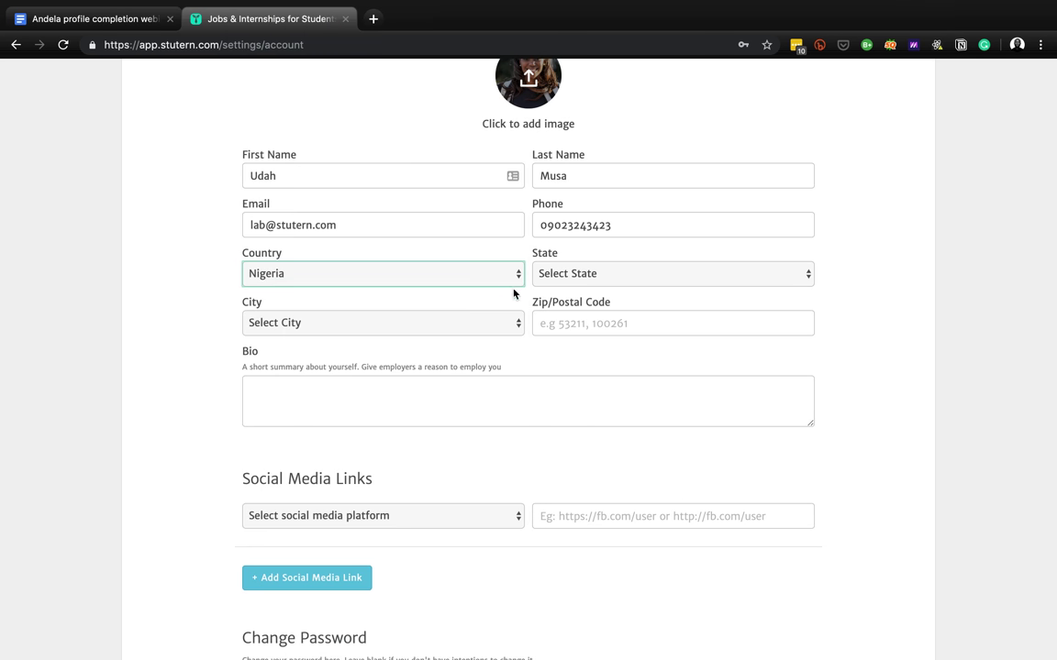
Set the State to Abuja and the City to Gwagwalada.
click(568, 277)
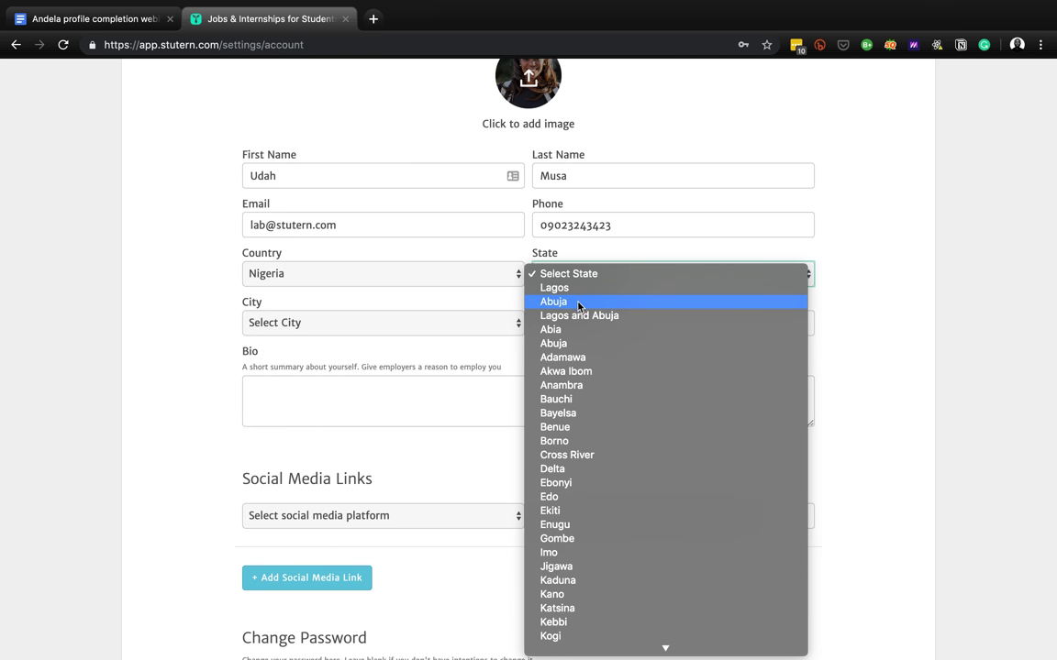
click(577, 303)
click(463, 324)
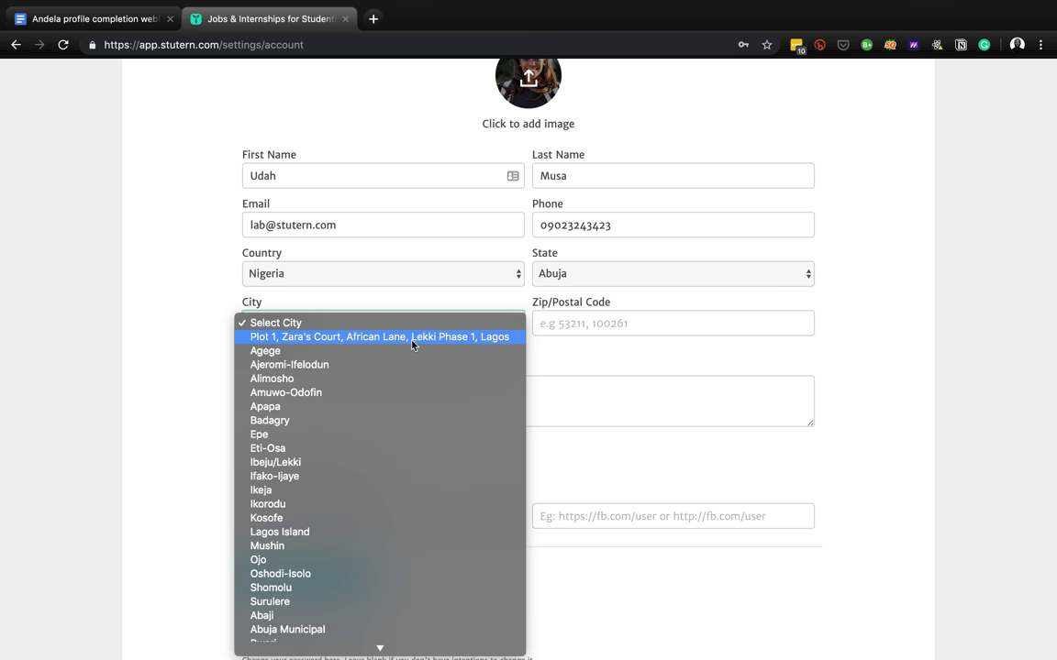
scroll(408, 422, down, 5)
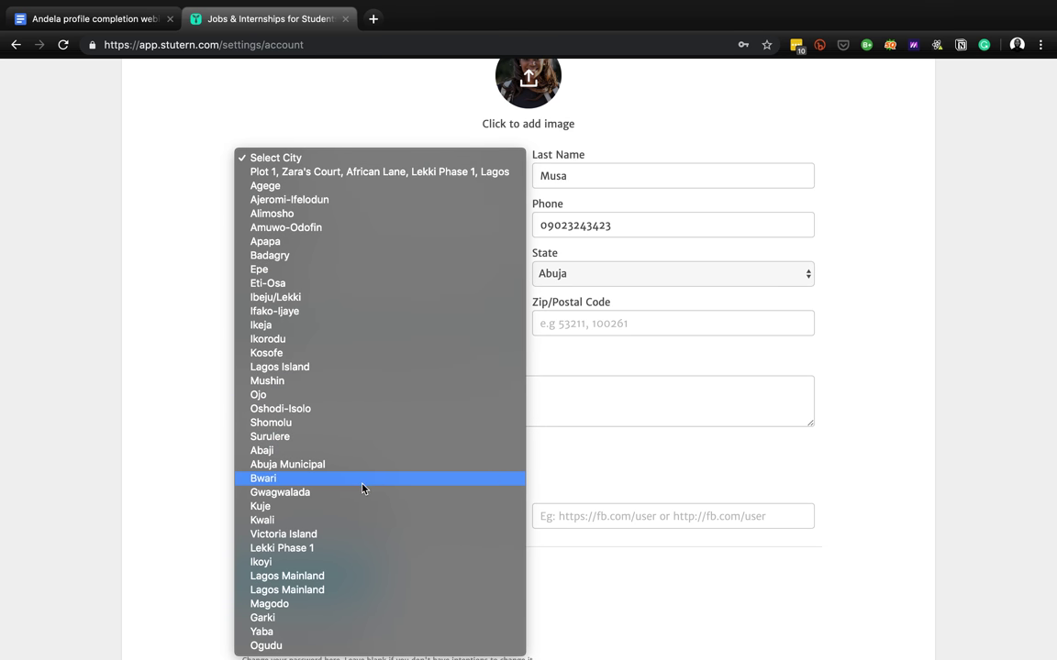
click(349, 492)
click(568, 323)
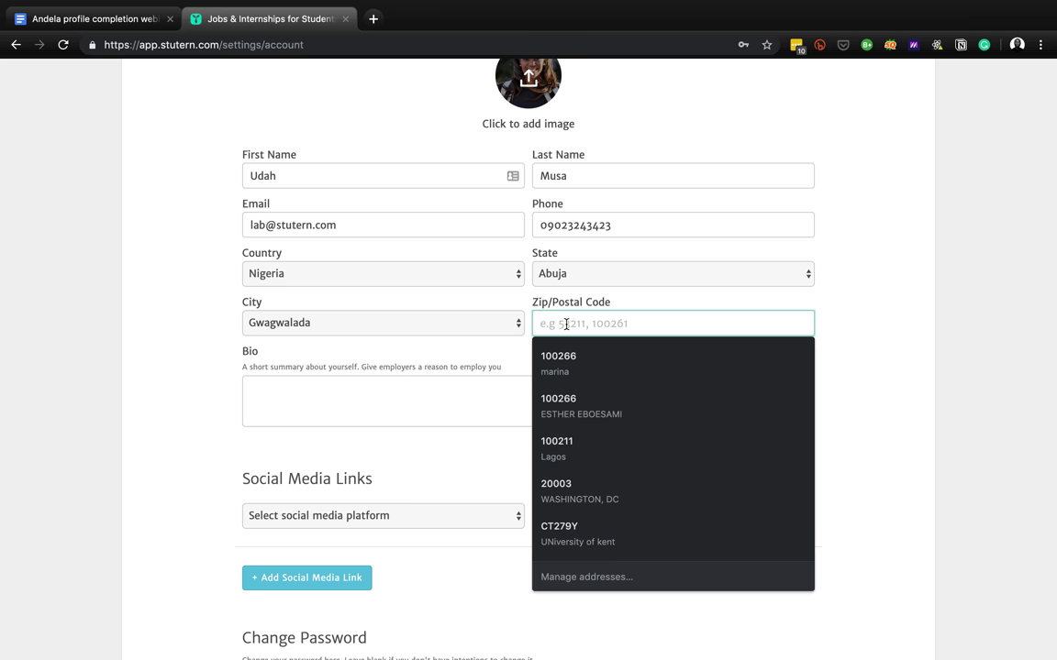
Scroll down to the Bio field and select 'yourself' in its hint text.
click(840, 335)
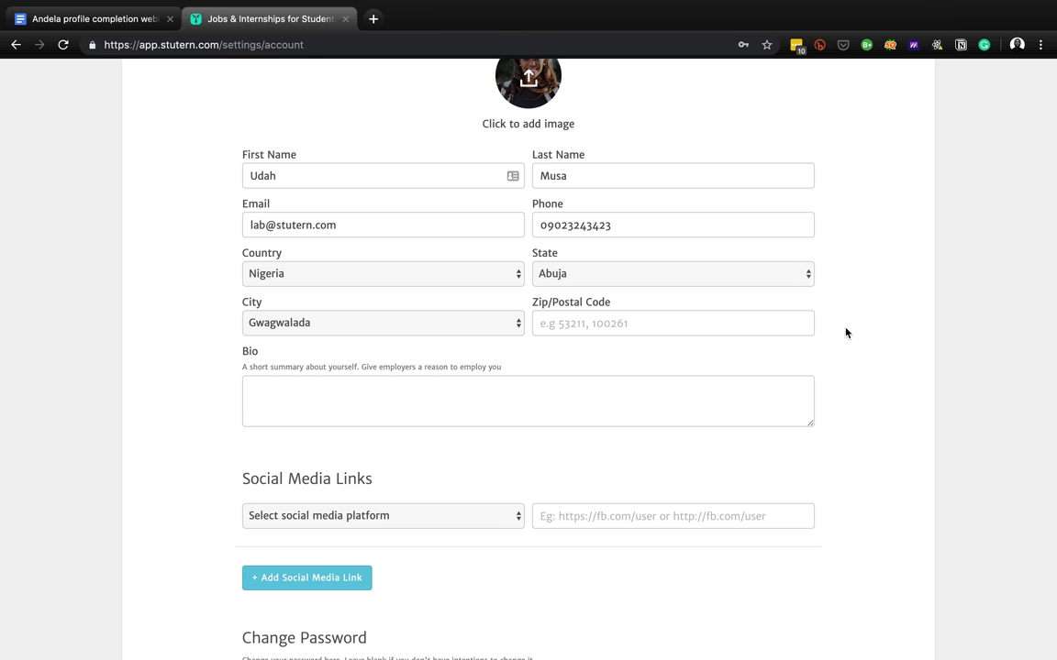
scroll(845, 333, down, 2)
scroll(846, 333, up, 3)
scroll(846, 333, down, 1)
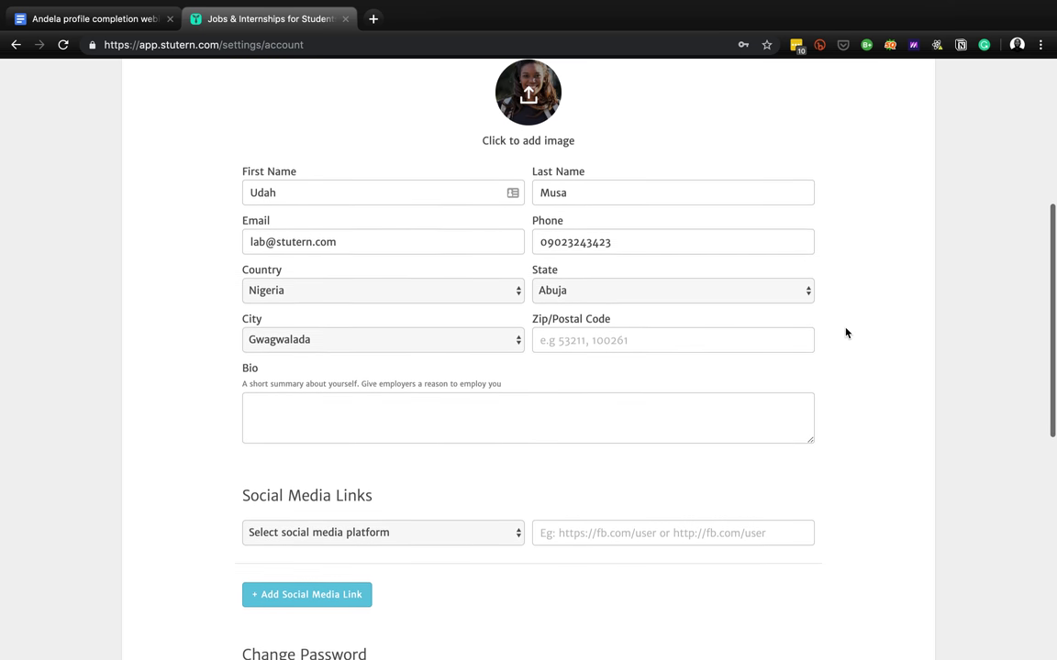
scroll(845, 332, down, 1)
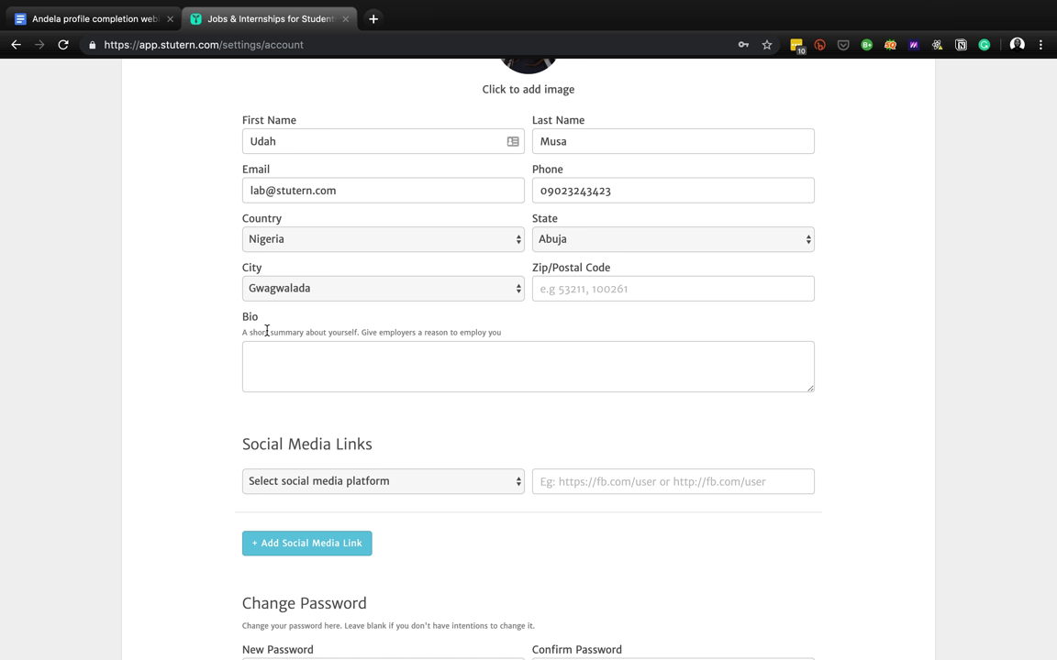
click(267, 332)
double_click(338, 332)
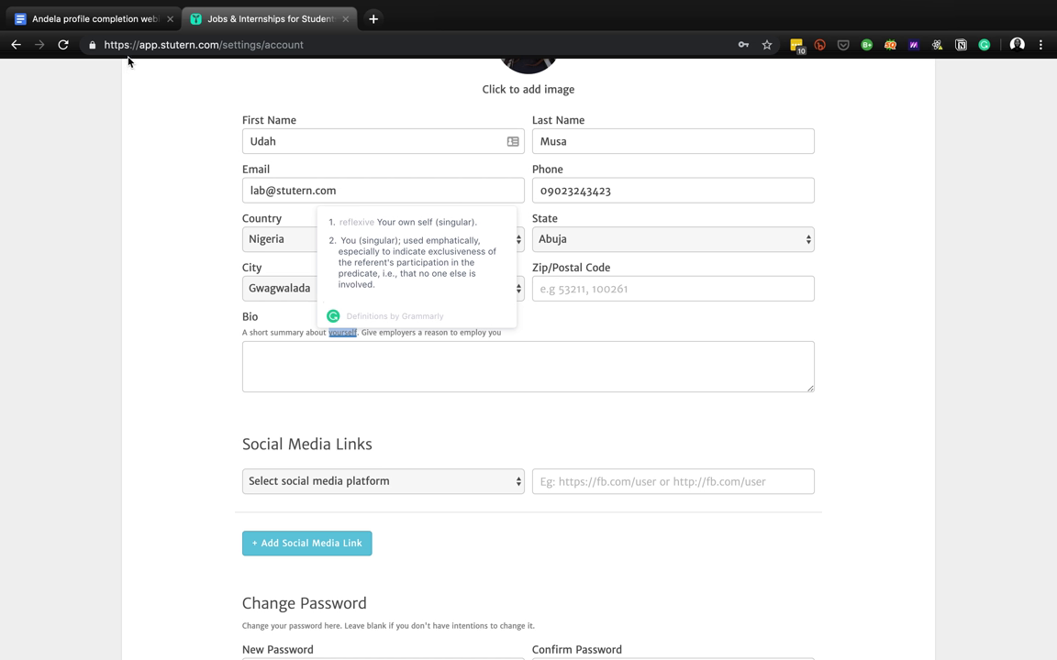
click(99, 19)
Select the sample Front End developer bio paragraph in the guide's Sample section.
scroll(420, 330, down, 1)
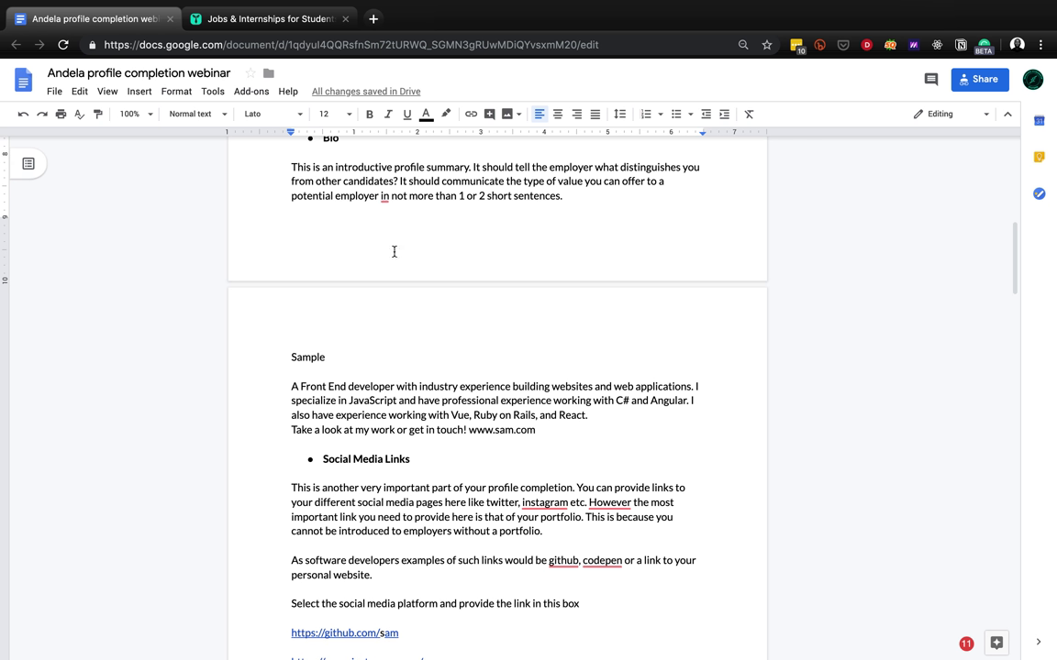
triple_click(476, 168)
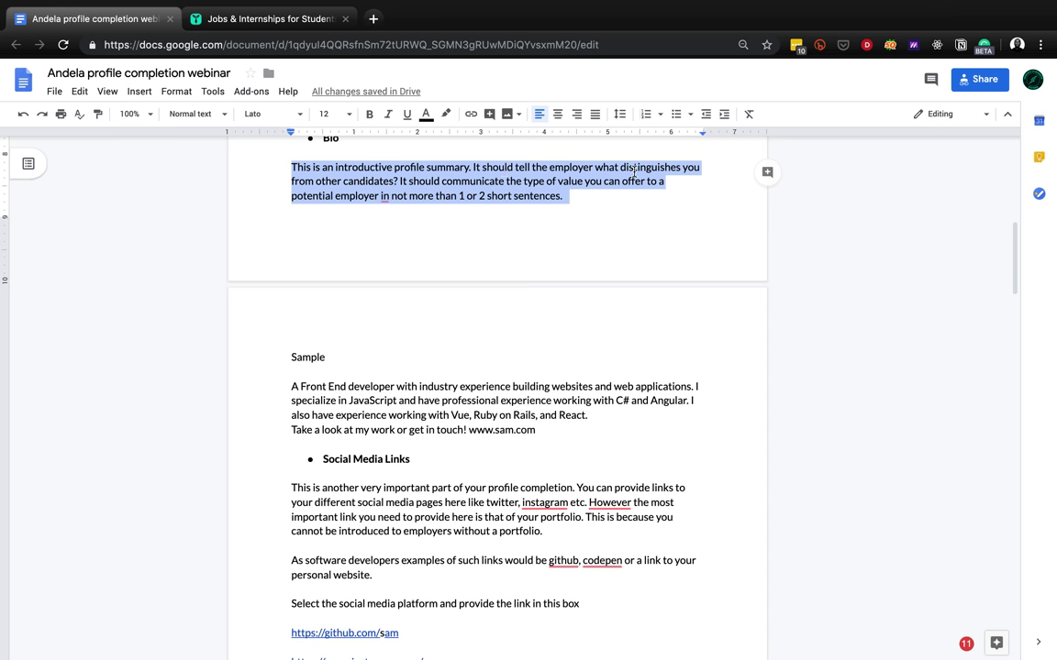
scroll(633, 172, left, 5)
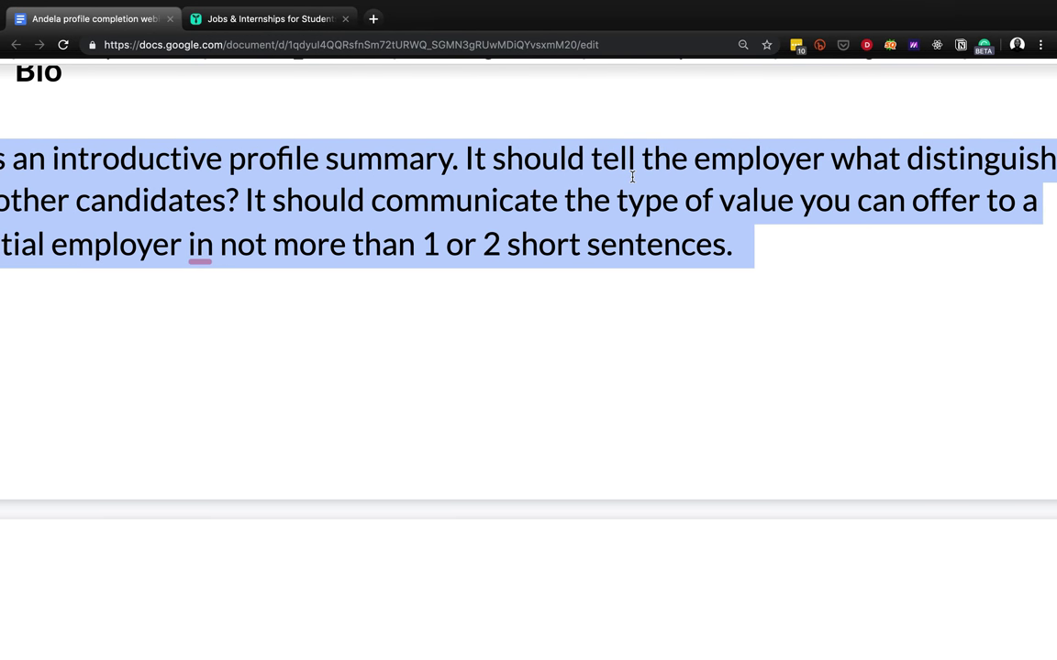
scroll(632, 177, down, 5)
scroll(575, 170, up, 1)
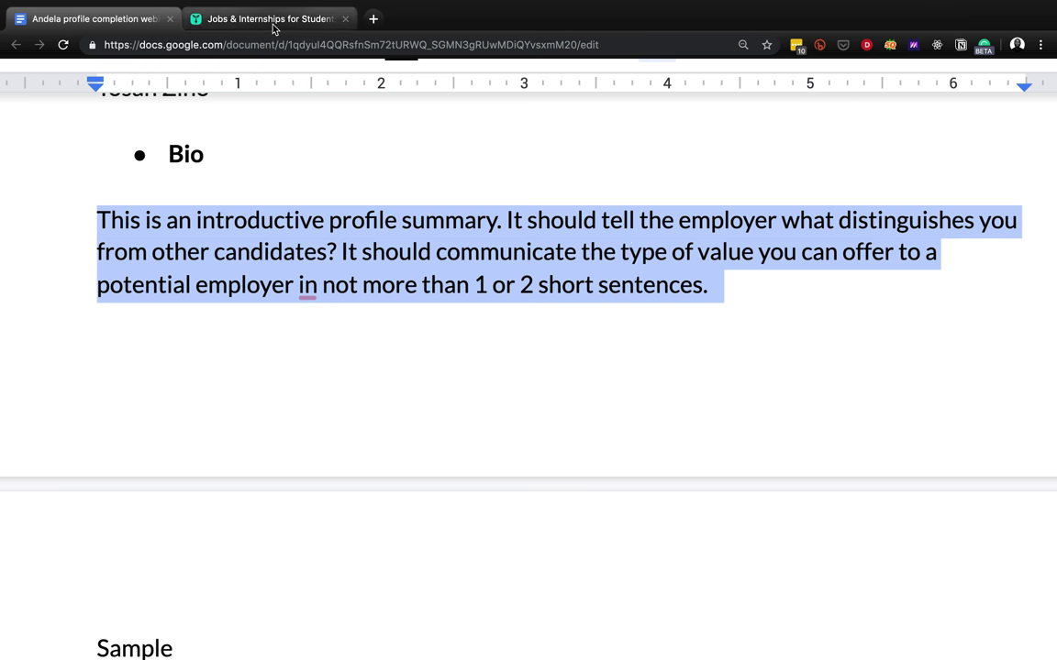
scroll(321, 306, down, 1)
scroll(321, 306, down, 5)
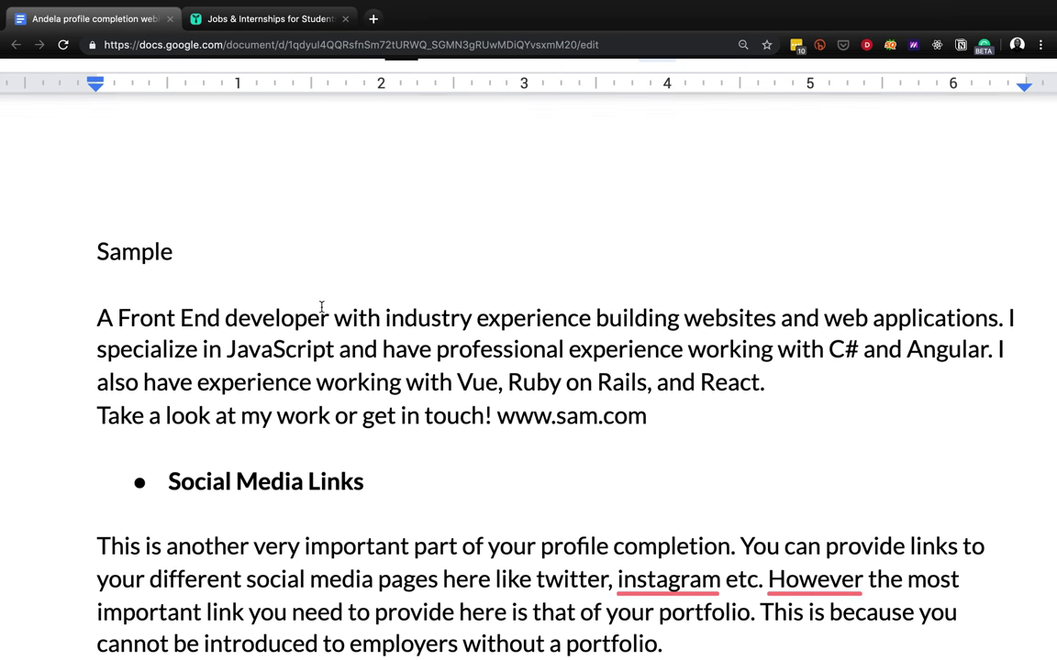
triple_click(332, 330)
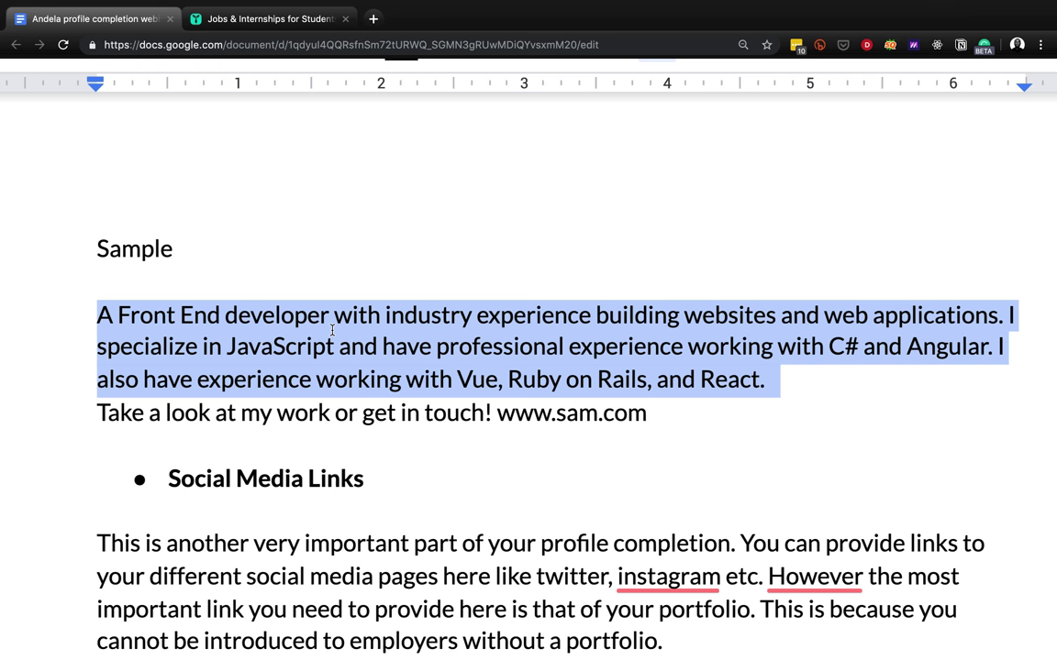
click(212, 19)
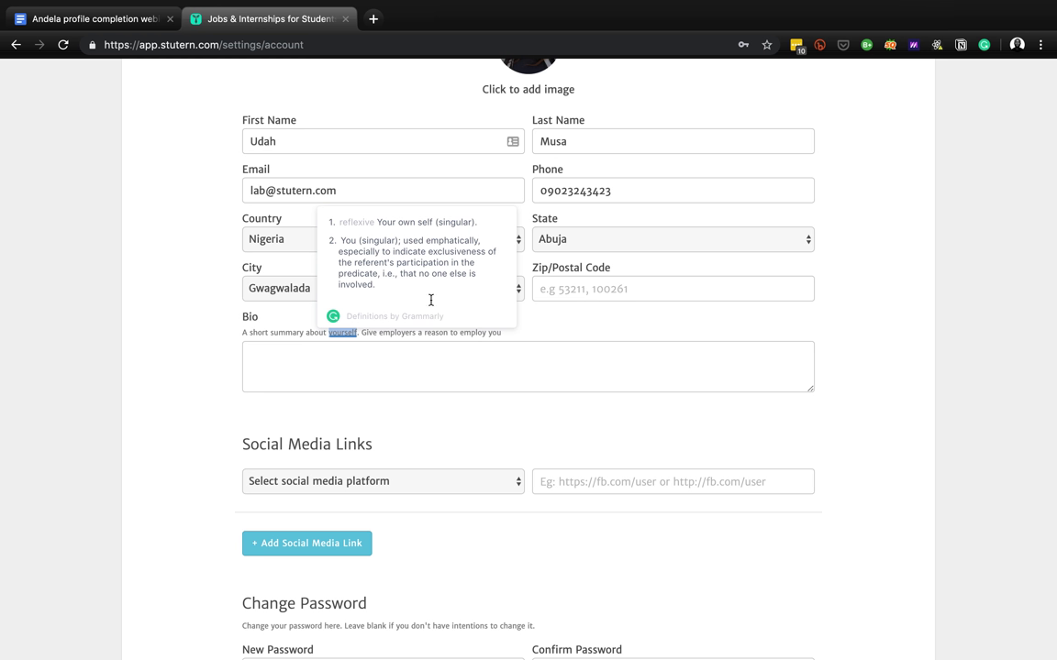
Paste the sample Front End developer bio into the Bio field, removing the extra line.
click(410, 377)
key(ctrl+v)
key(BackSpace)
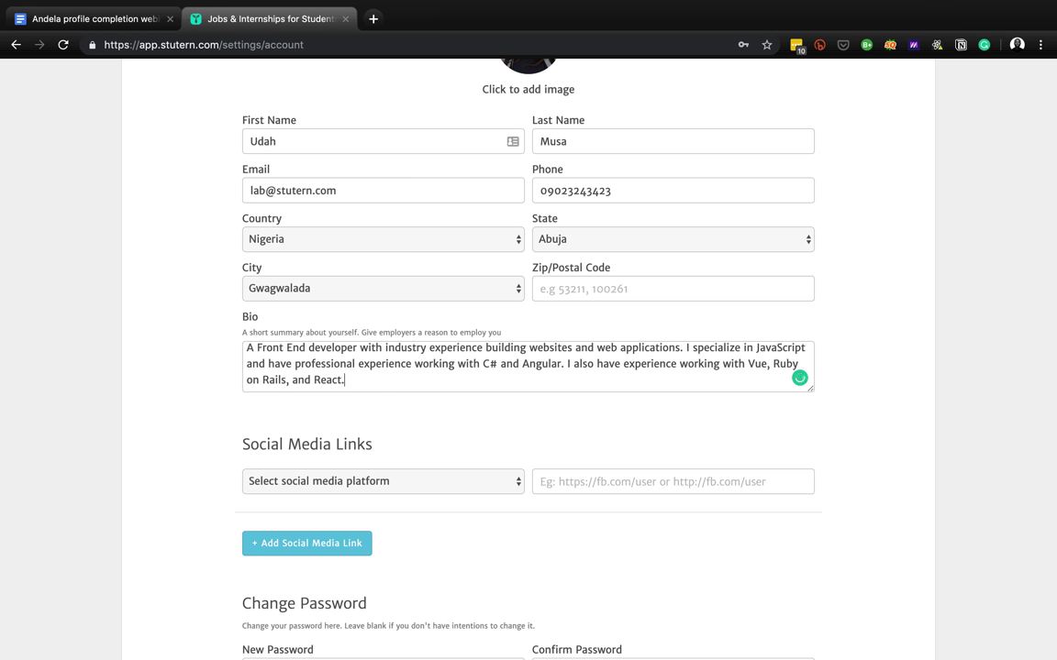
scroll(458, 401, up, 1)
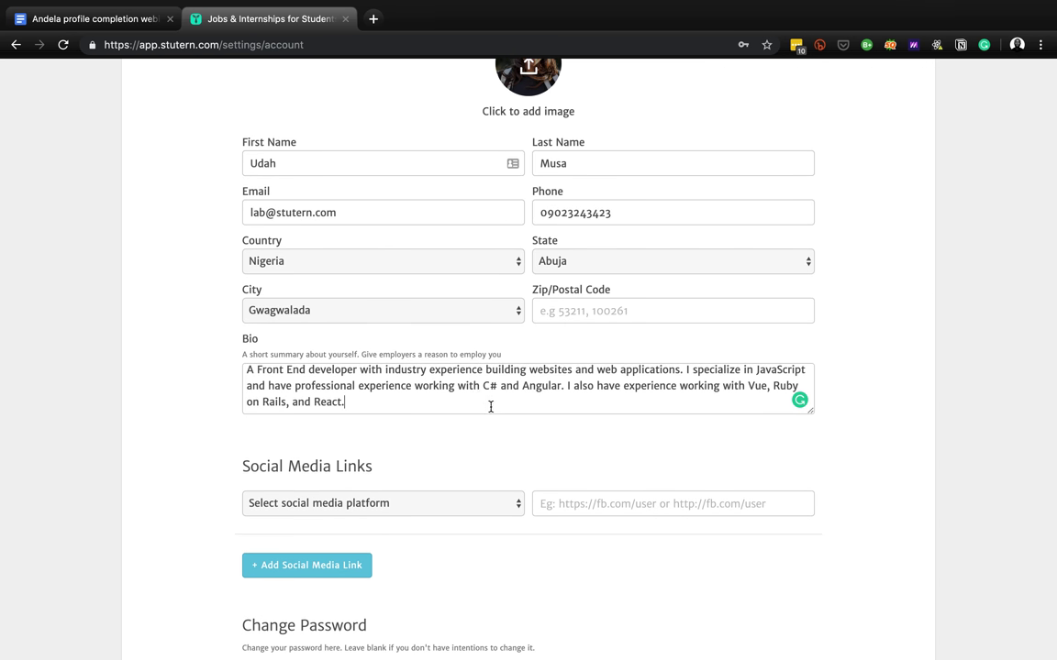
scroll(493, 427, down, 2)
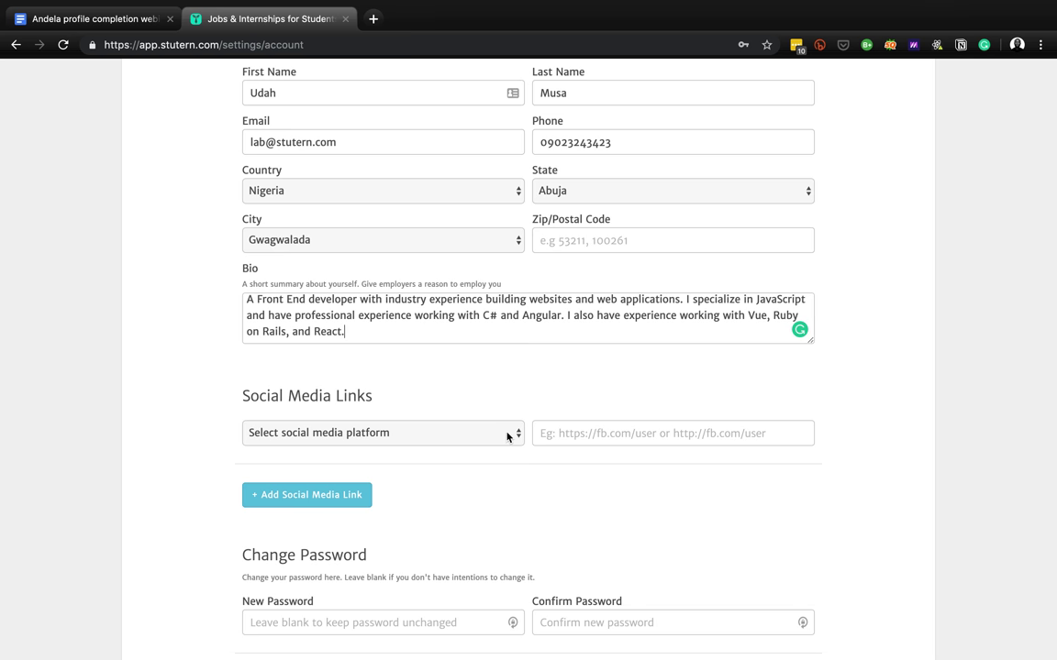
scroll(587, 497, down, 3)
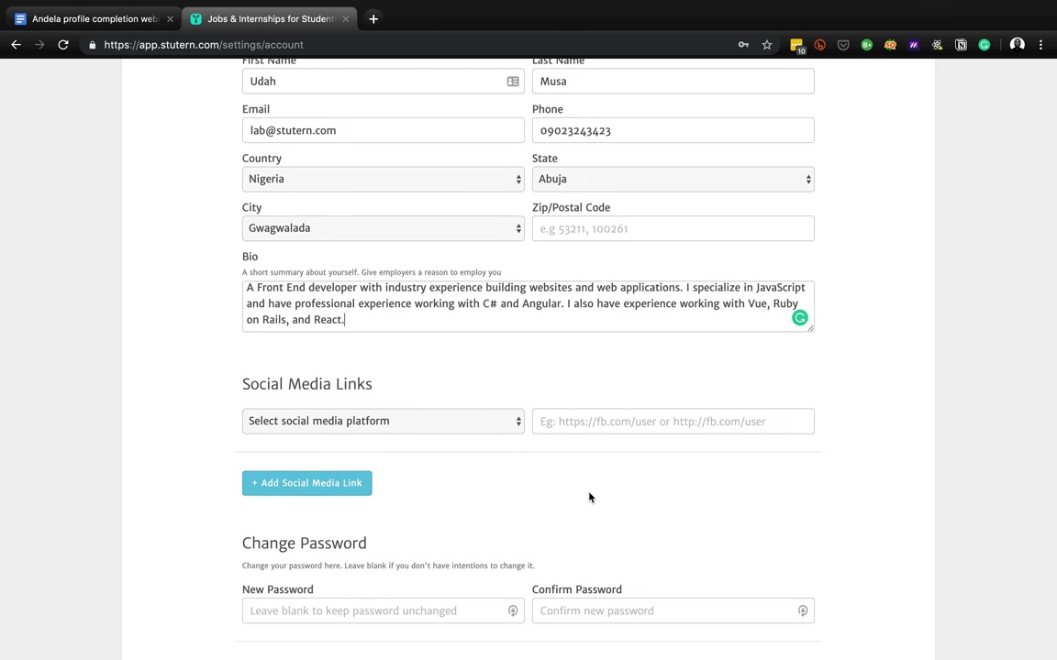
Choose github as the first social media link platform.
click(492, 335)
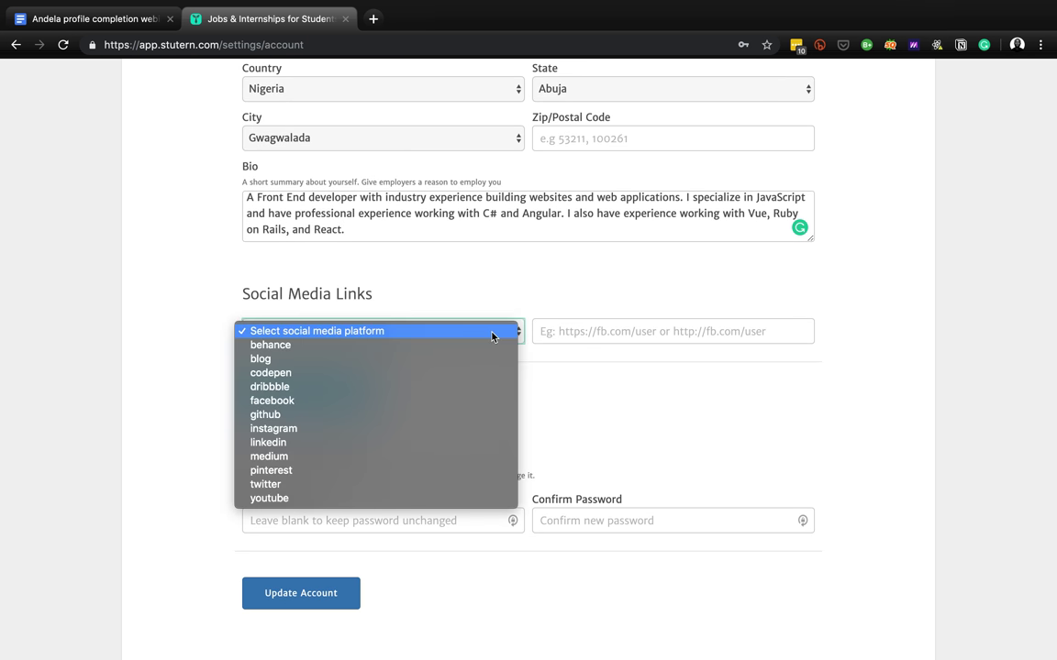
click(472, 415)
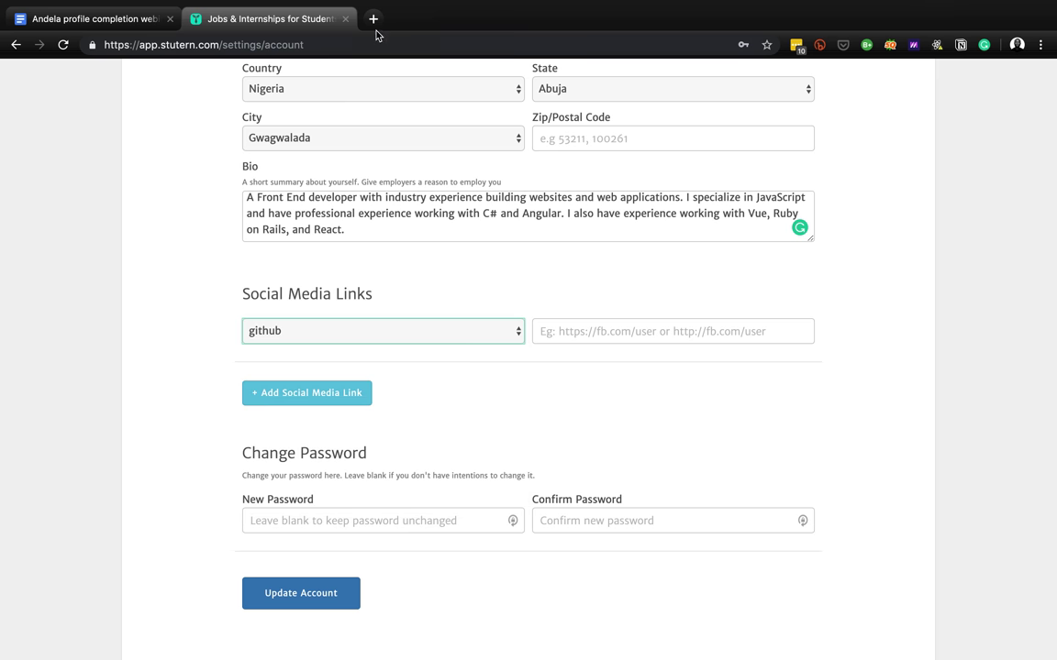
click(373, 18)
Open the user's GitHub profile in a new tab by trimming a suggested repository address, and copy it.
text(git)
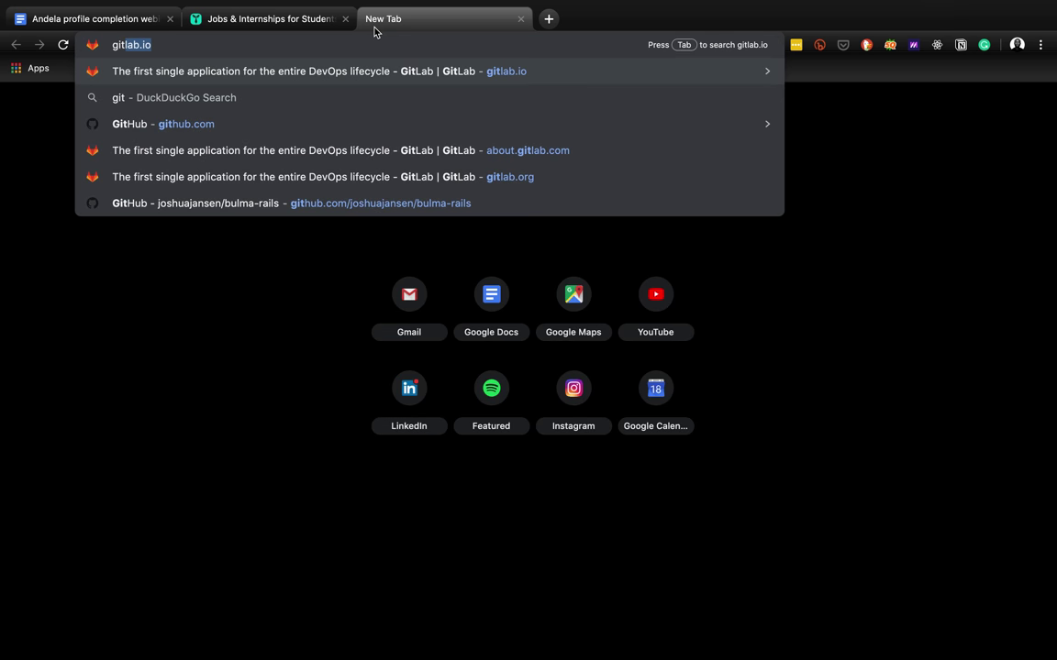
key(Down)
key(Down)
key(Down)
key(Down)
key(Down)
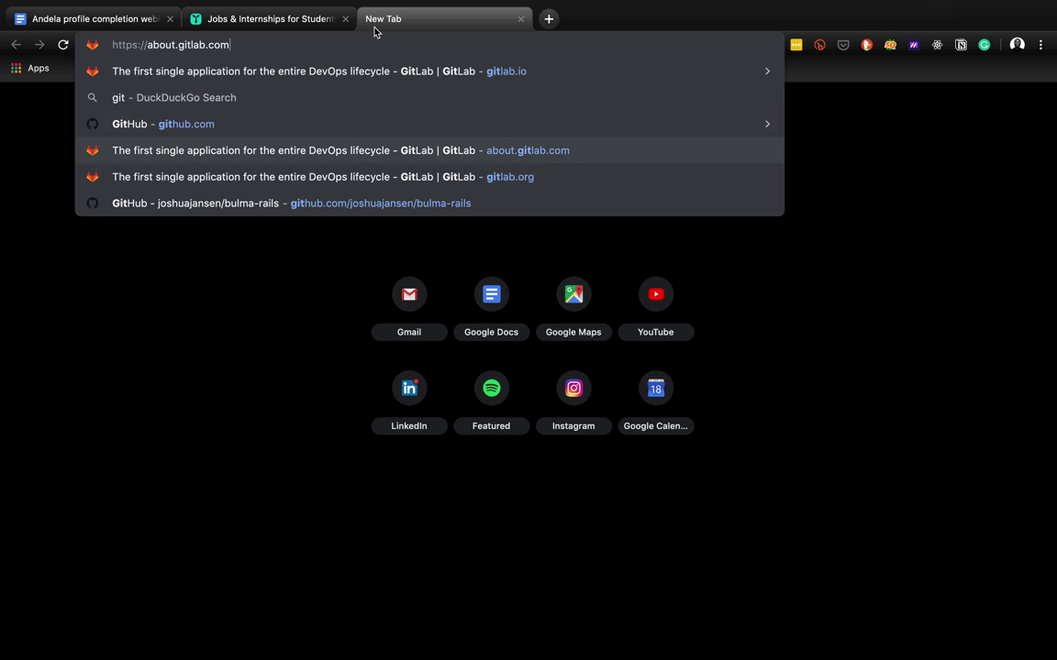
drag(271, 45, 530, 95)
key(BackSpace)
key(super+a)
key(super+c)
key(Return)
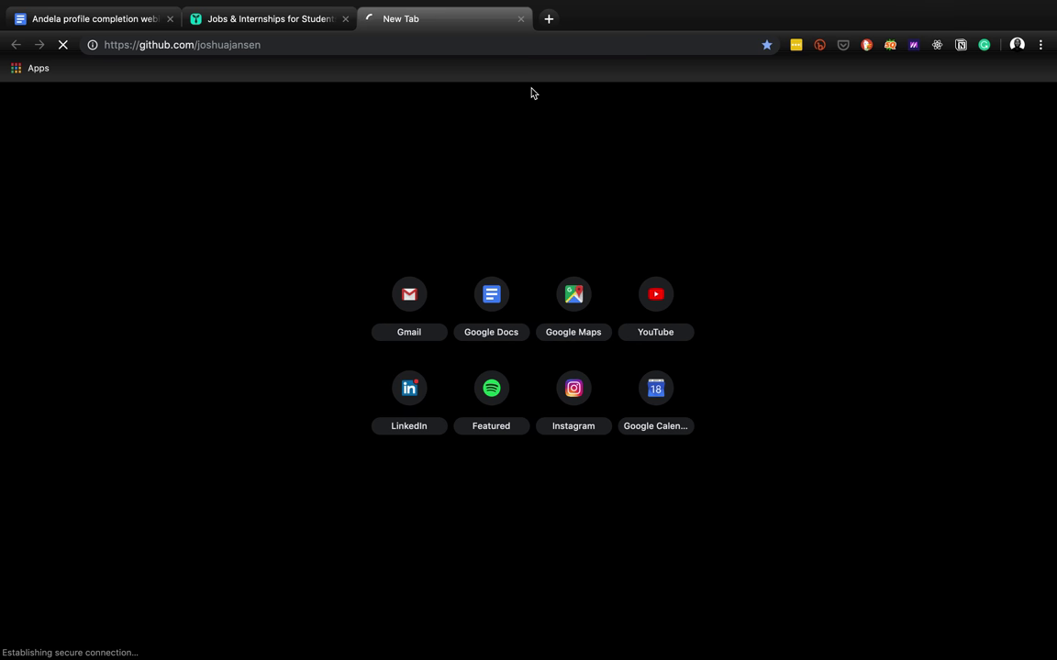
mouse_move(458, 14)
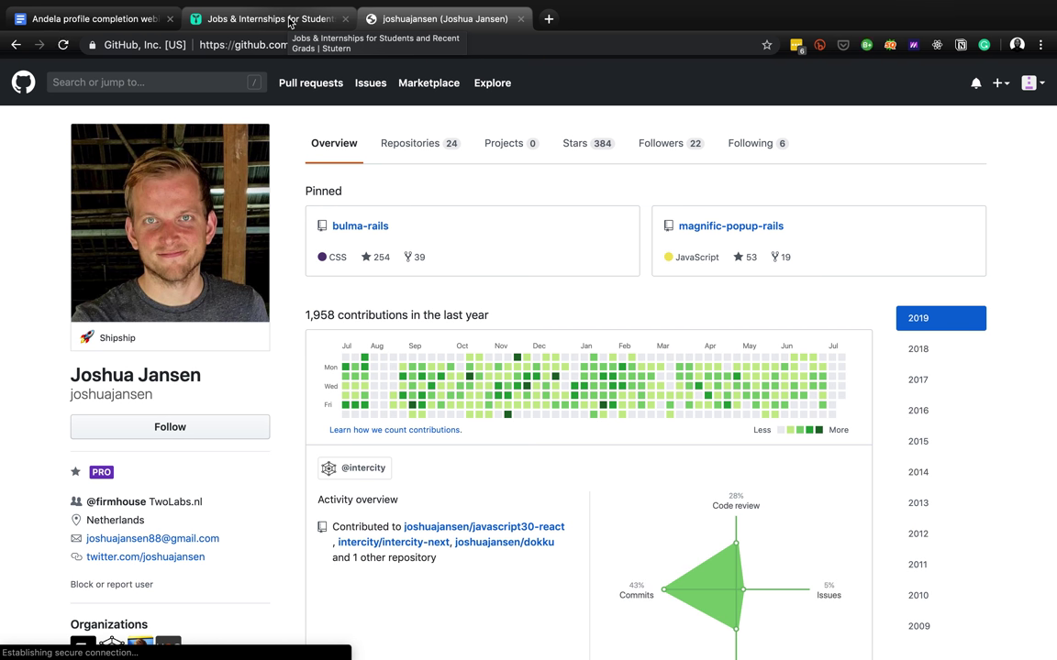
Paste the GitHub profile address into Stutern's first social media link field.
click(289, 20)
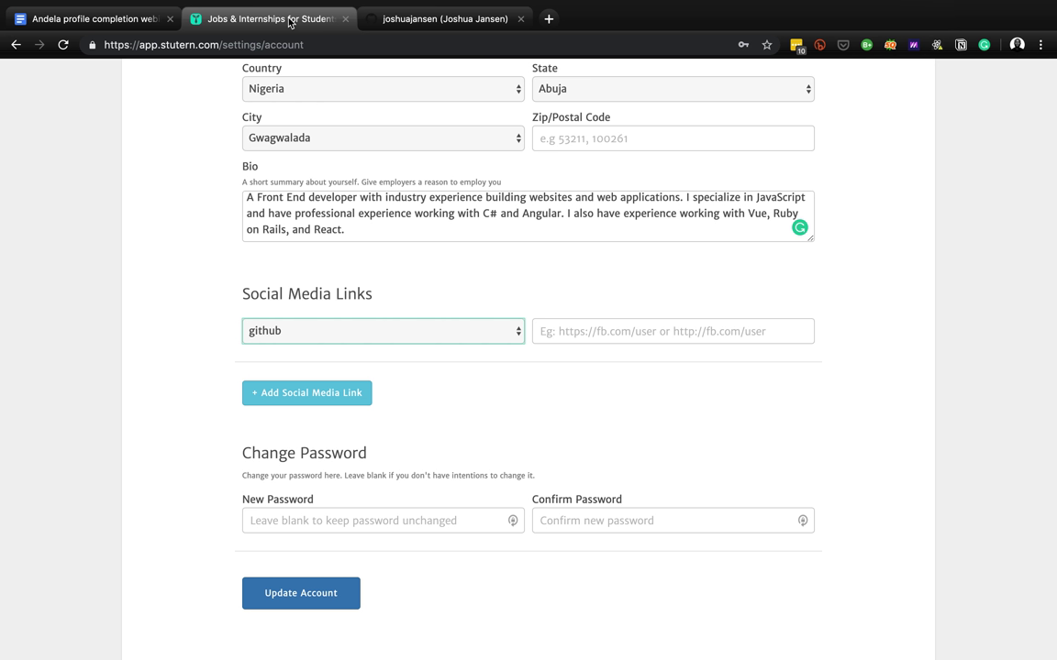
click(611, 332)
key(super+v)
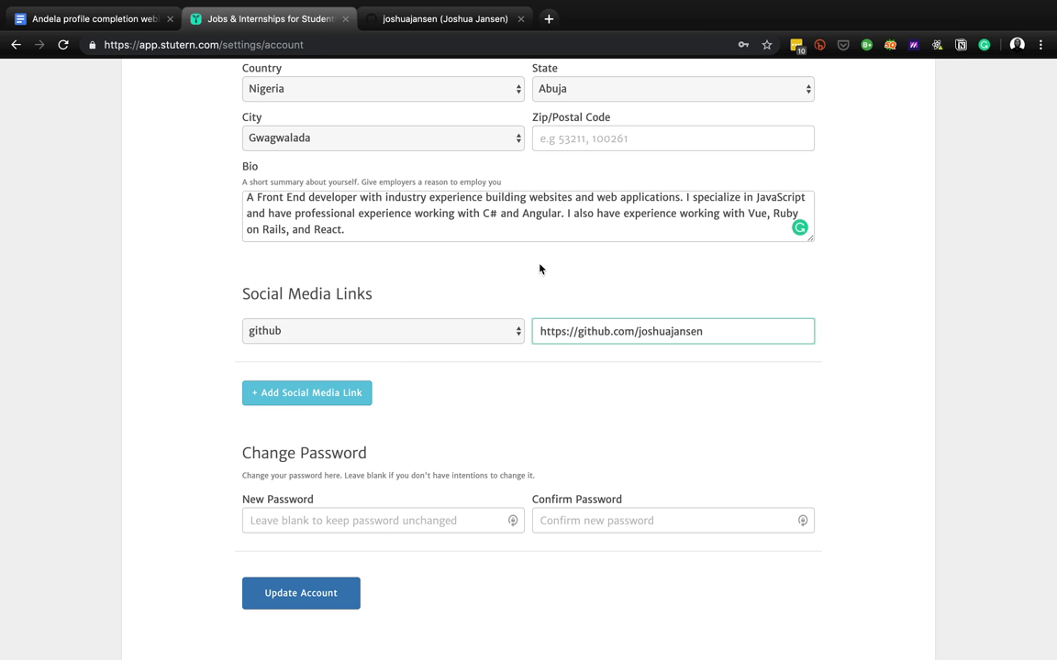
scroll(421, 364, down, 1)
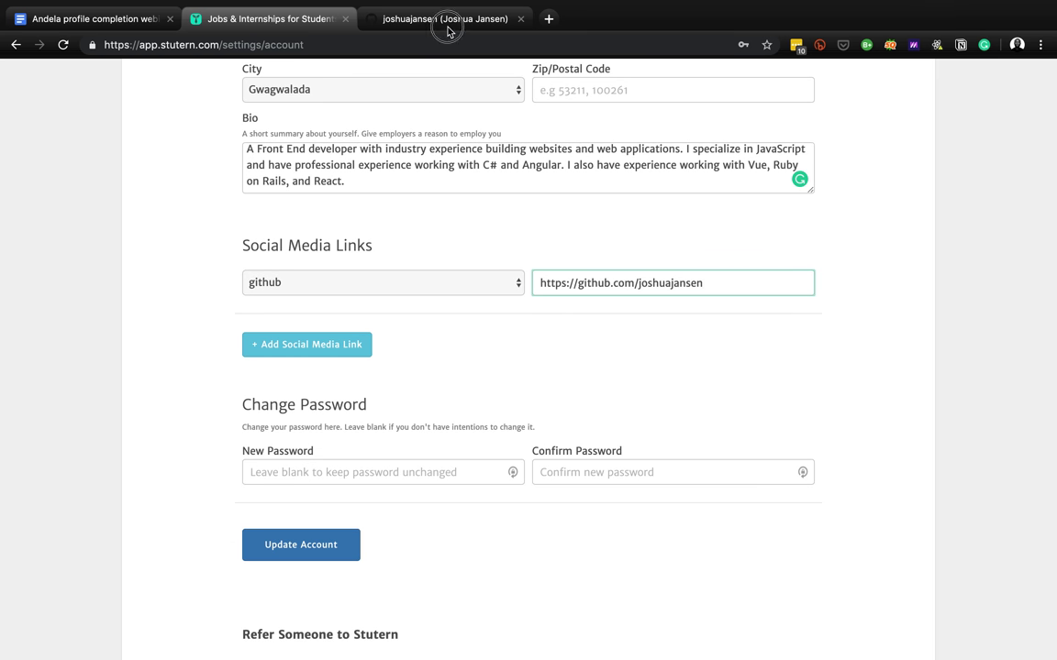
click(442, 19)
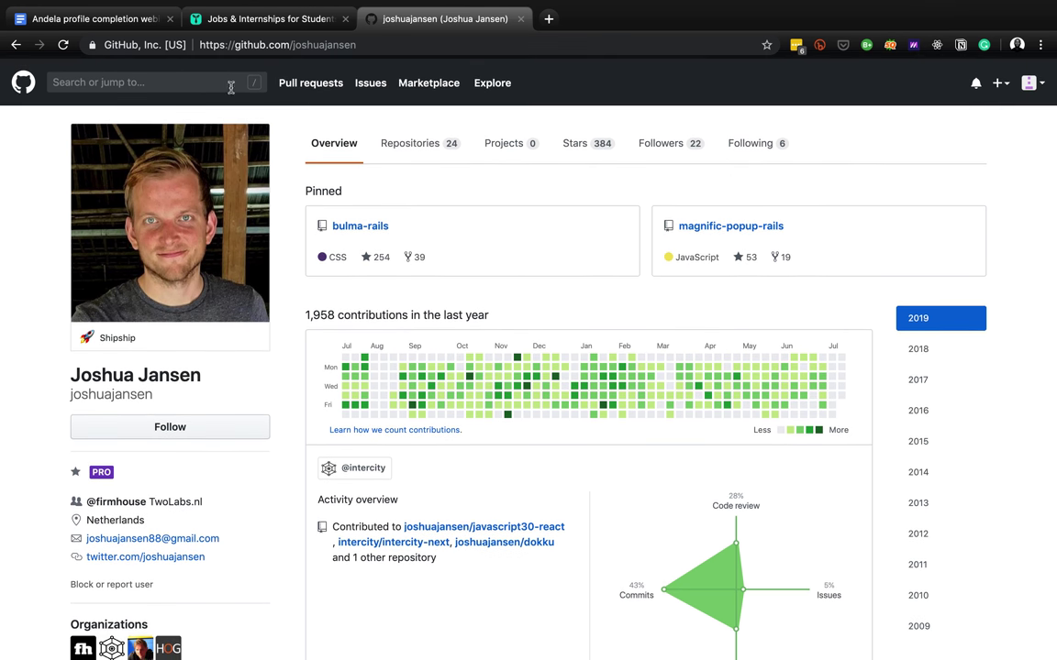
Search GitHub for the contact's name with Nigeria, then strip the user filter from the query.
click(215, 82)
text(Prop)
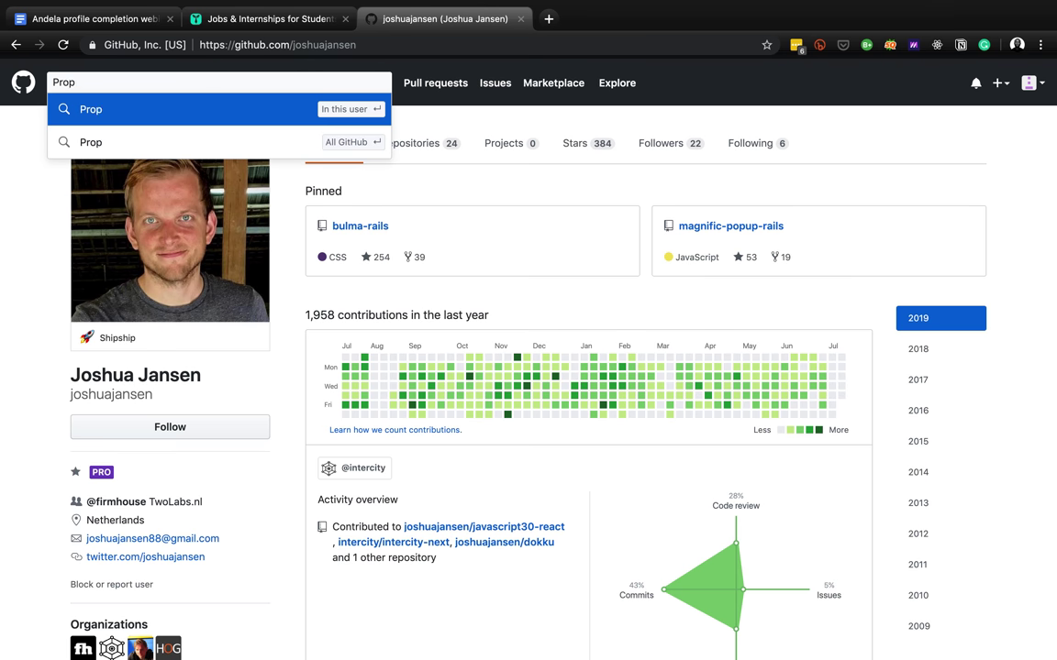
key(BackSpace)
text(spe)
key(BackSpace)
text(r Nigeria)
key(Return)
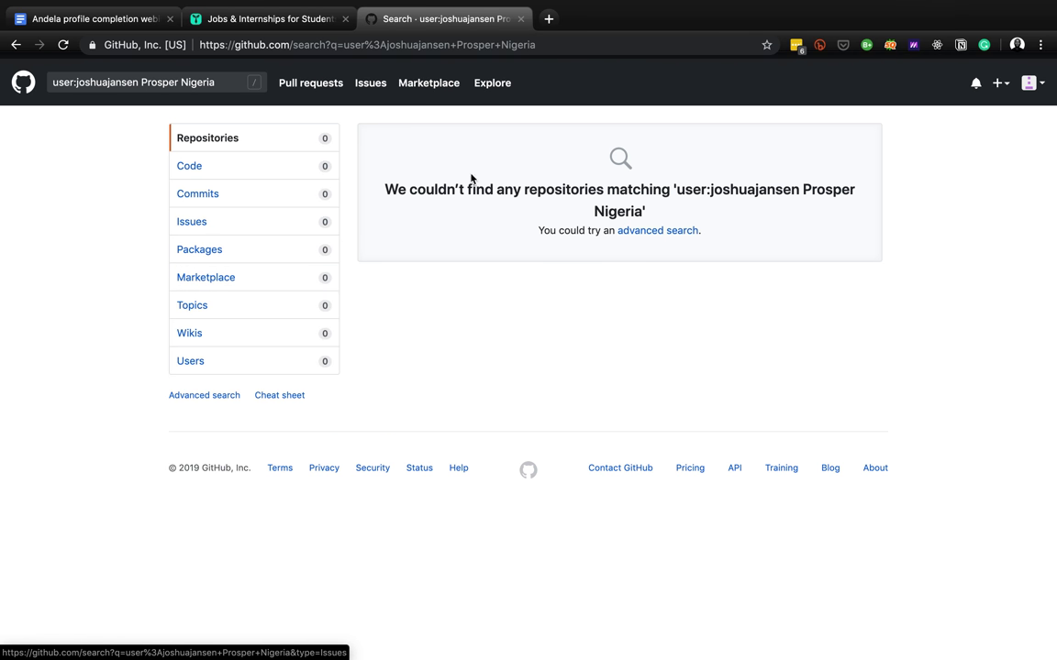
double_click(194, 82)
drag(139, 82, 48, 82)
key(BackSpace)
Run a fresh site-wide GitHub search for the contact's name plus Nigeria.
click(20, 85)
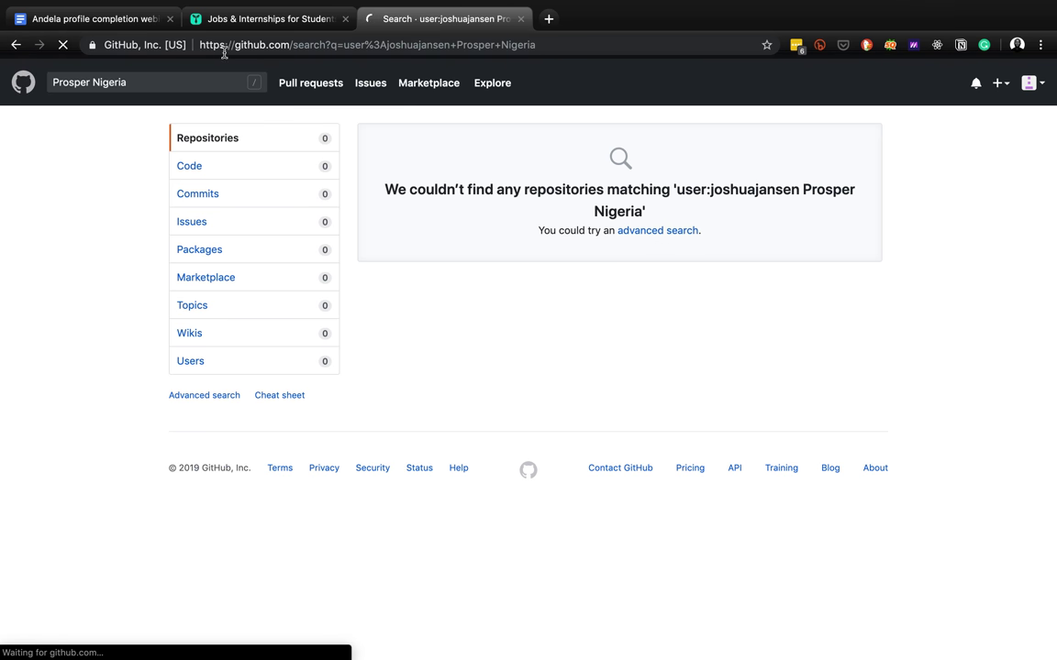
click(171, 81)
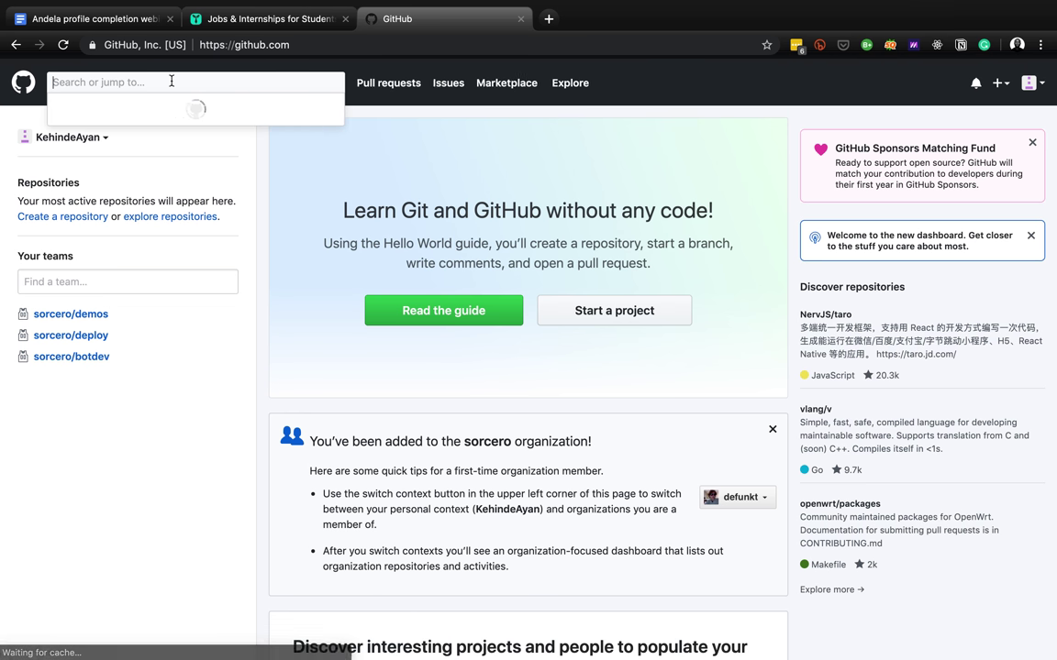
text(Propo)
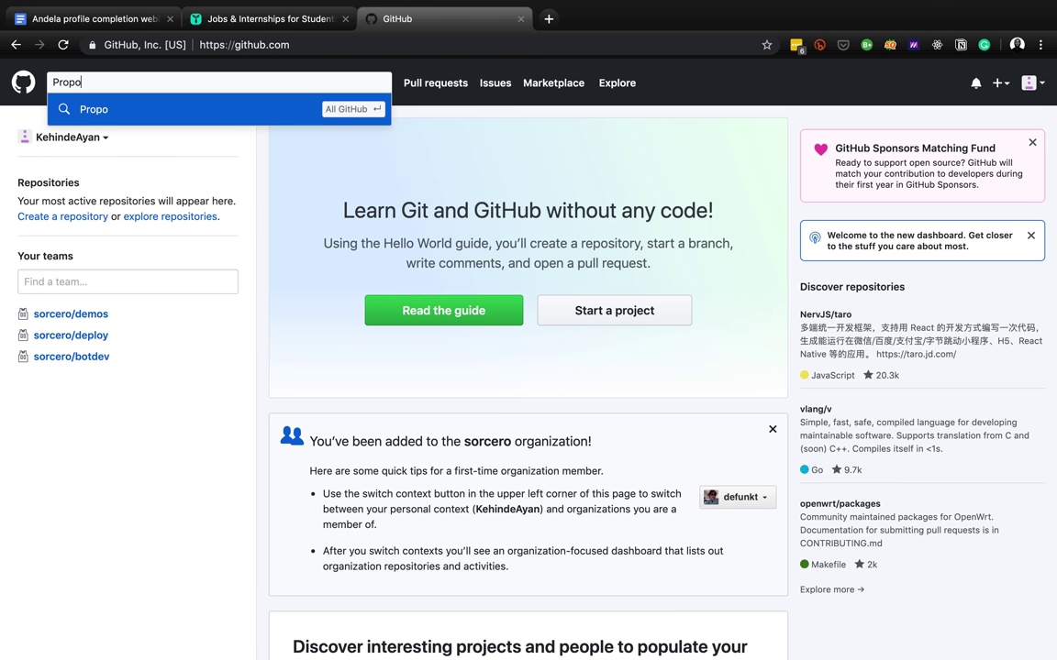
text(r)
text(sper)
key(Return)
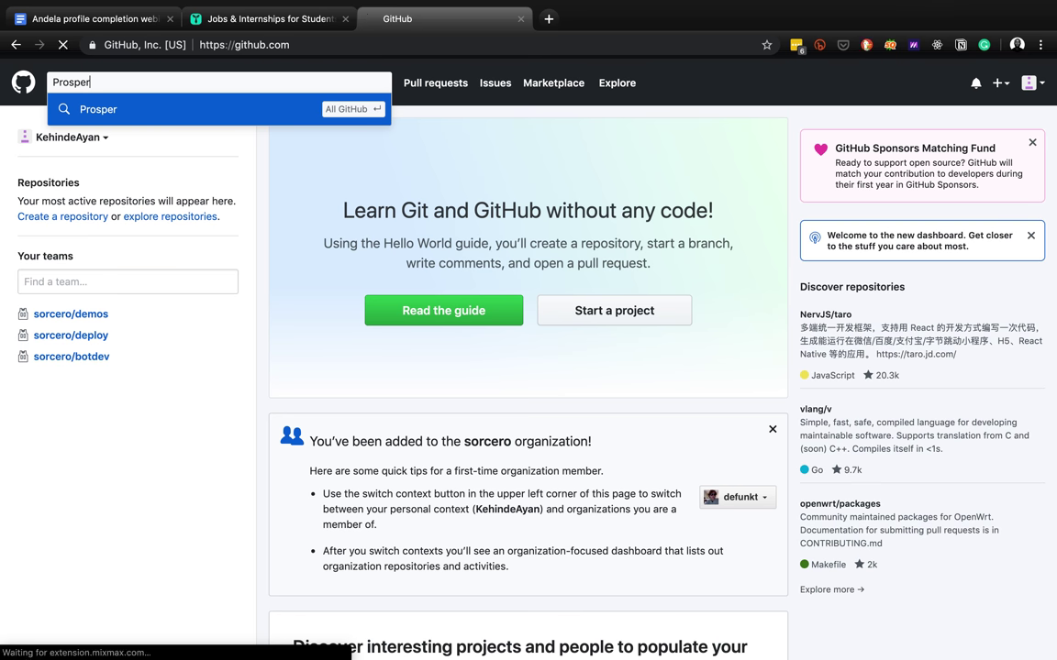
text(Nigeria)
key(Return)
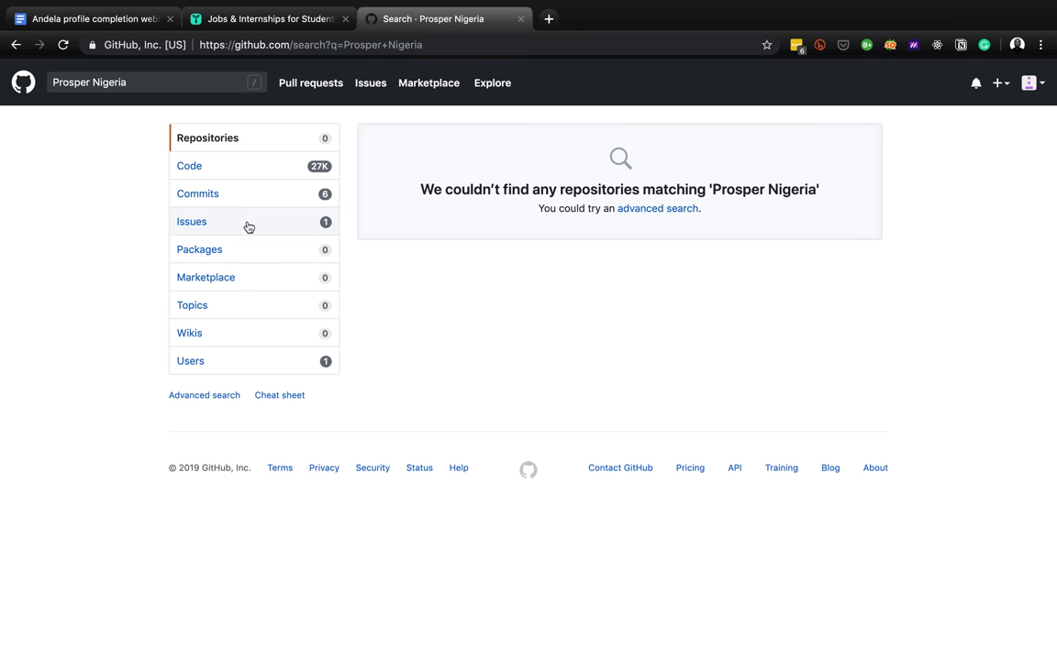
Filter to user results, open the Eden organization page and copy its address for Stutern.
click(241, 365)
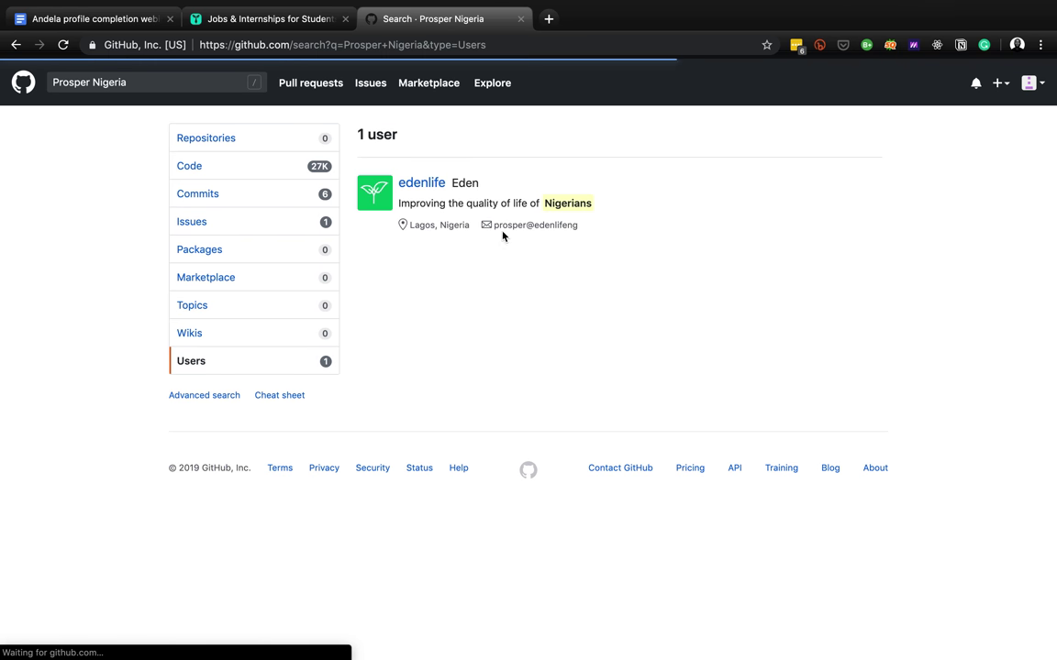
click(410, 182)
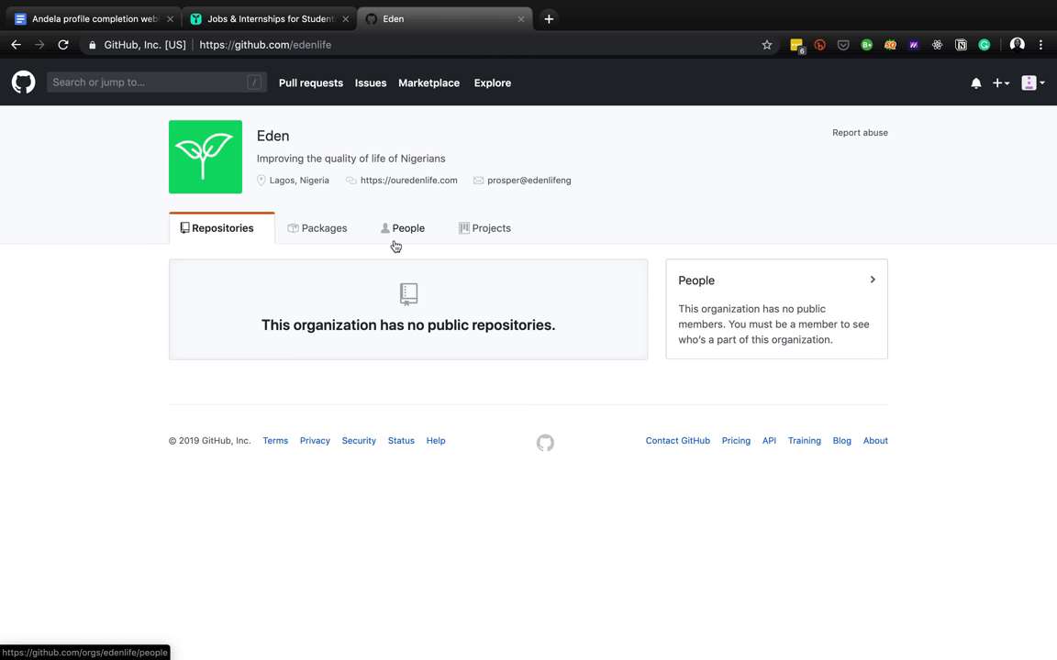
click(407, 229)
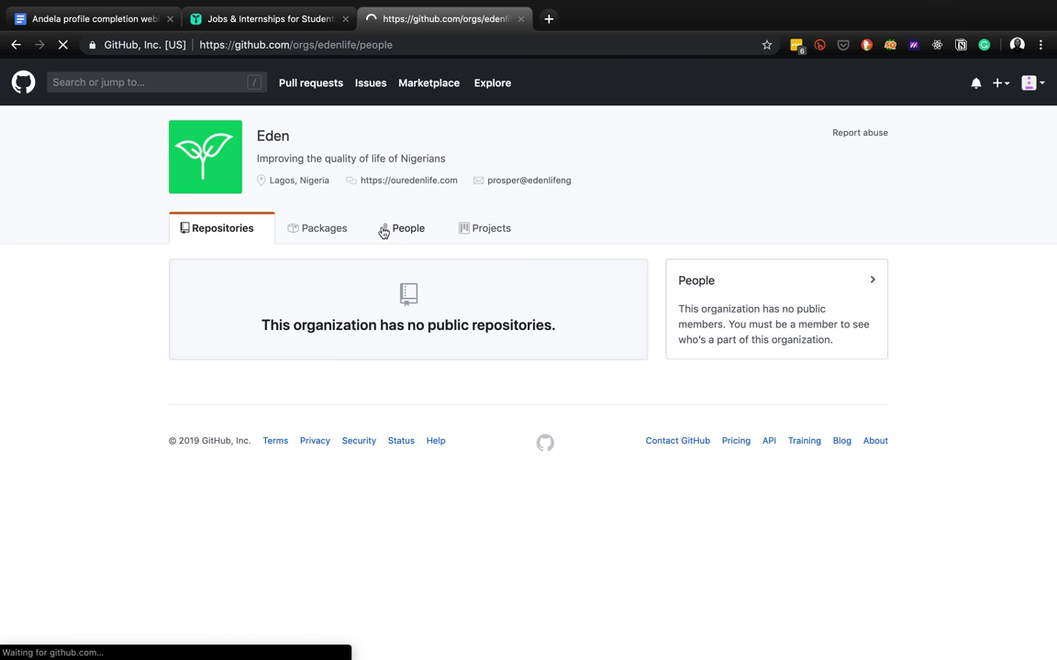
click(200, 132)
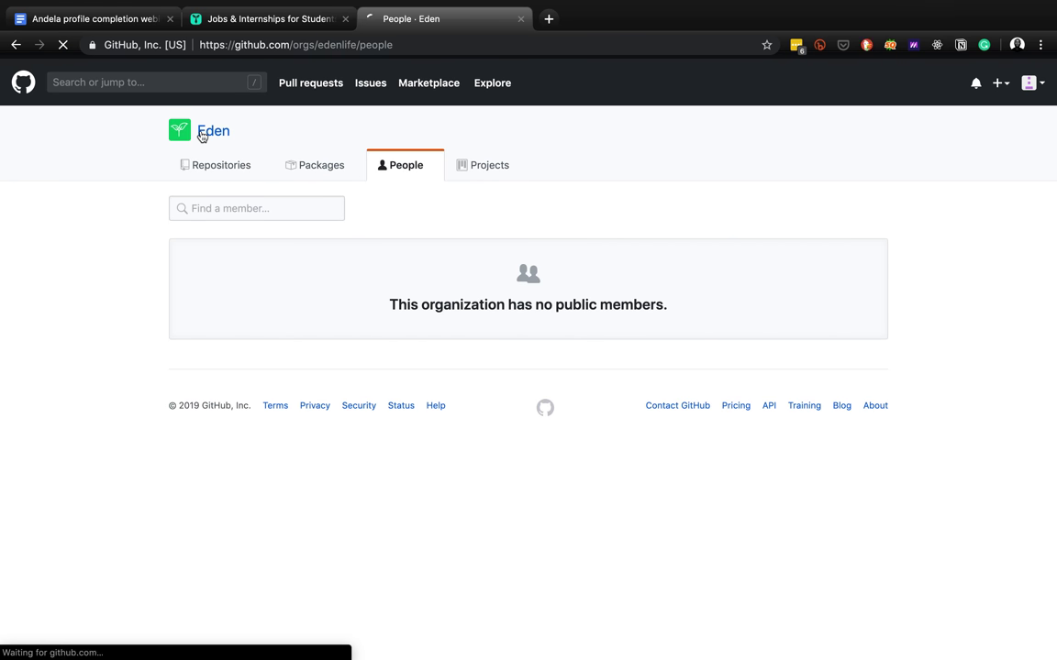
click(236, 45)
key(ctrl+c)
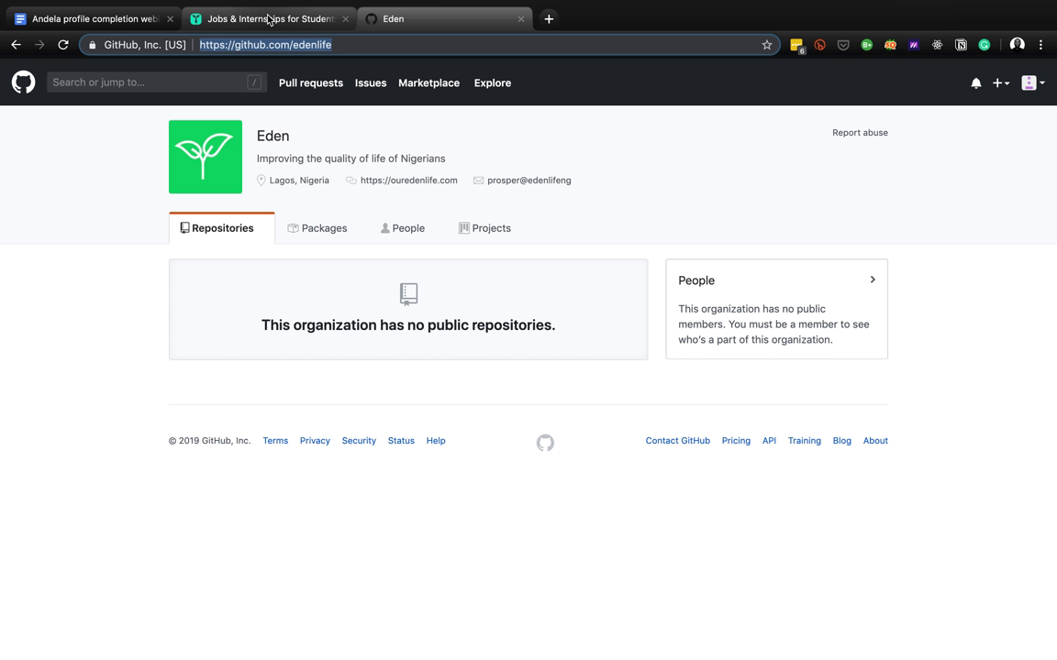
click(246, 18)
triple_click(619, 281)
key(ctrl+v)
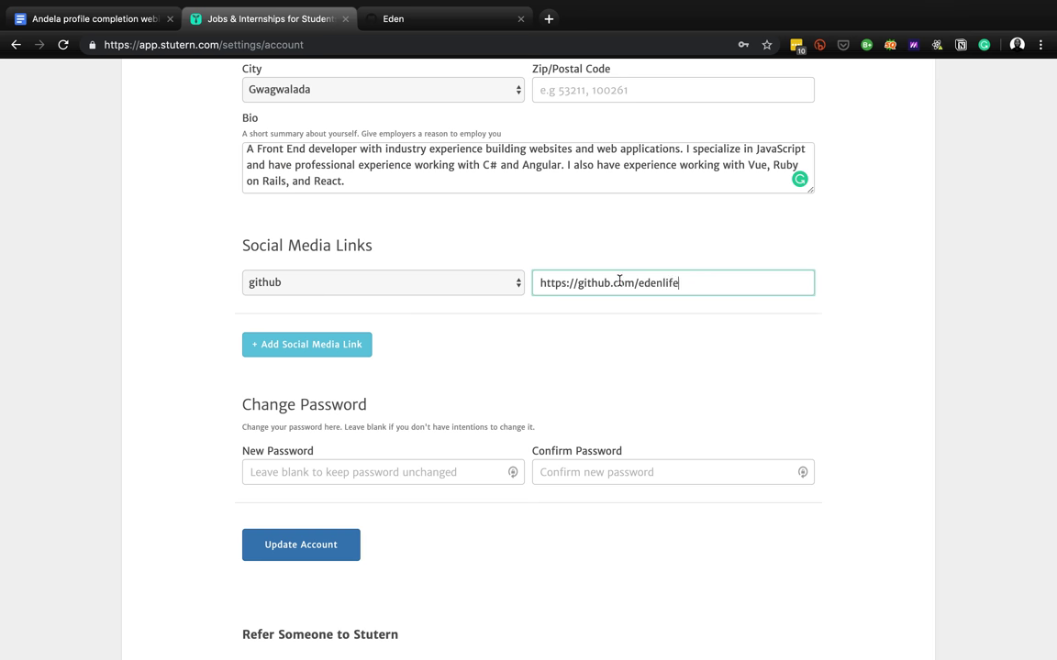
scroll(458, 335, down, 2)
click(343, 265)
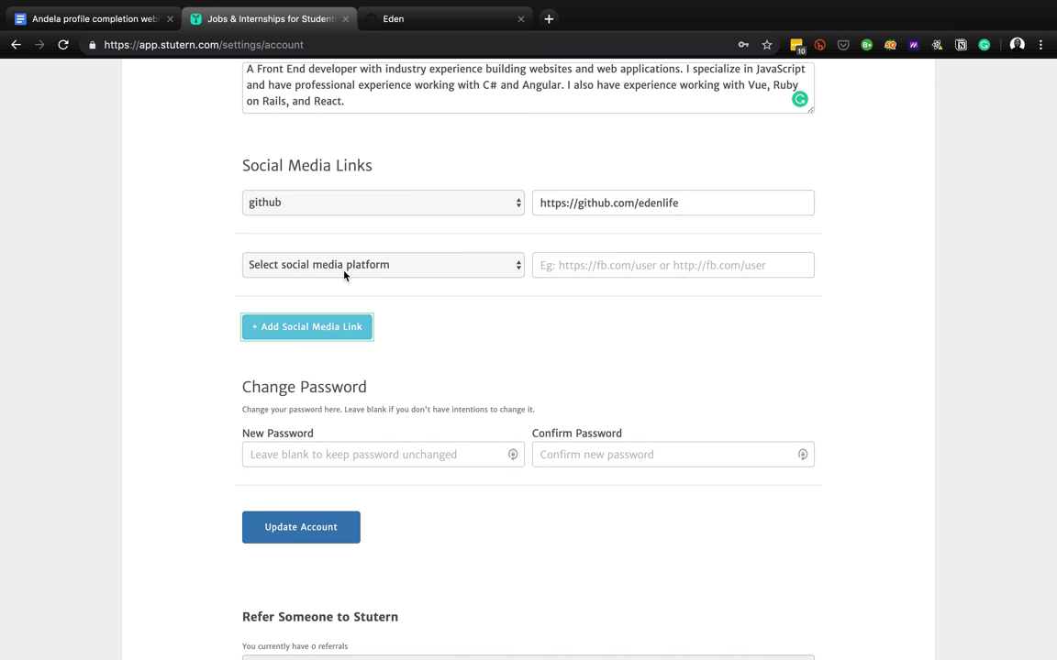
click(401, 266)
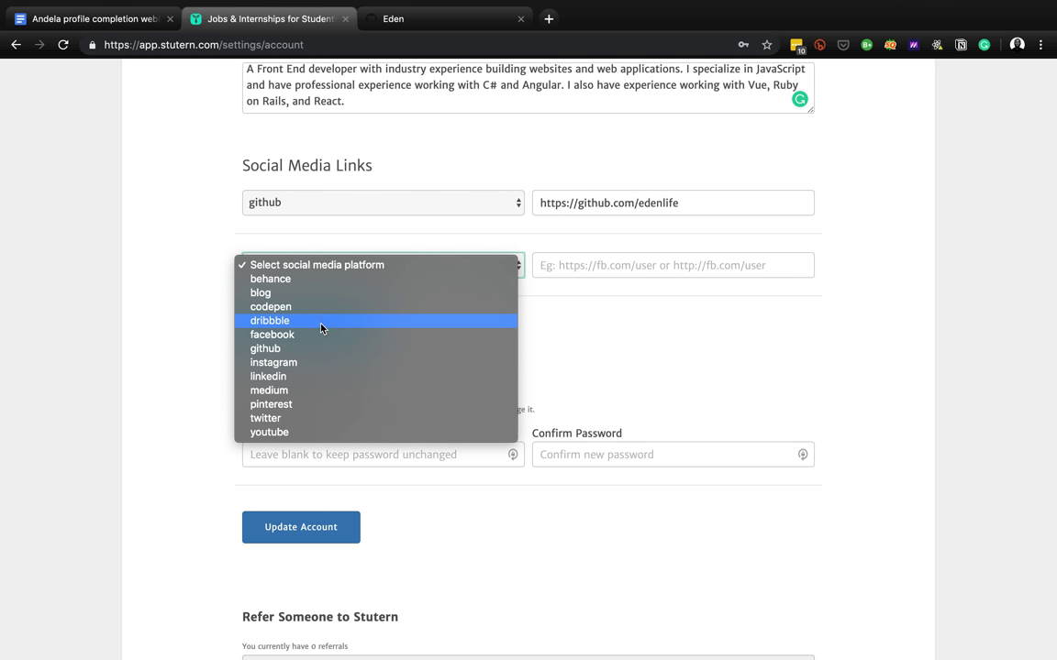
click(320, 385)
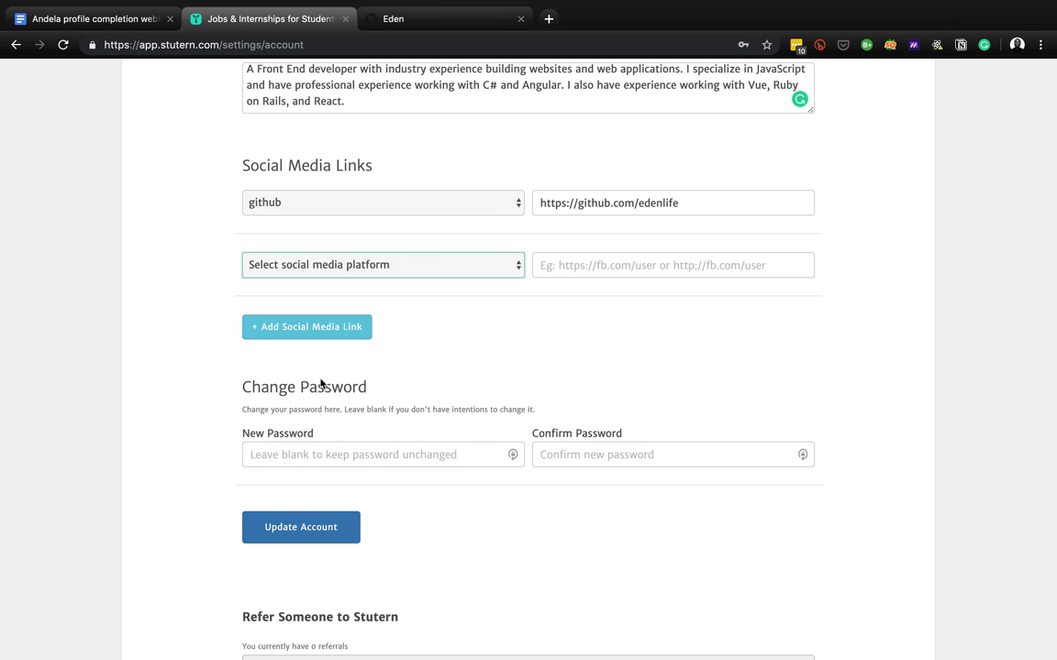
Find and open a LinkedIn profile address from the browser suggestions in the other tab.
click(426, 21)
click(429, 46)
text(linkedin.com)
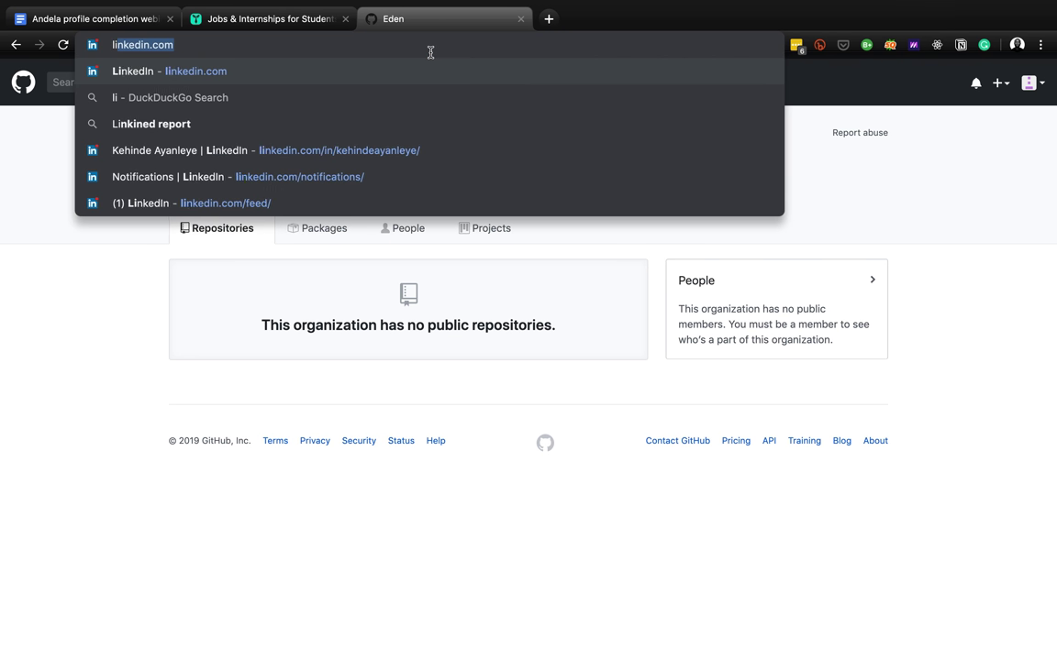
key(Down)
key(Down)
key(Down)
key(Down)
key(Up)
key(BackSpace)
key(BackSpace)
key(BackSpace)
key(BackSpace)
key(BackSpace)
key(BackSpace)
key(BackSpace)
key(BackSpace)
key(BackSpace)
key(BackSpace)
key(BackSpace)
key(BackSpace)
key(BackSpace)
key(BackSpace)
key(BackSpace)
key(BackSpace)
key(BackSpace)
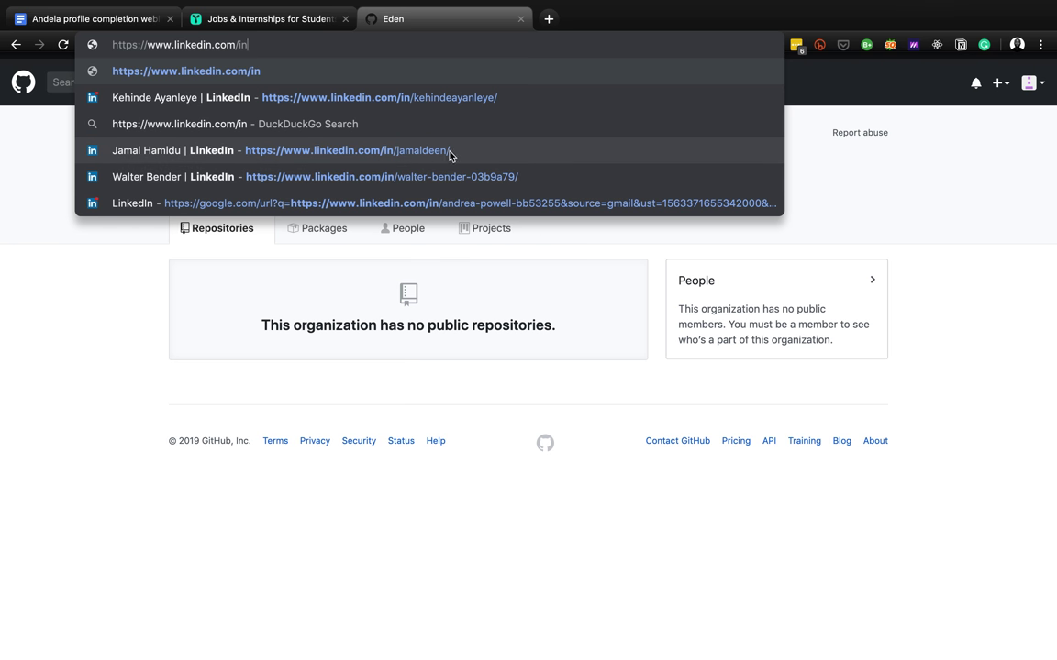
click(449, 152)
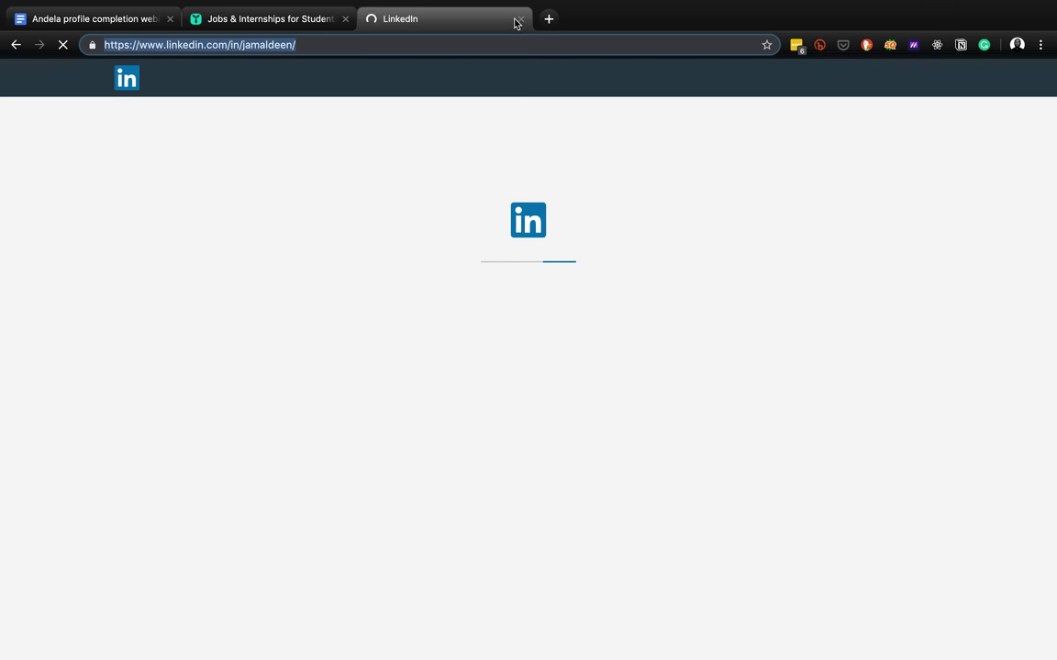
click(519, 18)
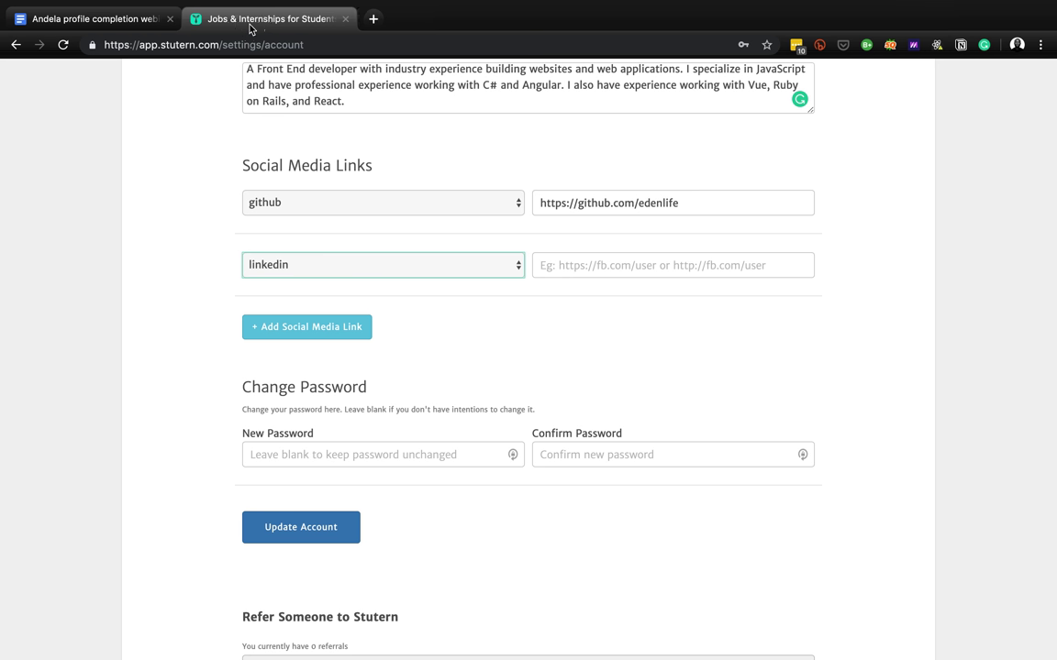
Paste the LinkedIn profile address into the second social media link field.
click(558, 265)
text(https://www.linkedin.com/in/jamaldeen/)
scroll(558, 273, down, 2)
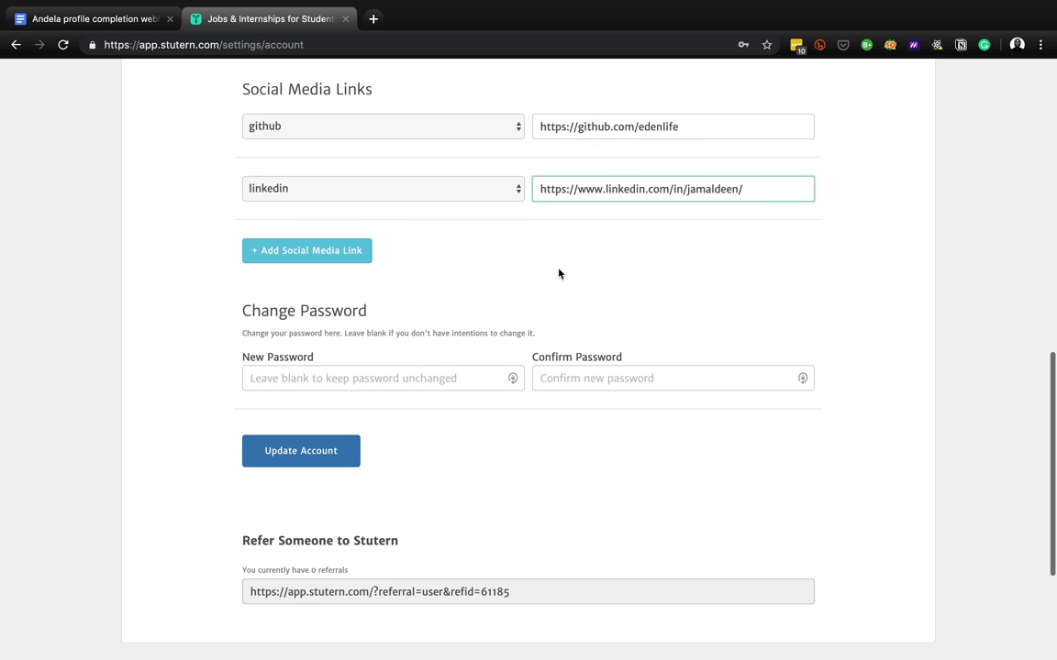
scroll(561, 264, down, 2)
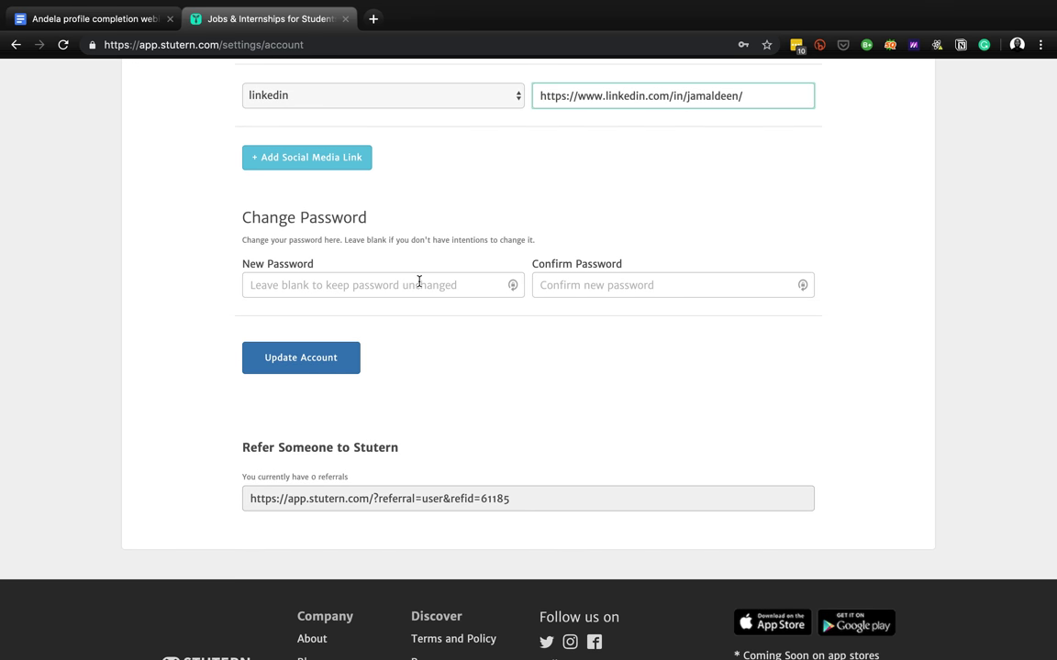
click(433, 290)
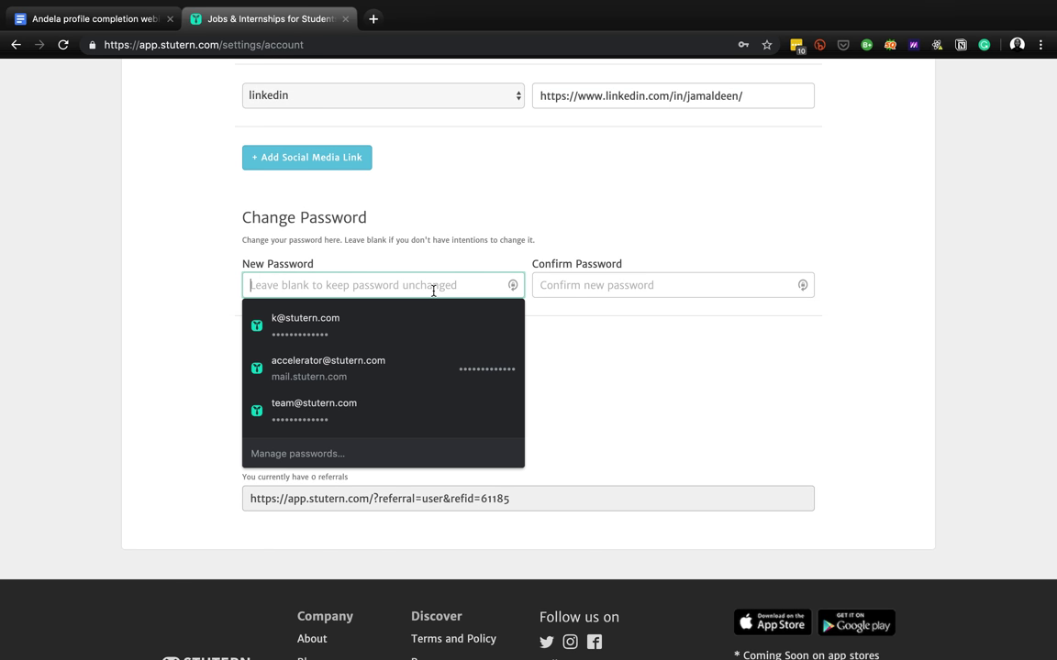
click(654, 288)
click(487, 383)
Save the account settings with Update Account.
scroll(486, 383, down, 2)
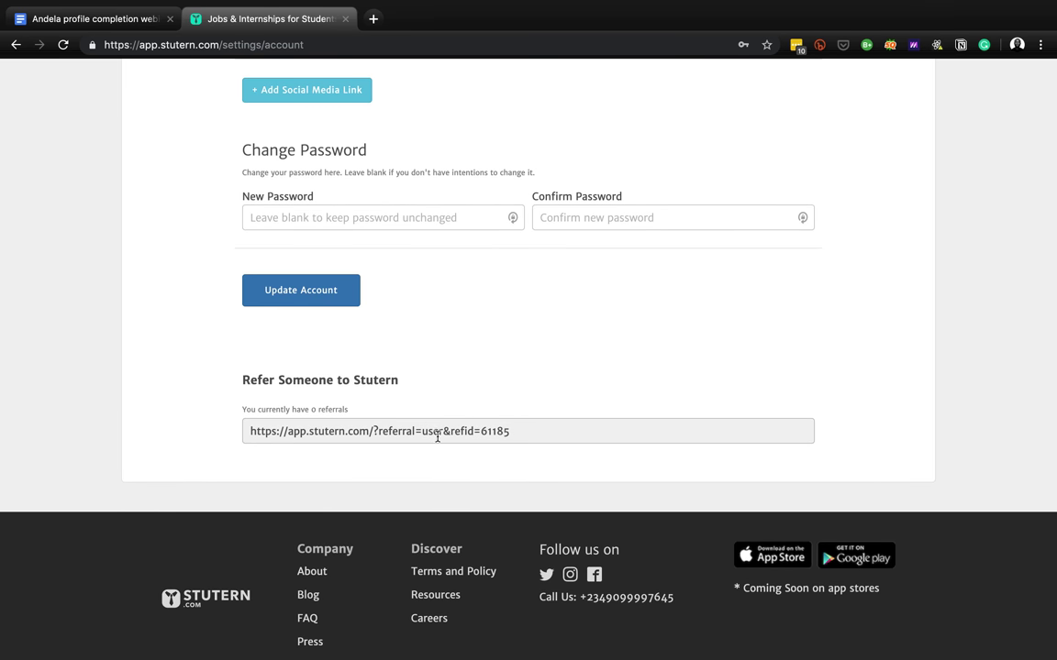
drag(250, 431, 515, 431)
click(543, 406)
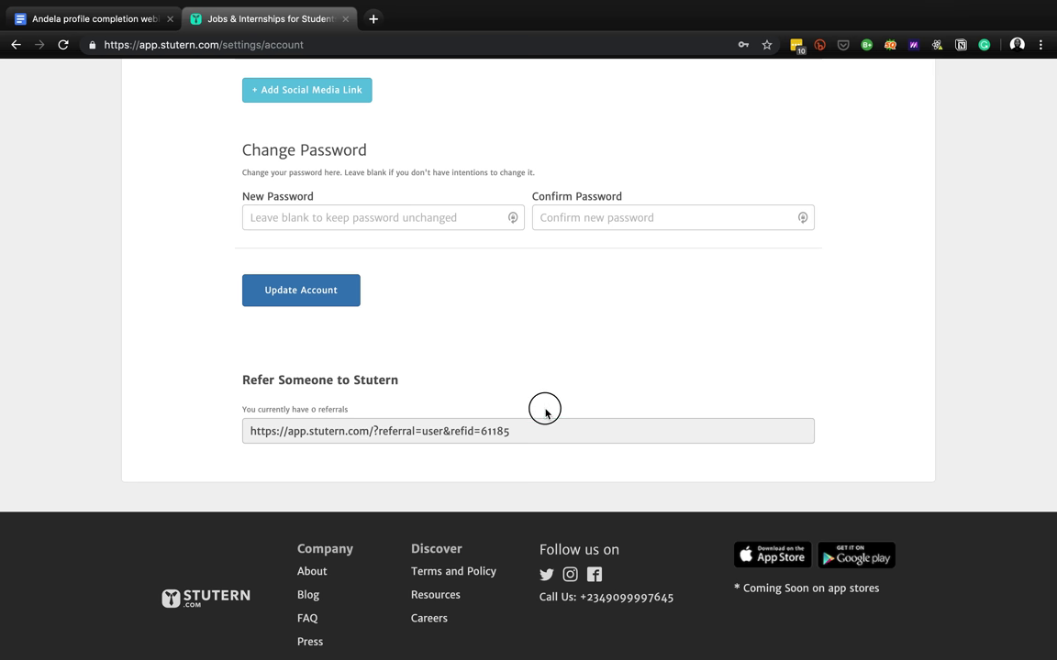
click(288, 285)
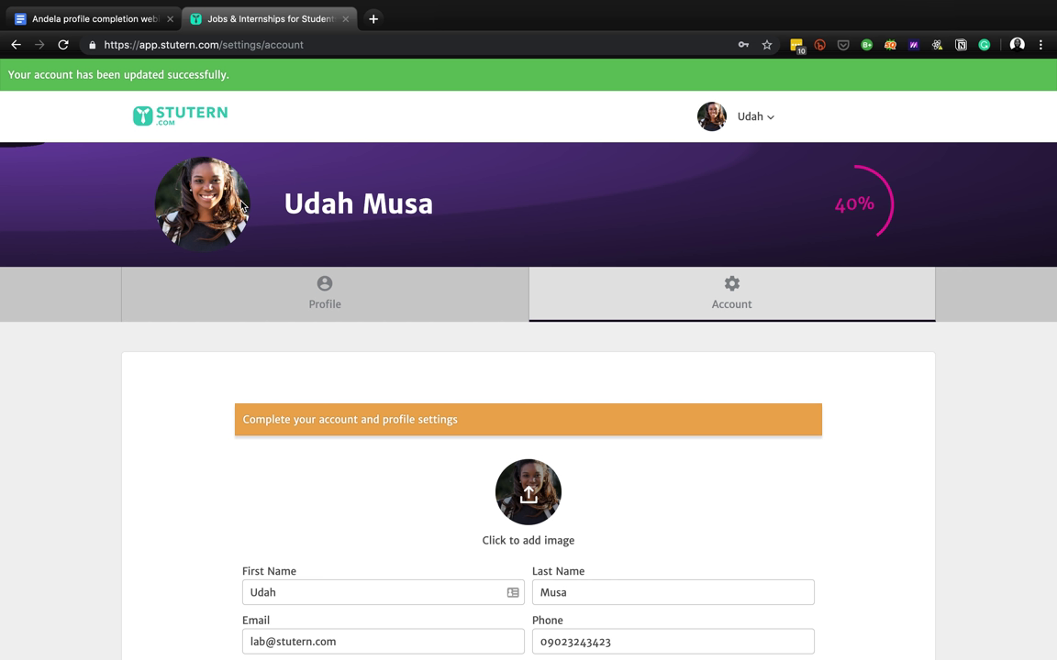
Confirm the GitHub and LinkedIn links are saved, then go to the Profile settings section.
scroll(385, 307, down, 5)
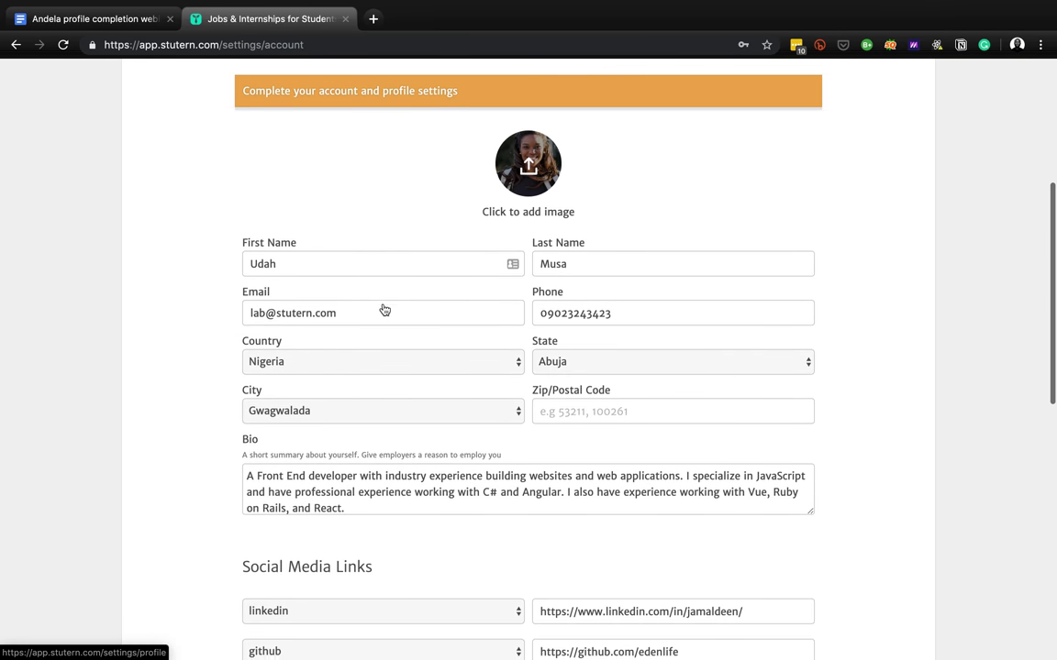
scroll(365, 401, up, 5)
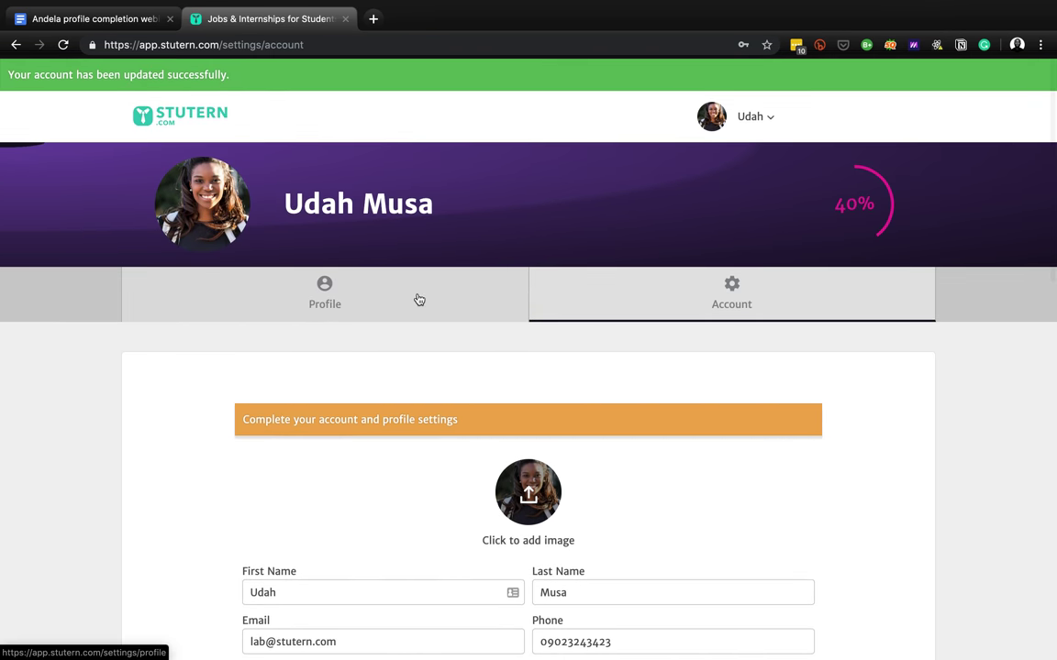
click(418, 300)
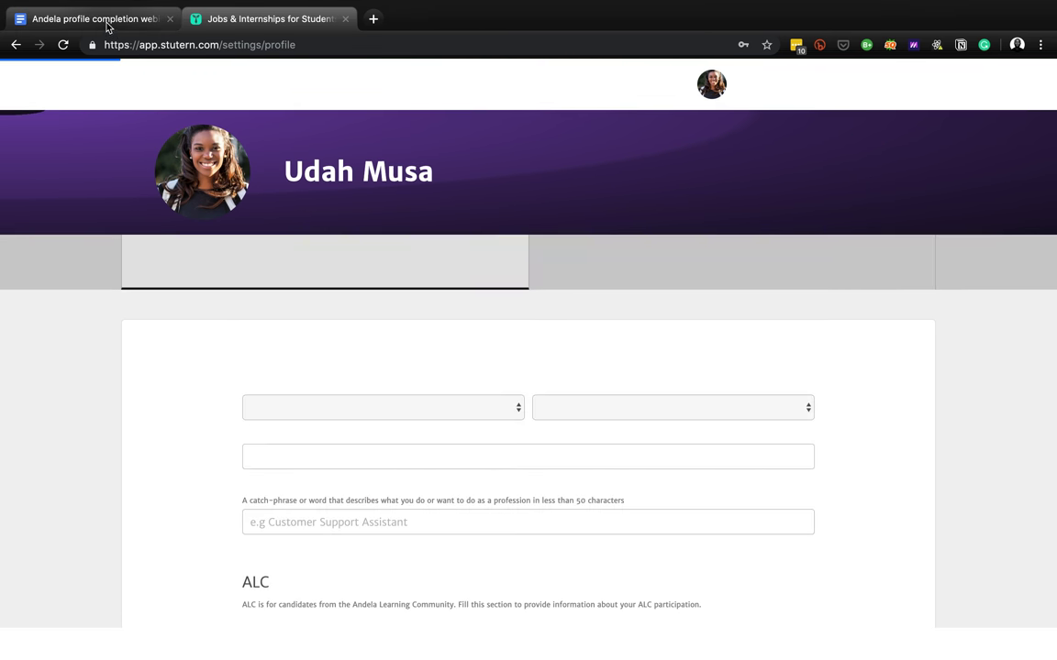
Read the guide's Profile and Account notes on gender, date of birth and career title.
click(106, 25)
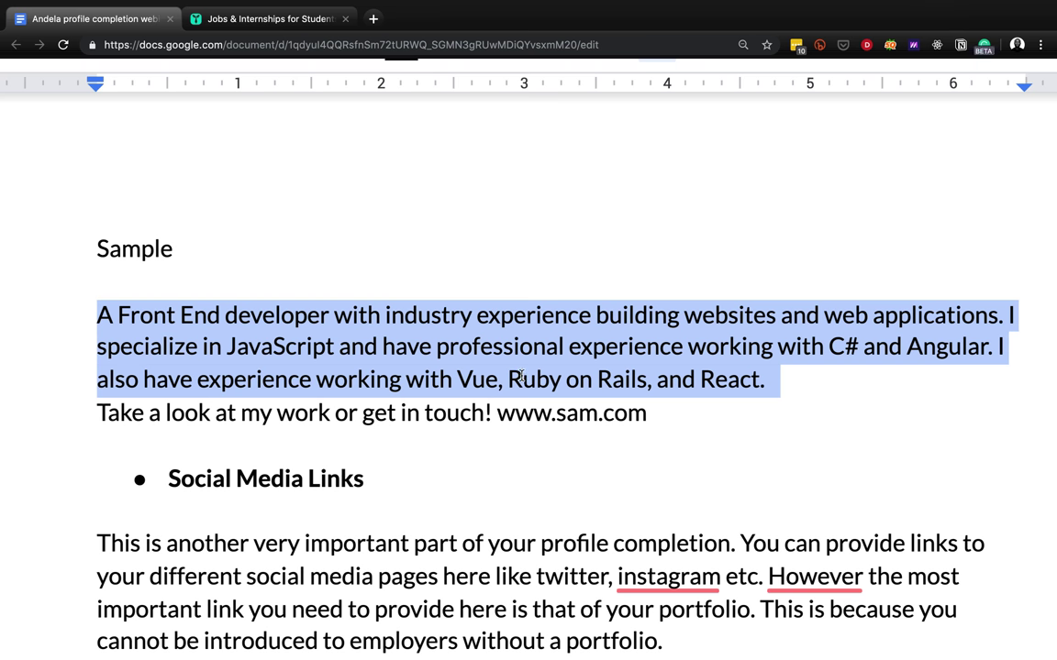
scroll(520, 376, up, 10)
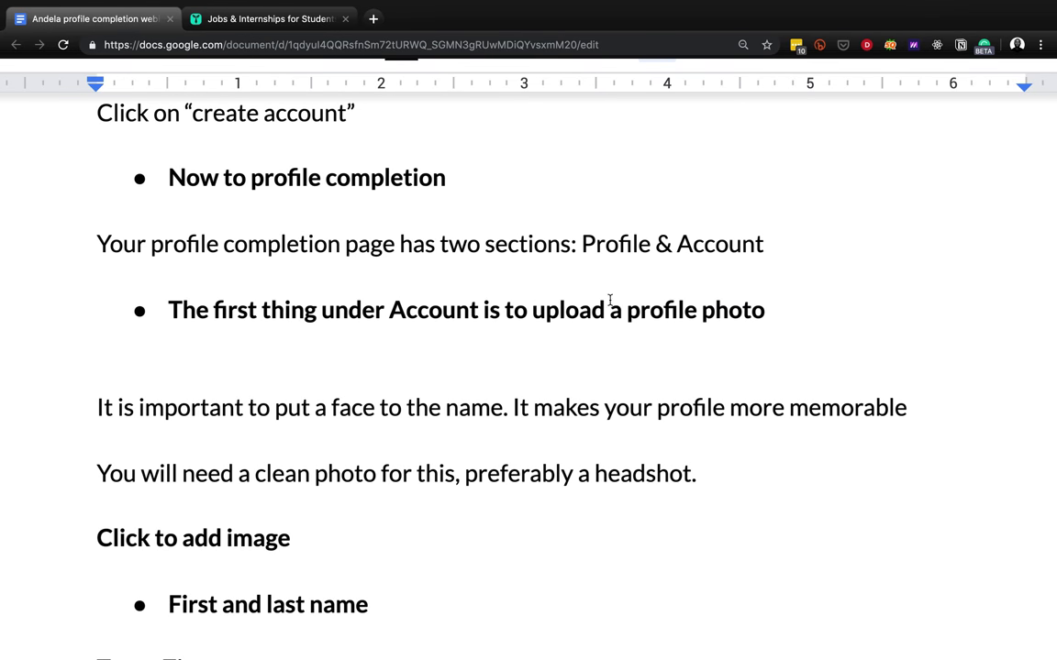
double_click(601, 243)
double_click(720, 244)
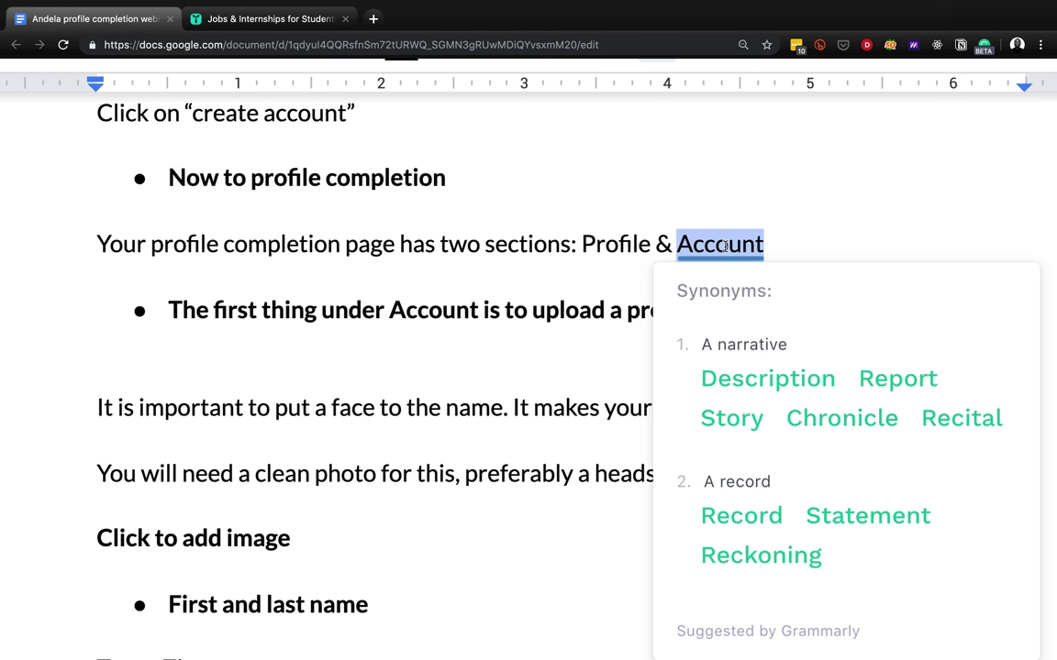
double_click(615, 243)
scroll(625, 242, down, 3)
scroll(434, 358, down, 12)
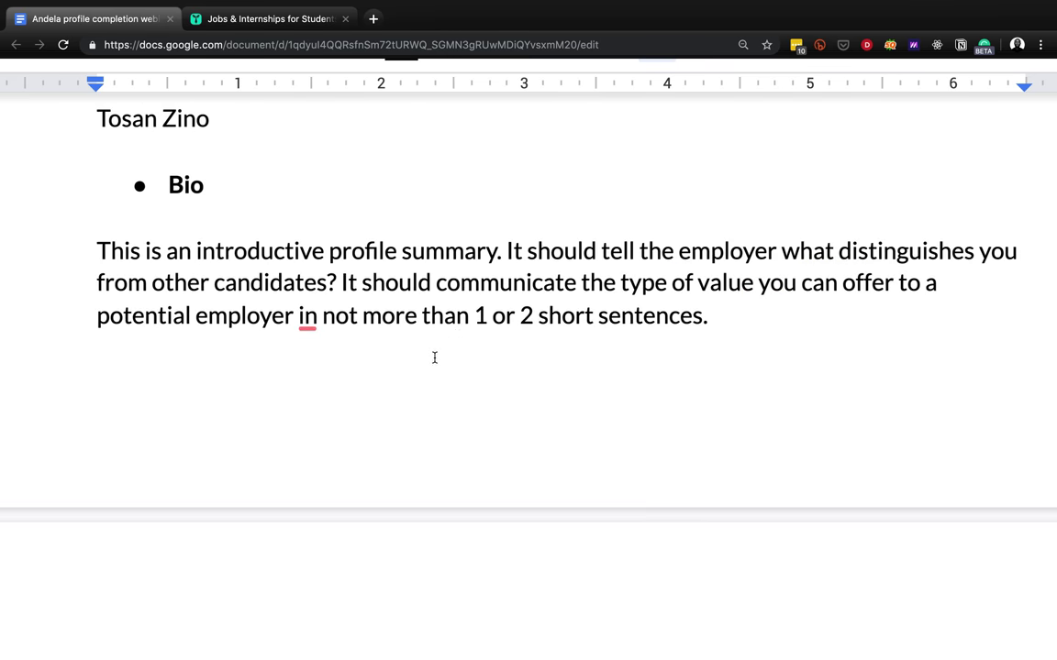
scroll(433, 357, down, 6)
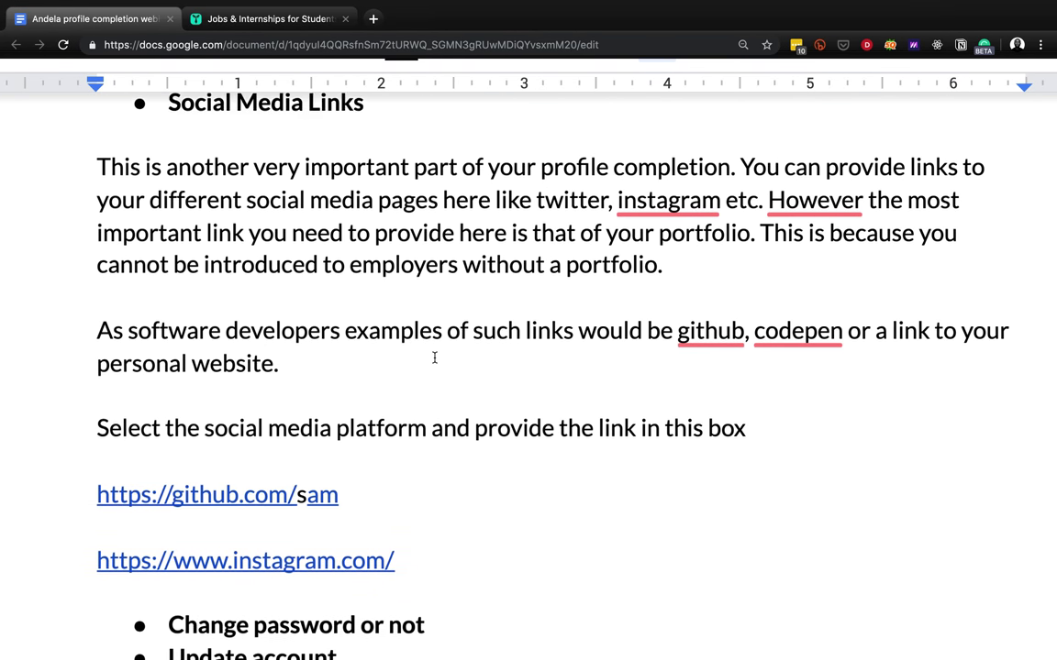
scroll(433, 358, down, 5)
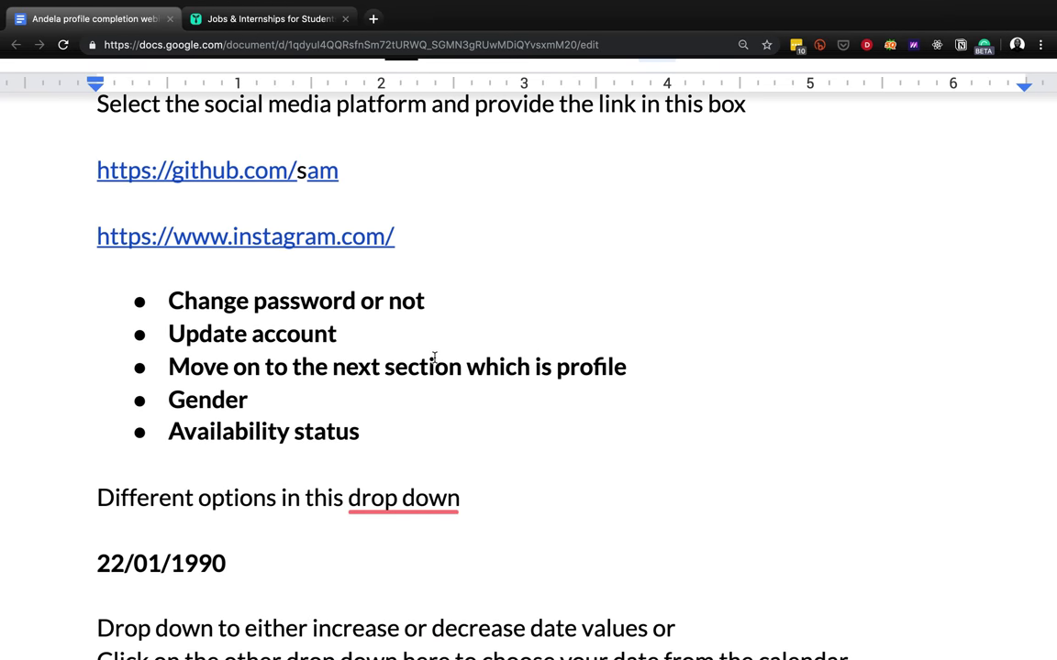
scroll(434, 357, down, 2)
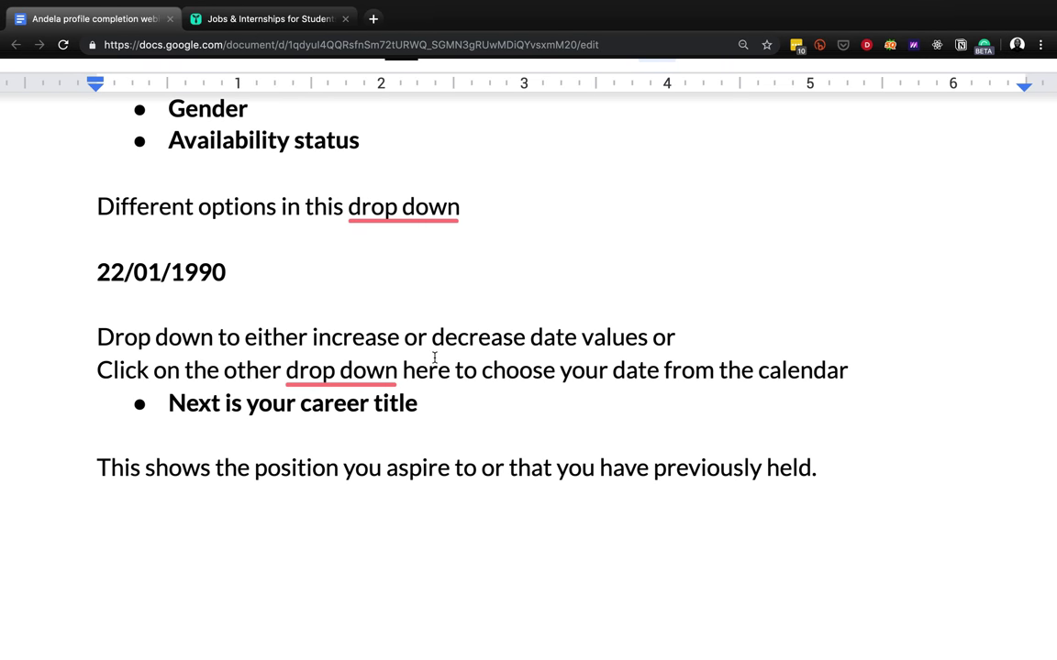
scroll(431, 312, up, 2)
Compare the Stutern profile fields with the guide's career title and education notes.
click(284, 27)
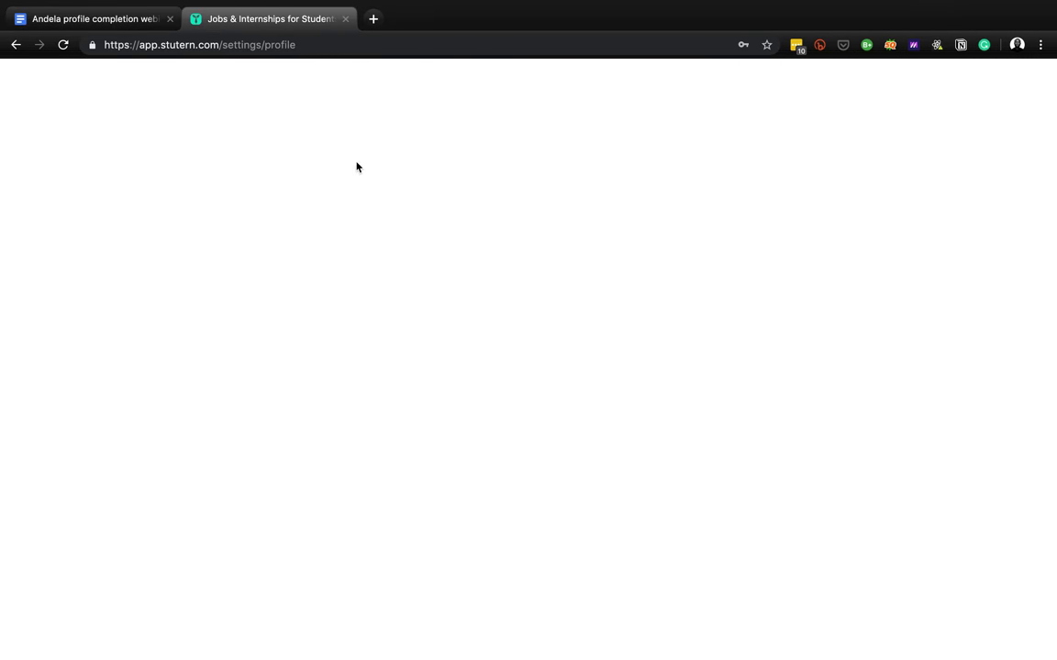
scroll(415, 257, down, 3)
click(138, 20)
scroll(371, 290, up, 2)
scroll(370, 284, down, 3)
scroll(370, 289, down, 3)
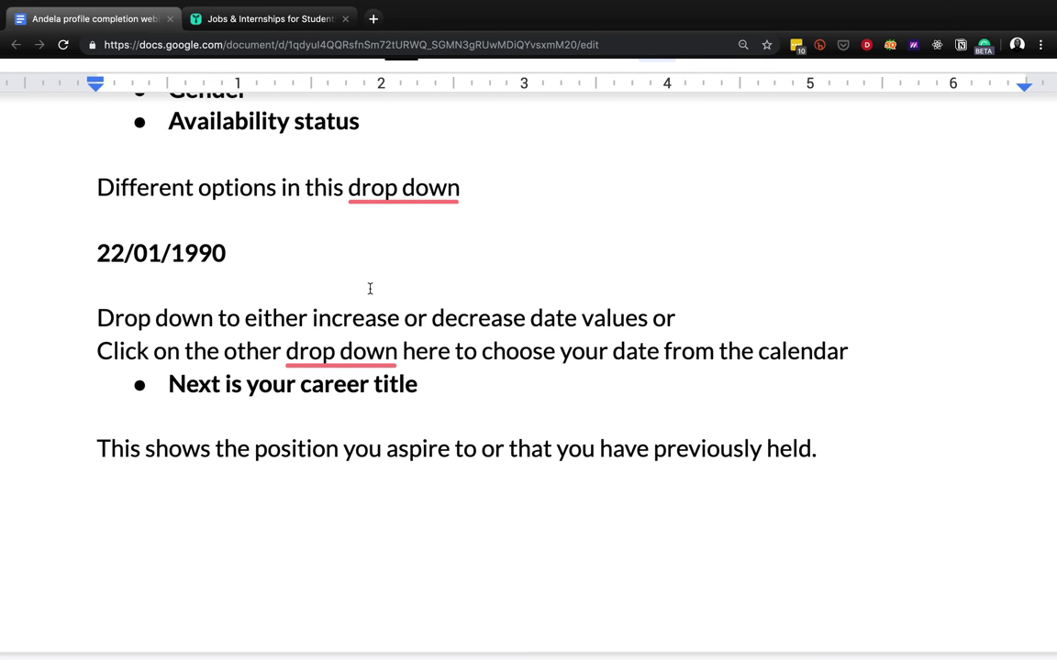
scroll(342, 335, down, 10)
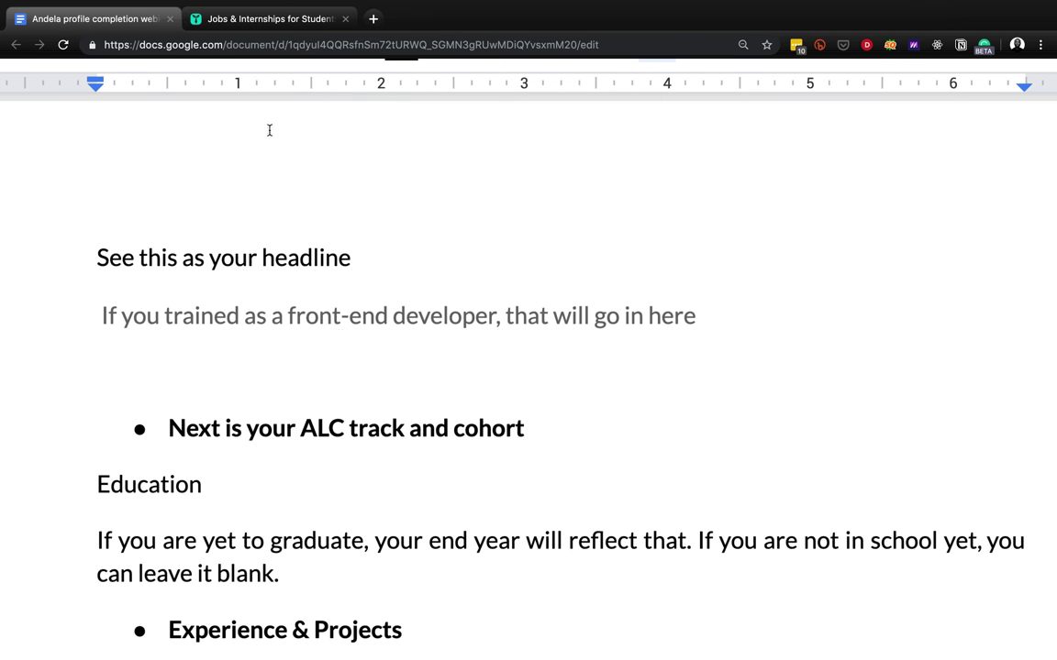
click(225, 19)
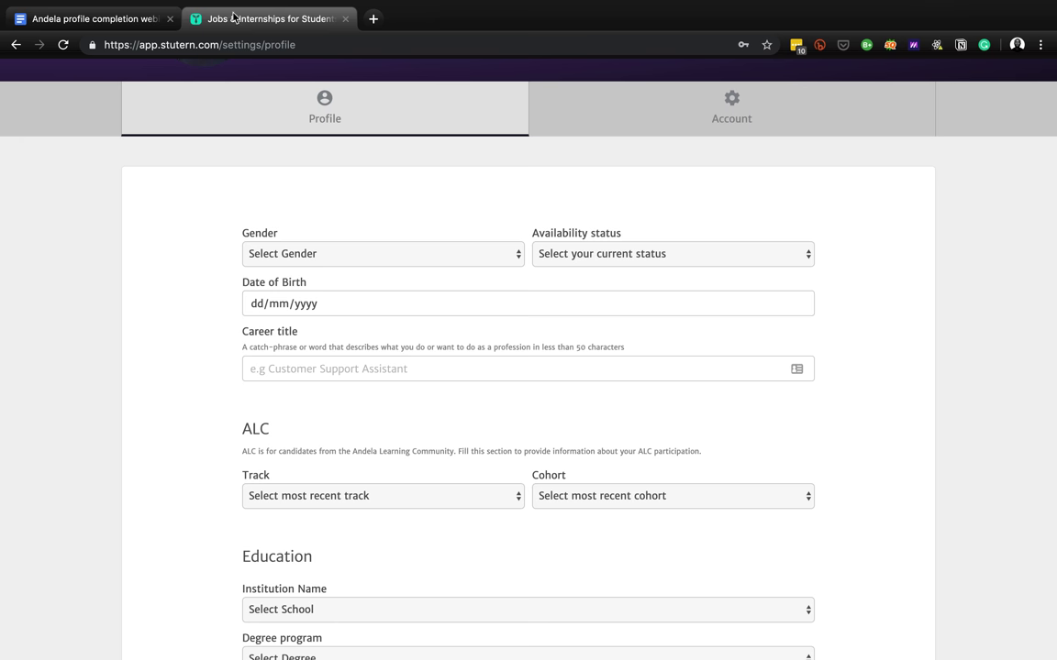
Set gender to female, availability to actively searching, and date of birth to 25/12/1999.
click(360, 253)
click(371, 284)
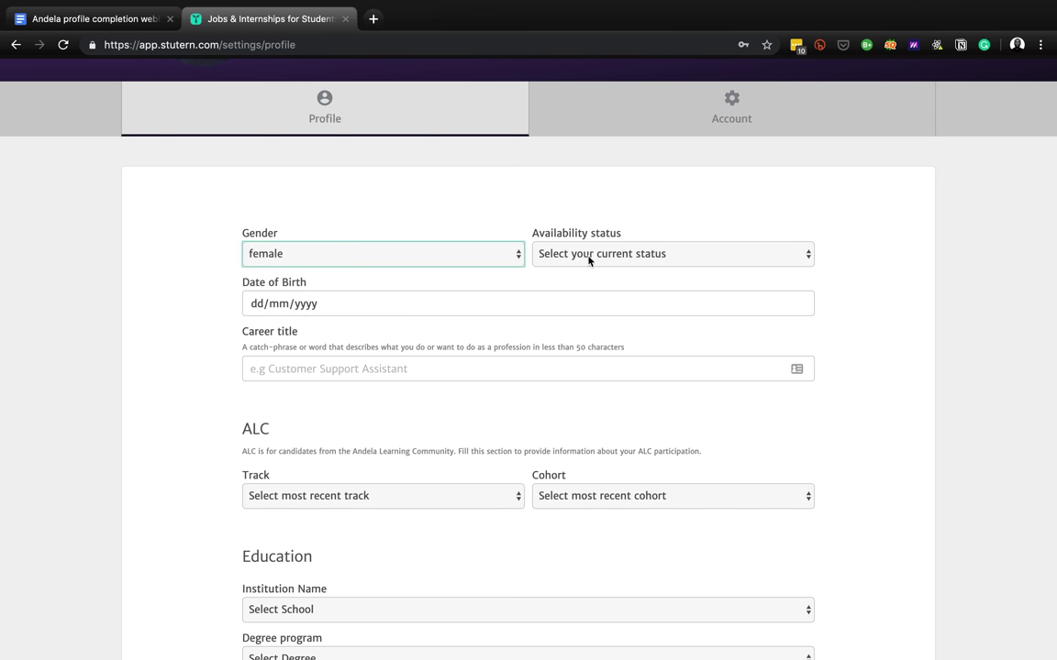
click(589, 258)
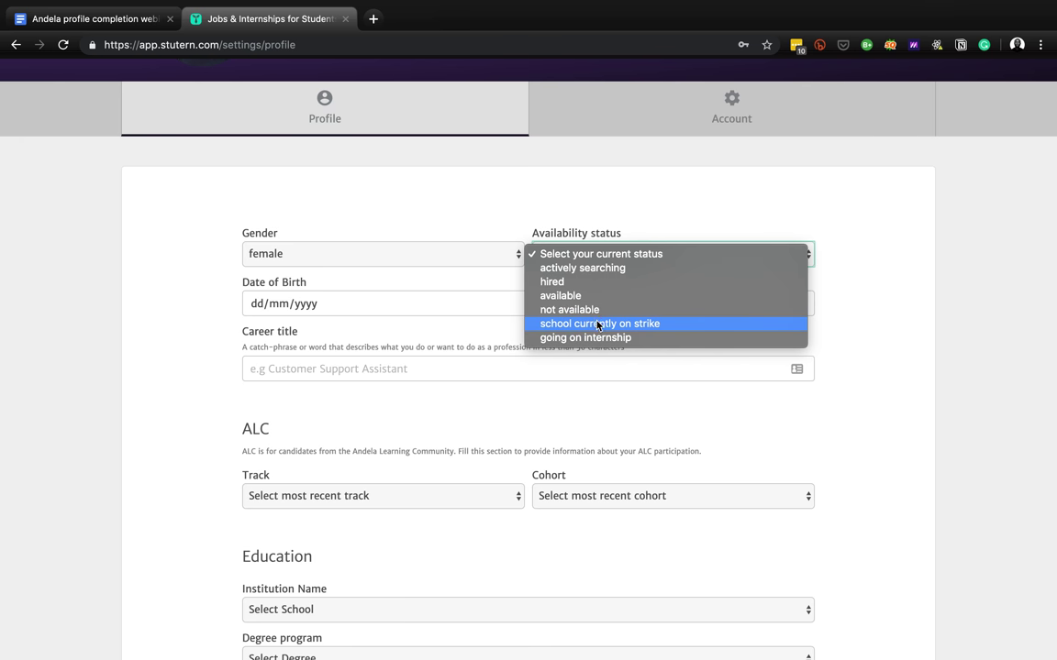
click(587, 255)
click(465, 304)
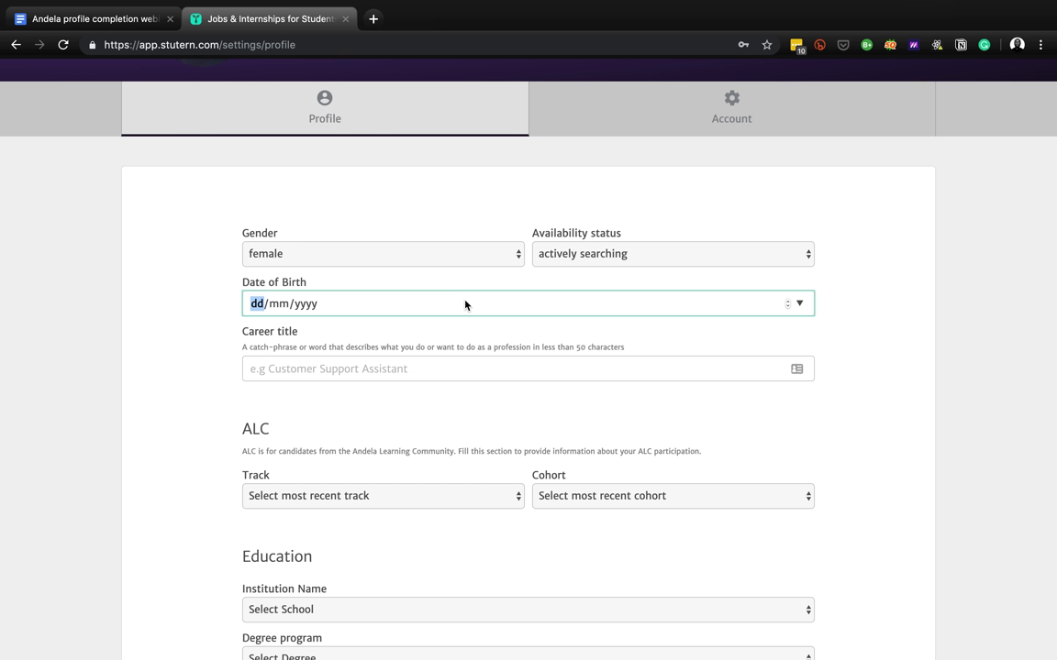
text(25/)
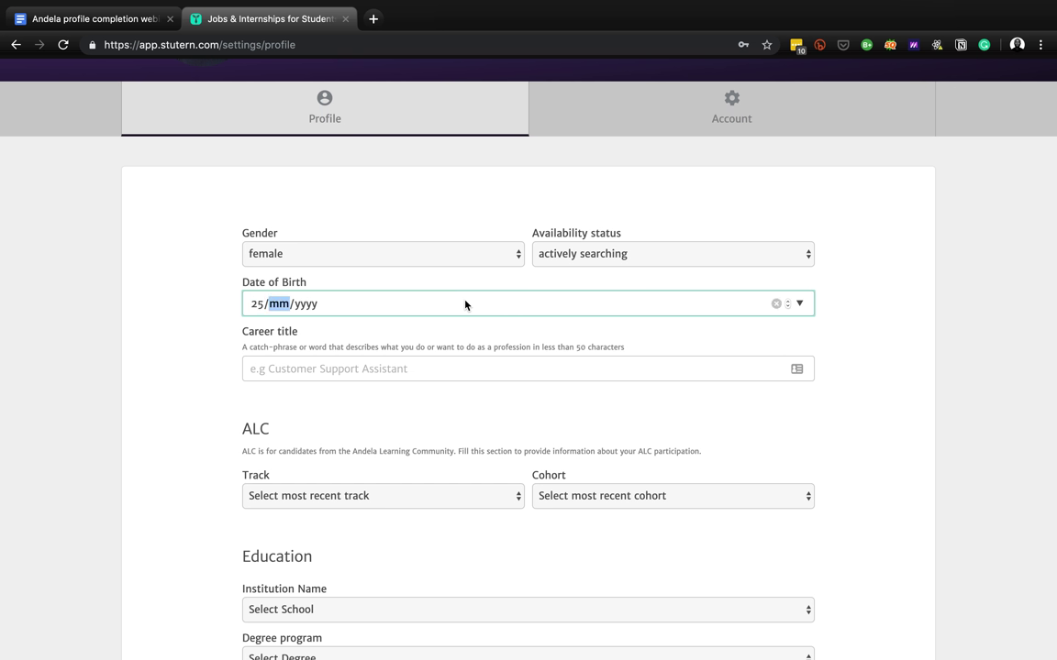
text(12/)
text(1)
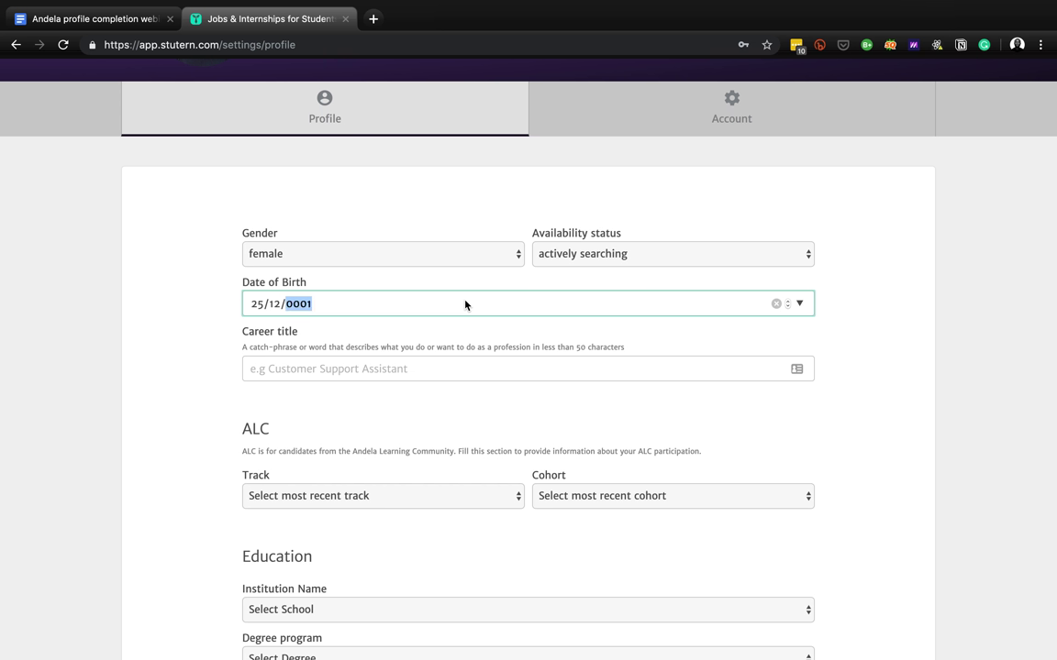
text(999)
Fill the career title with the saved suggestion Software Developer.
scroll(486, 372, down, 1)
click(431, 275)
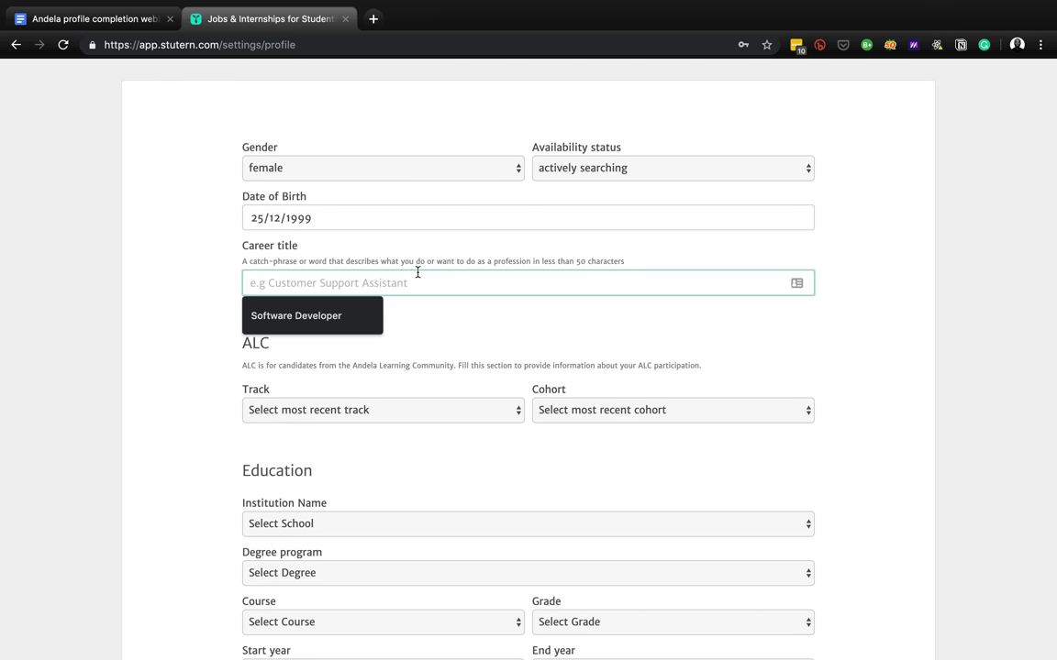
scroll(403, 266, up, 2)
scroll(384, 259, down, 2)
click(338, 261)
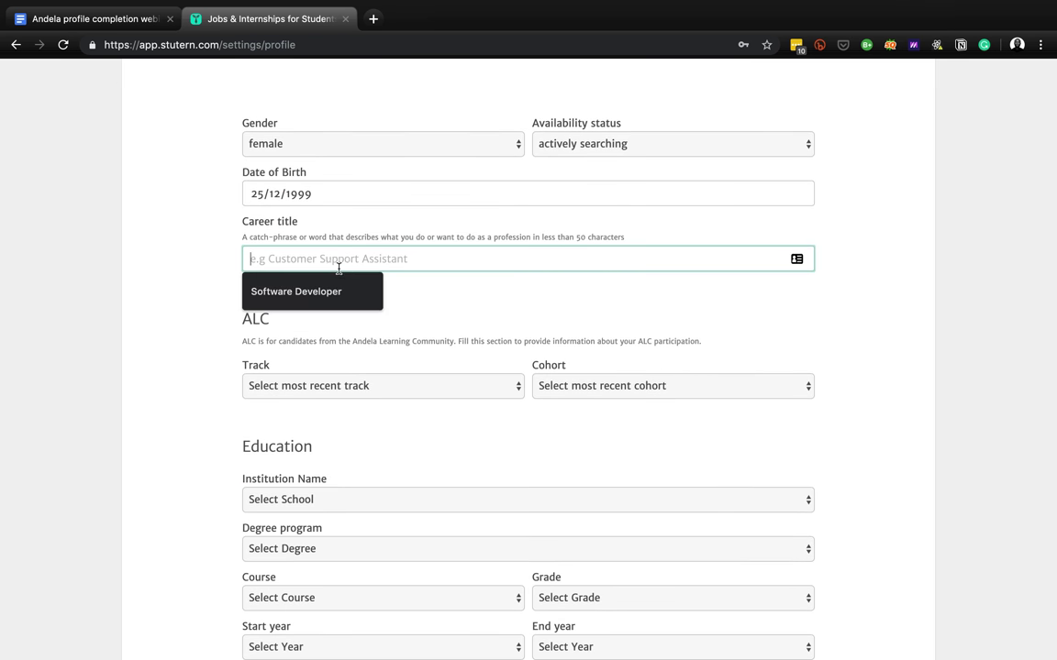
click(340, 290)
Choose Dev Ops as the ALC track and ALC 3.0 with Google as the cohort.
scroll(415, 351, down, 1)
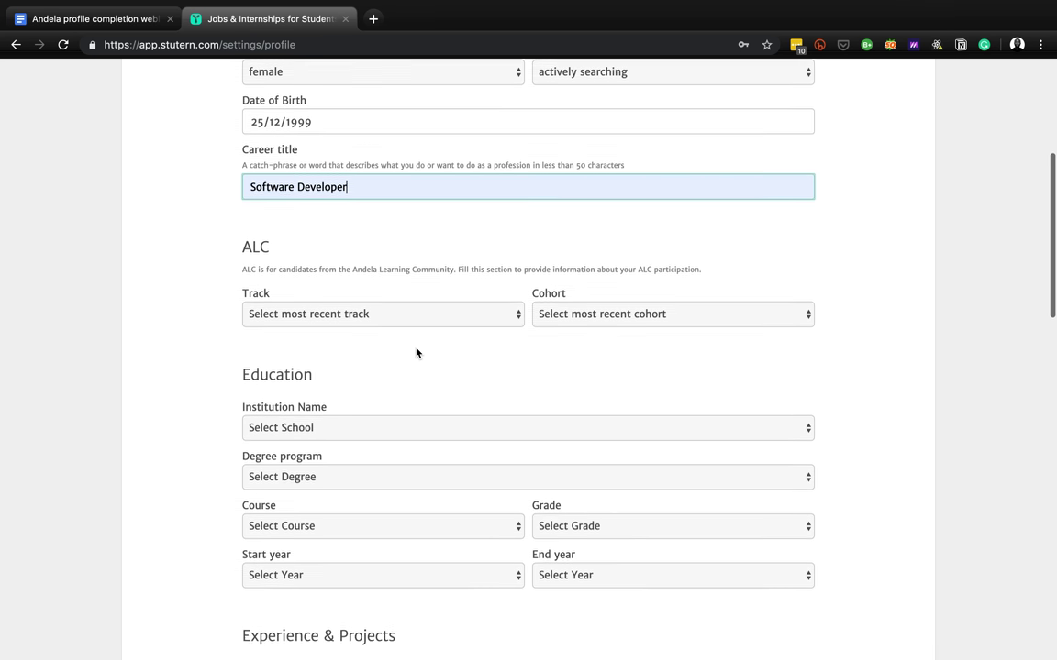
click(383, 303)
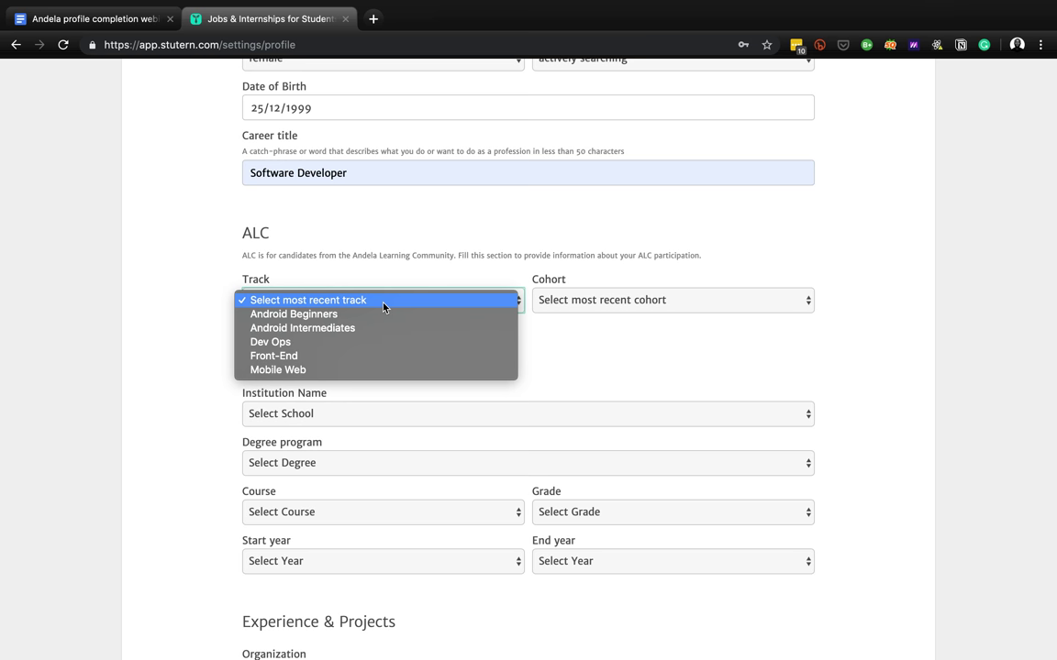
click(384, 342)
click(572, 306)
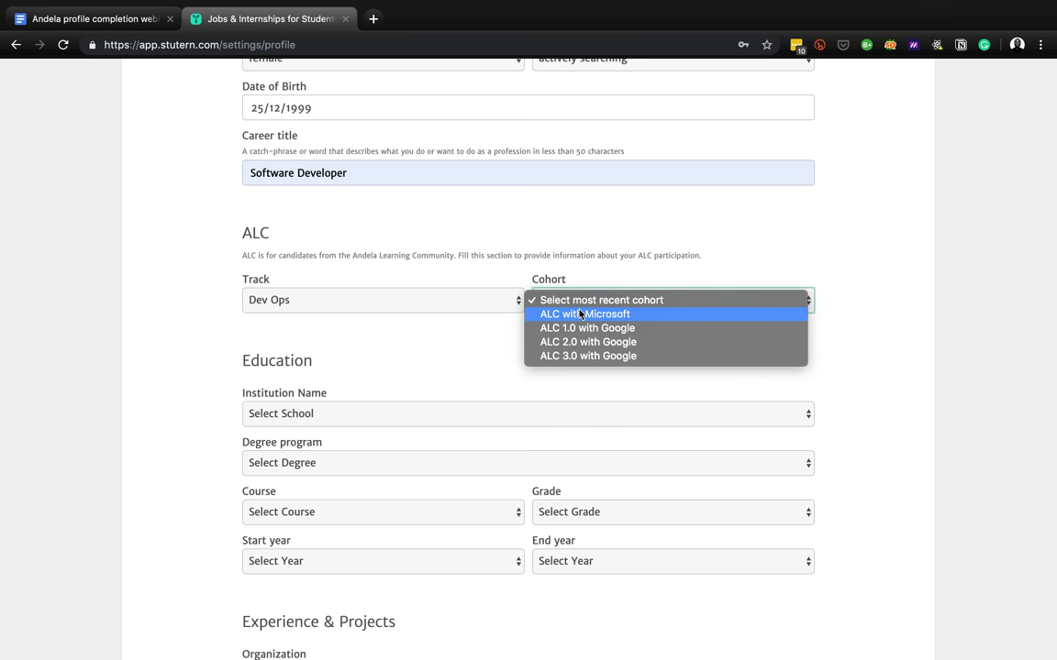
click(609, 356)
scroll(452, 395, down, 3)
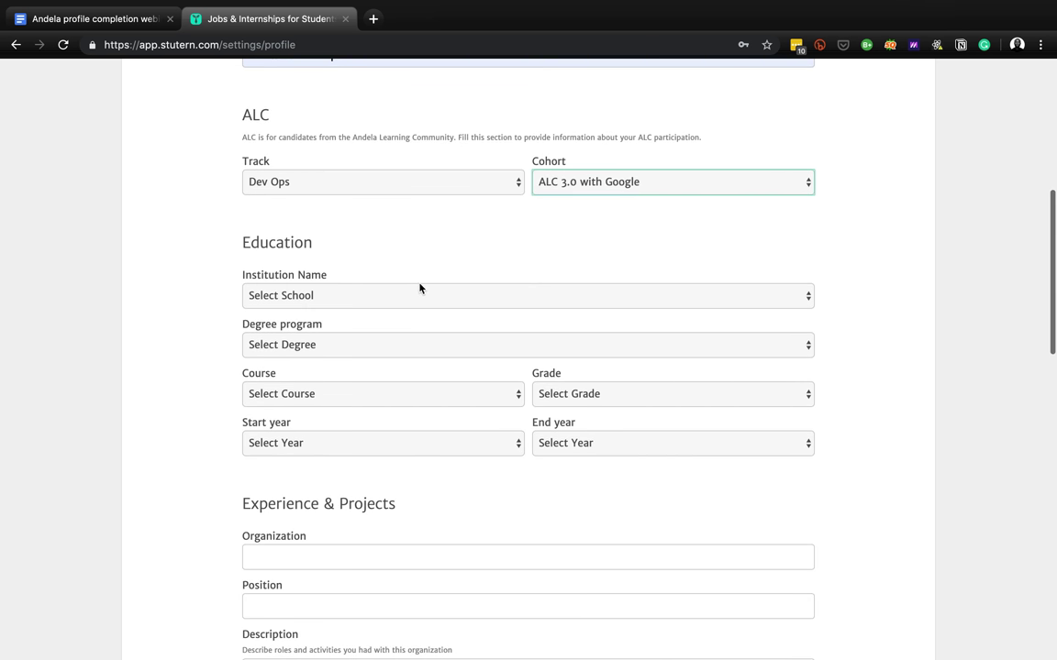
Set education to Obafemi Awolowo University, BSc. in Anatomy, grade 2nd Class Upper.
click(420, 298)
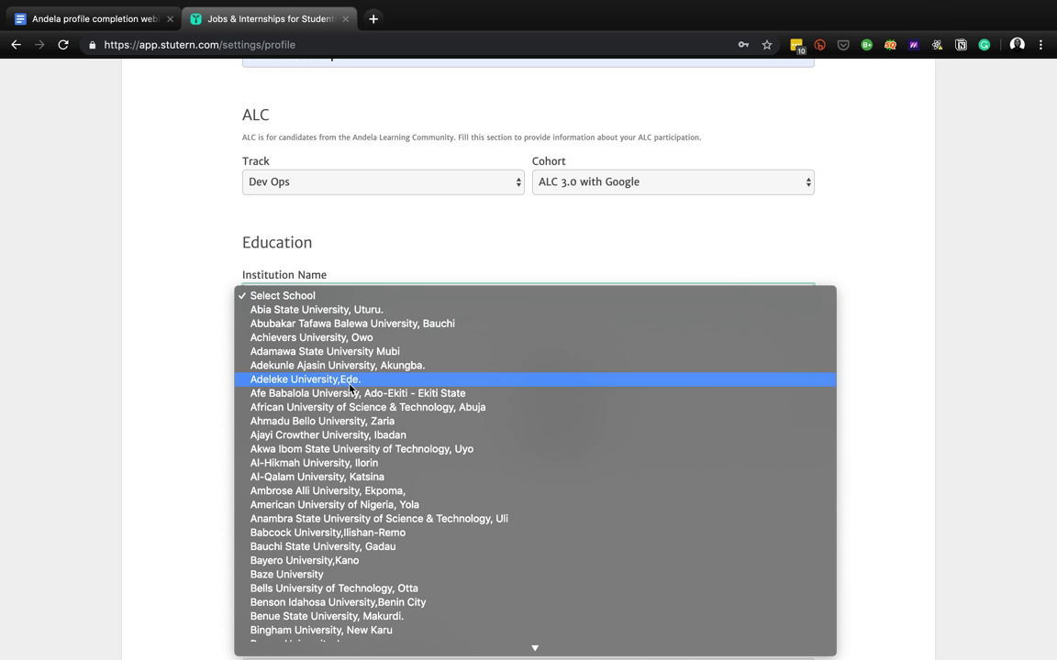
key(o)
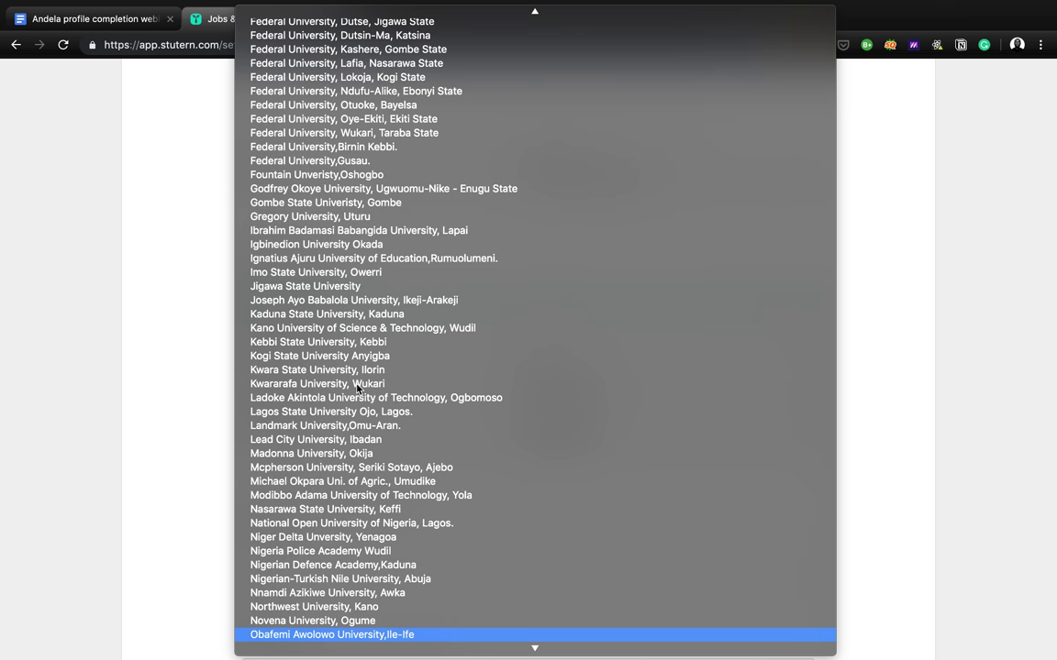
key(Return)
click(382, 347)
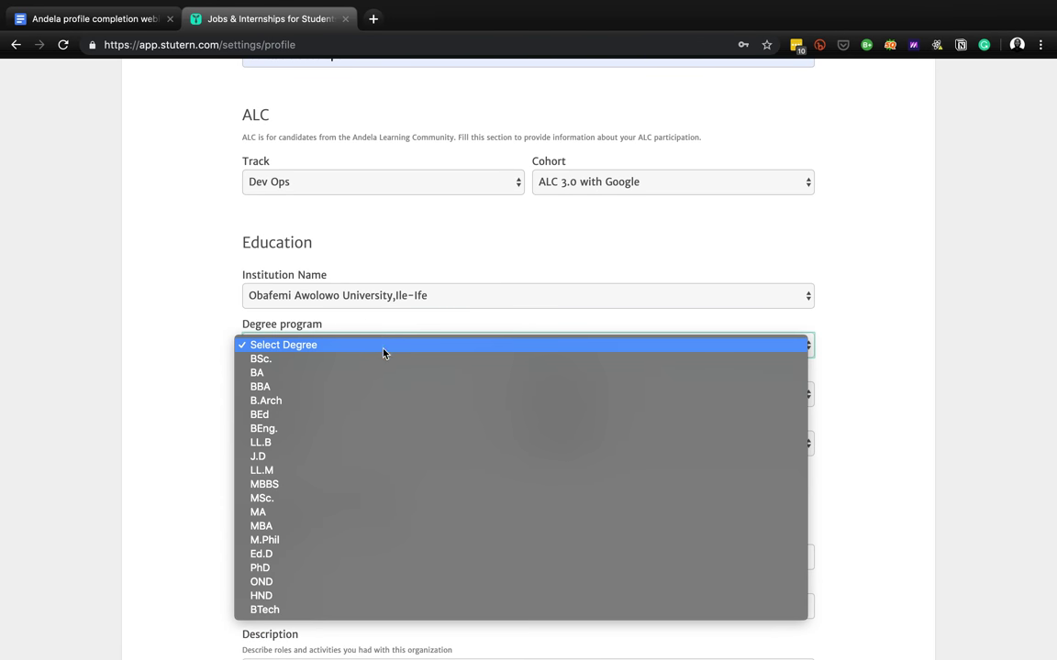
click(383, 360)
click(413, 394)
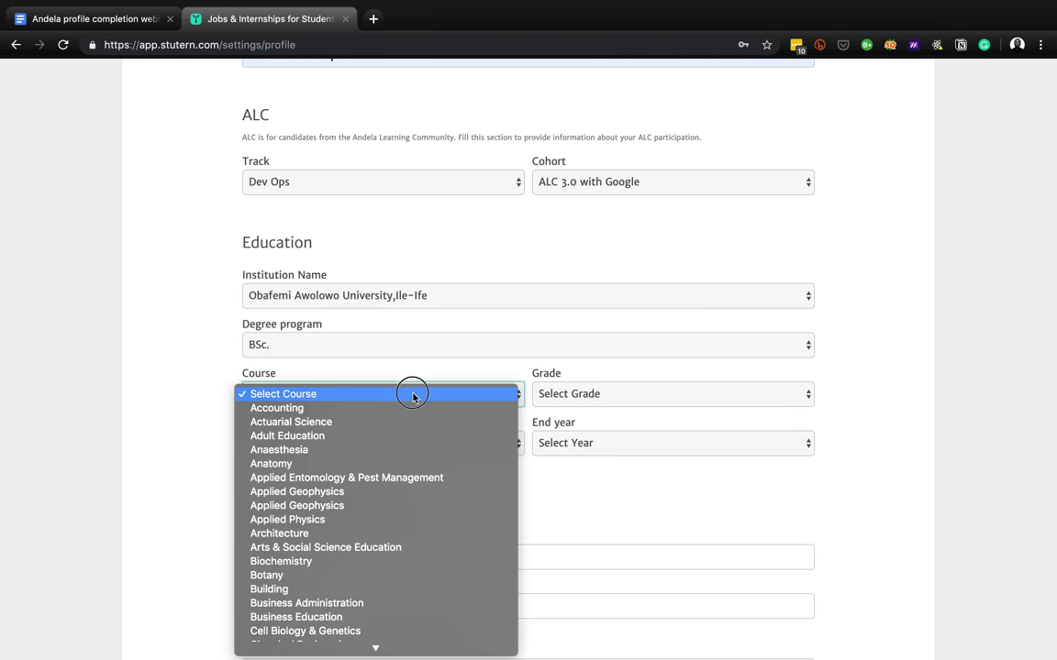
click(375, 464)
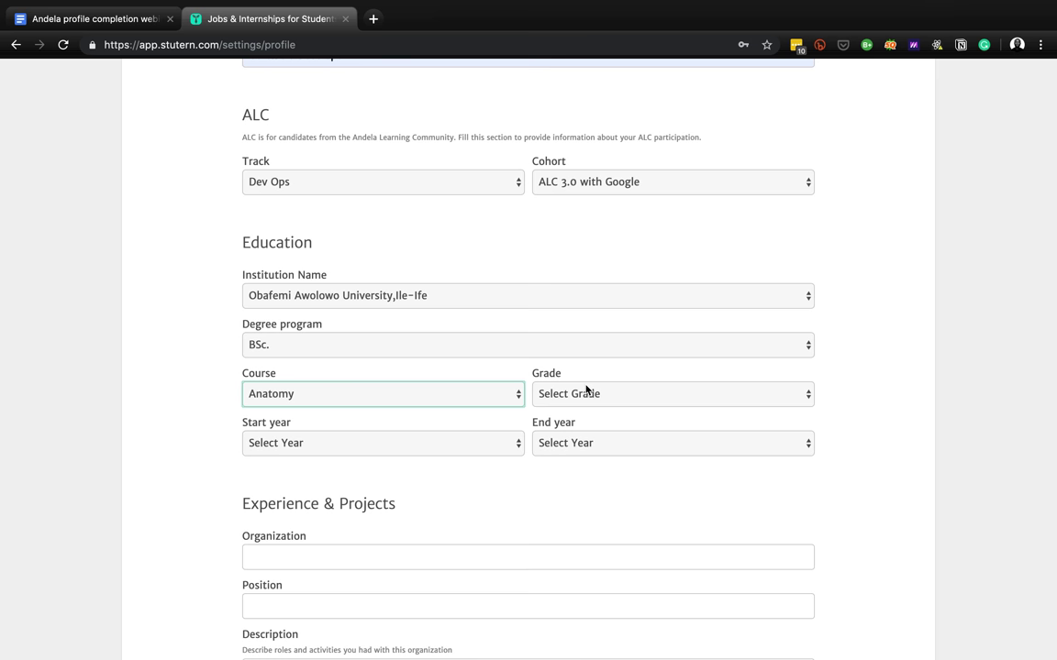
click(586, 389)
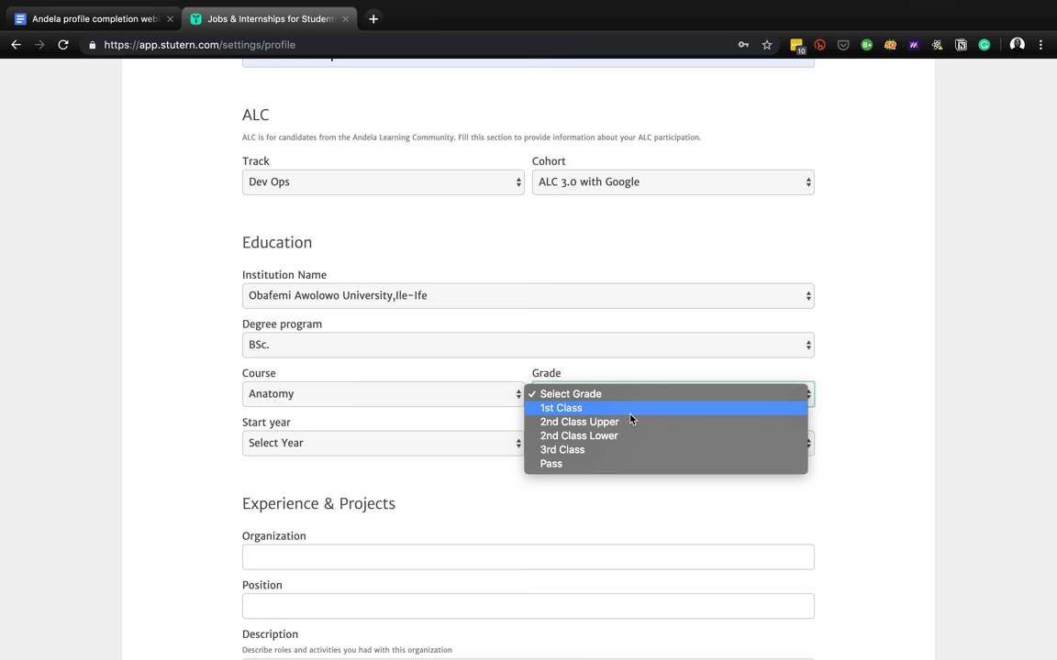
click(633, 429)
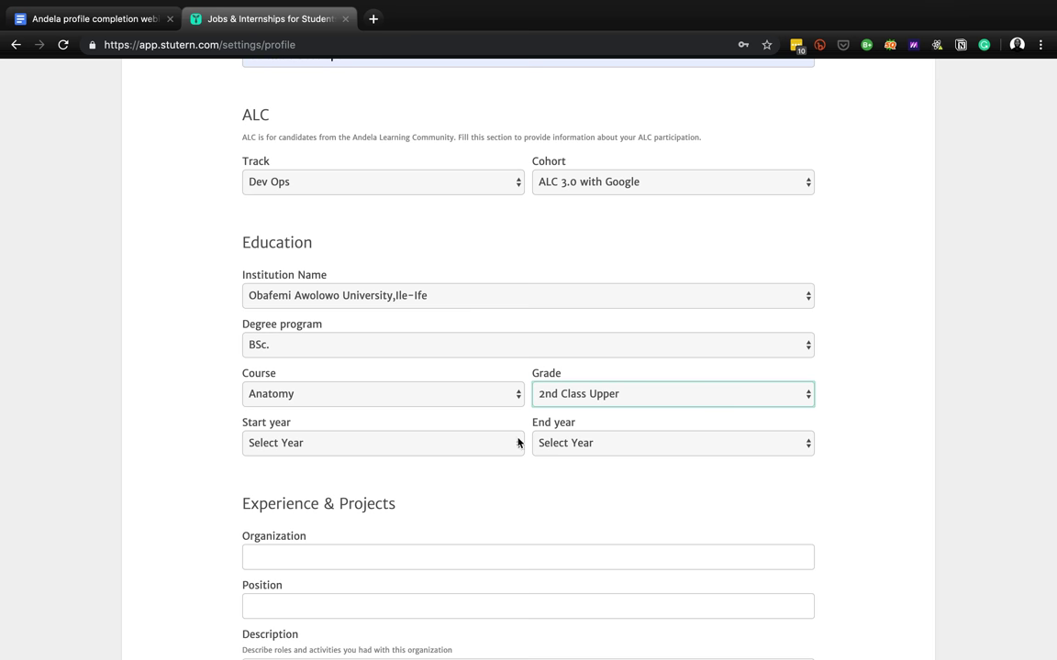
Set the education start year to 2002 and end year to 2006.
click(432, 444)
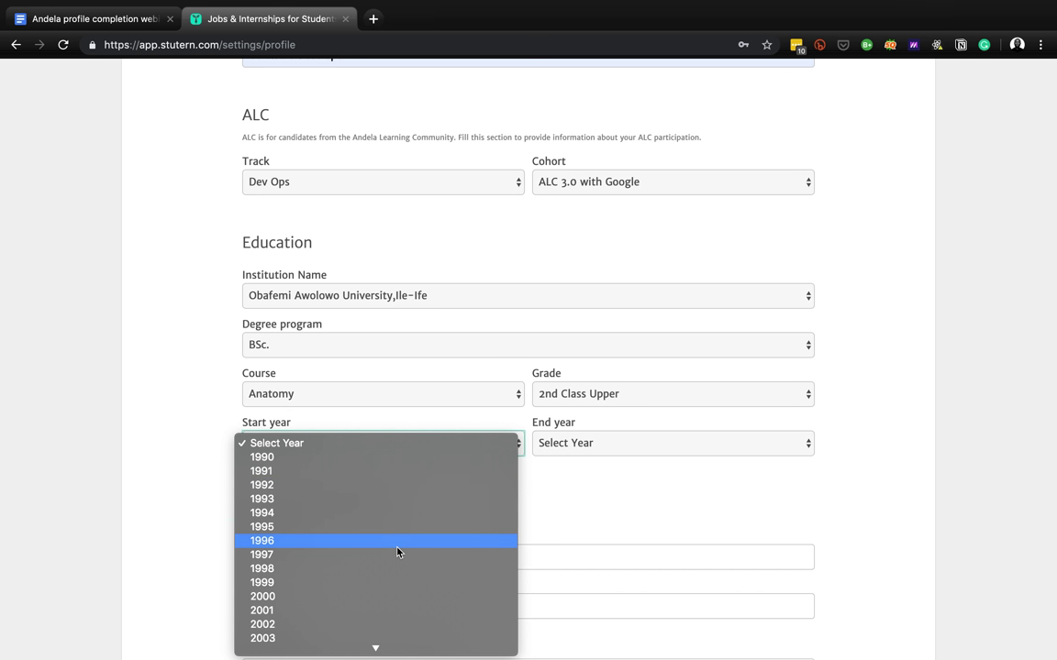
scroll(399, 554, down, 2)
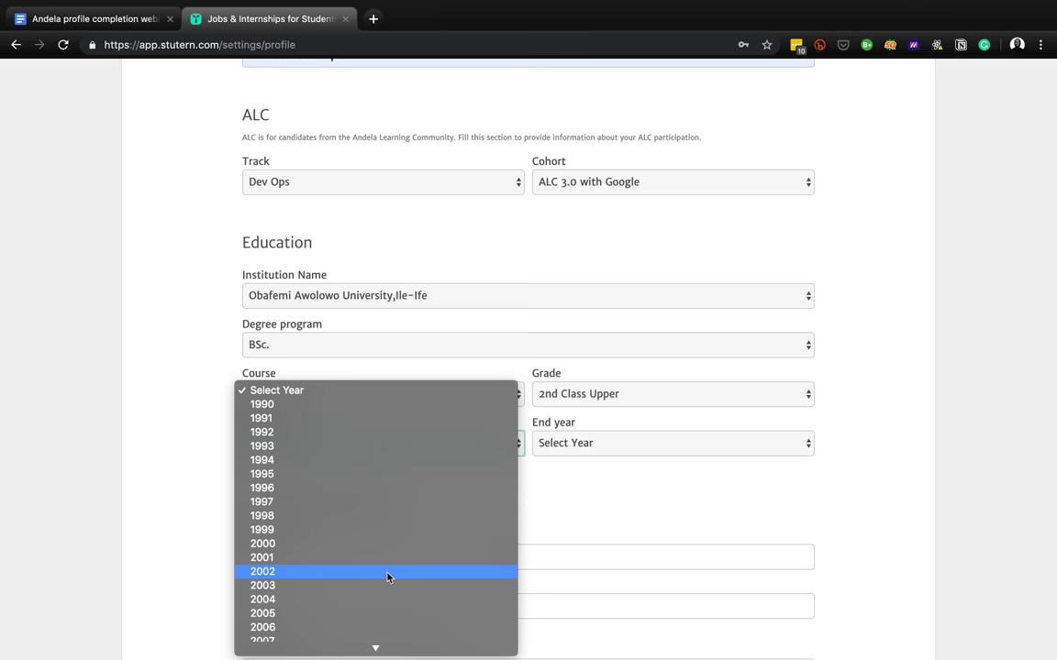
click(387, 576)
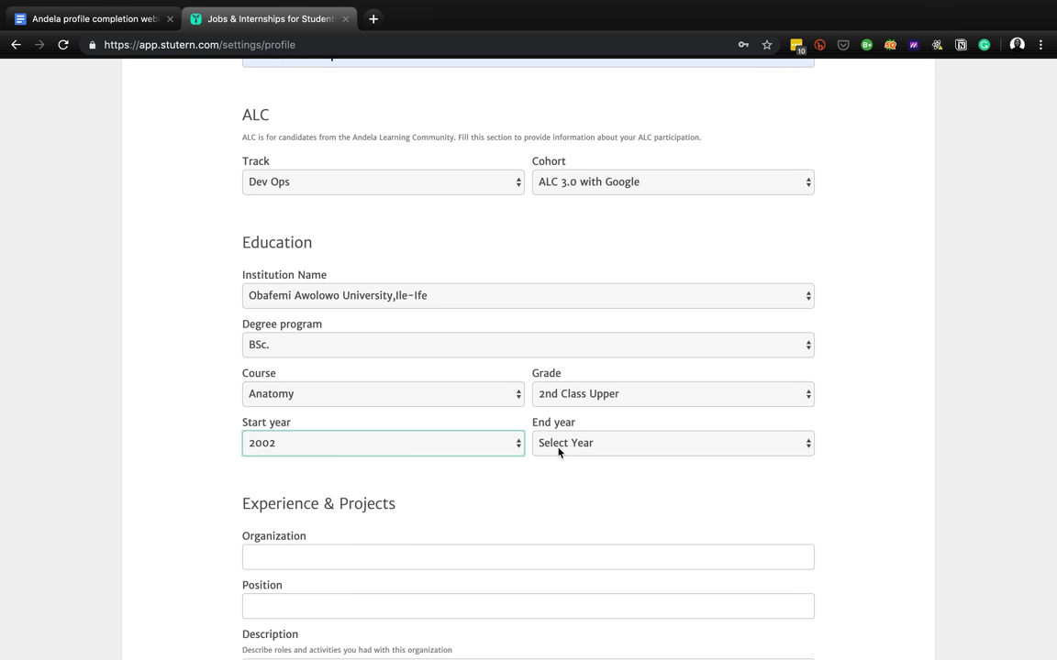
click(569, 447)
scroll(566, 545, down, 3)
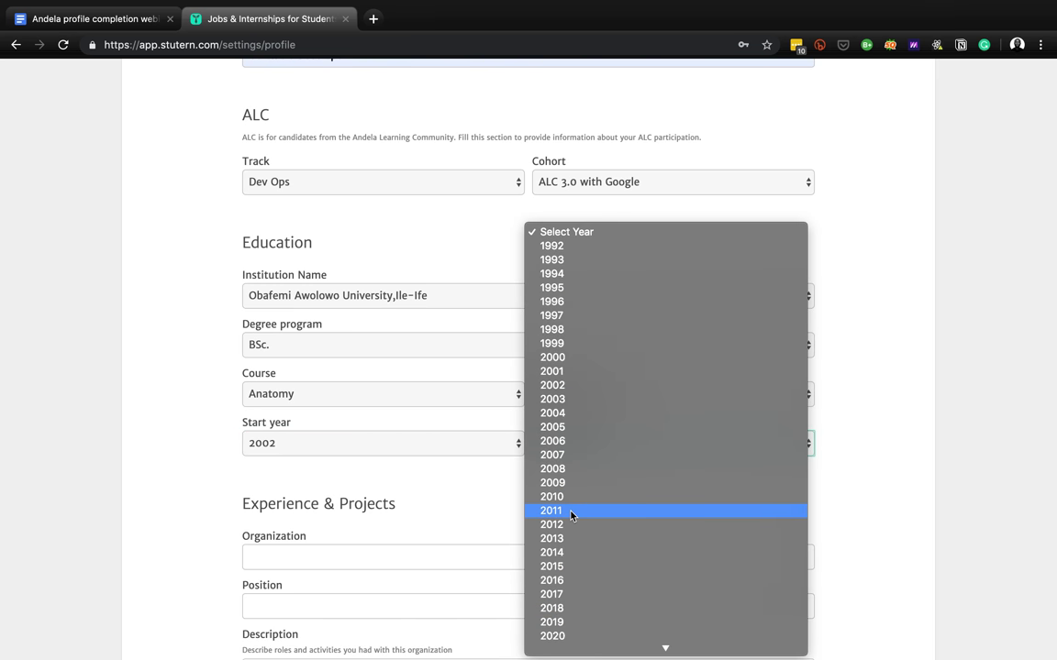
click(565, 441)
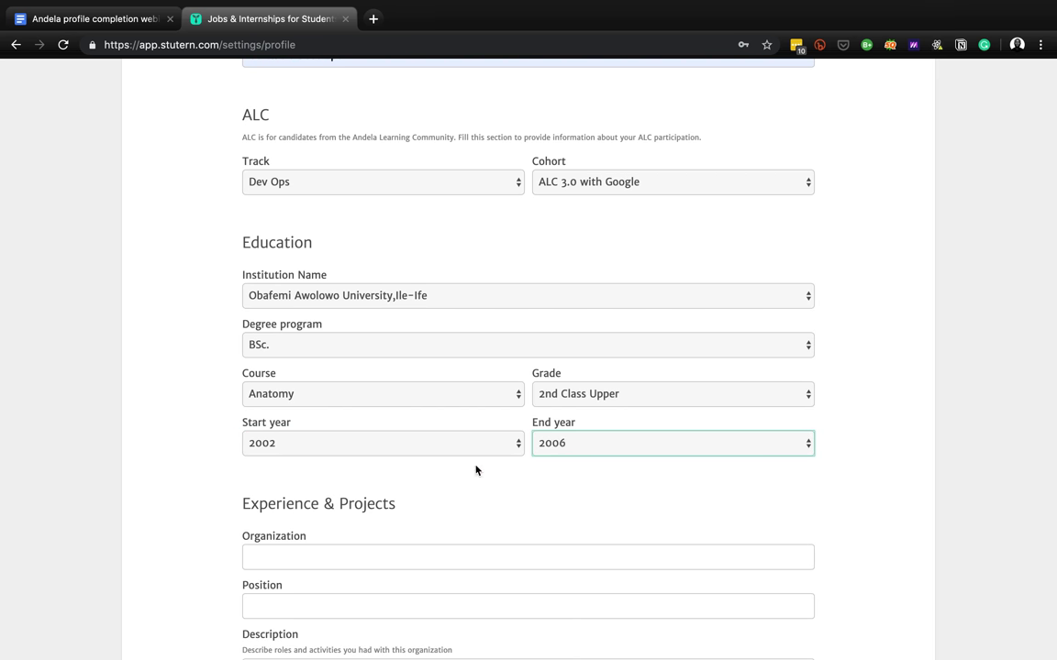
scroll(475, 470, down, 3)
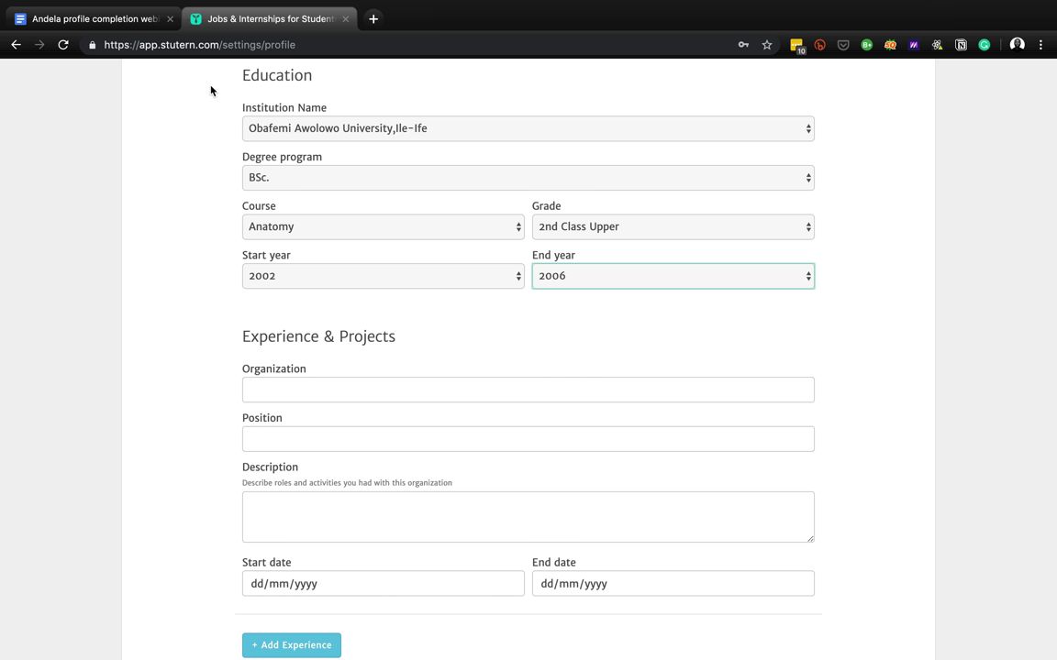
click(122, 20)
Copy the guide's example organization "Sam's Official Site" into Stutern's Organization field.
scroll(384, 294, down, 5)
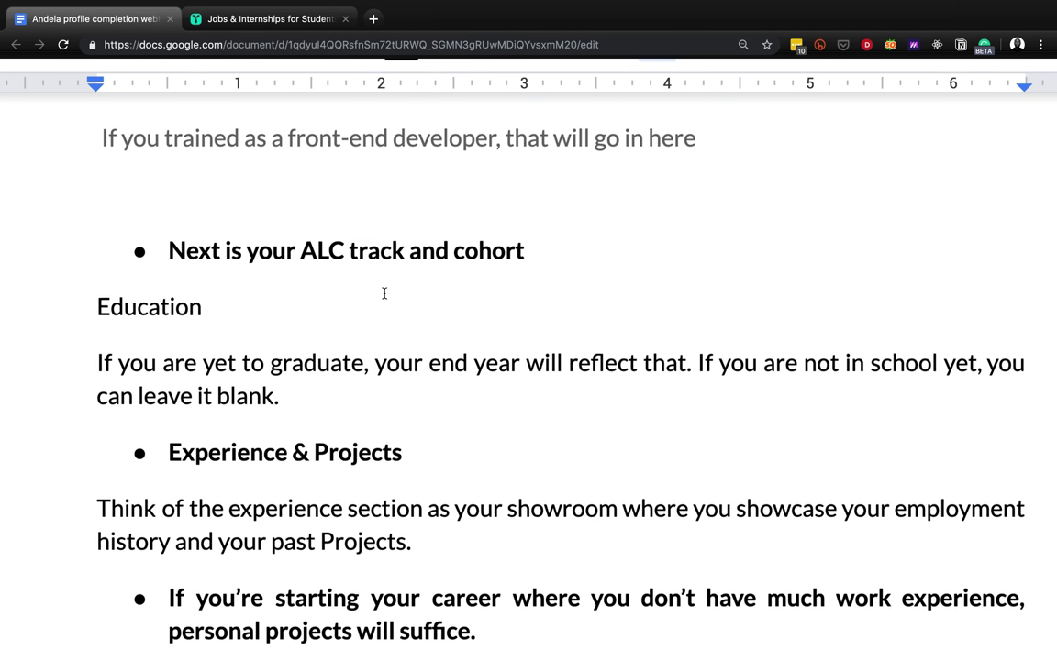
scroll(344, 377, down, 2)
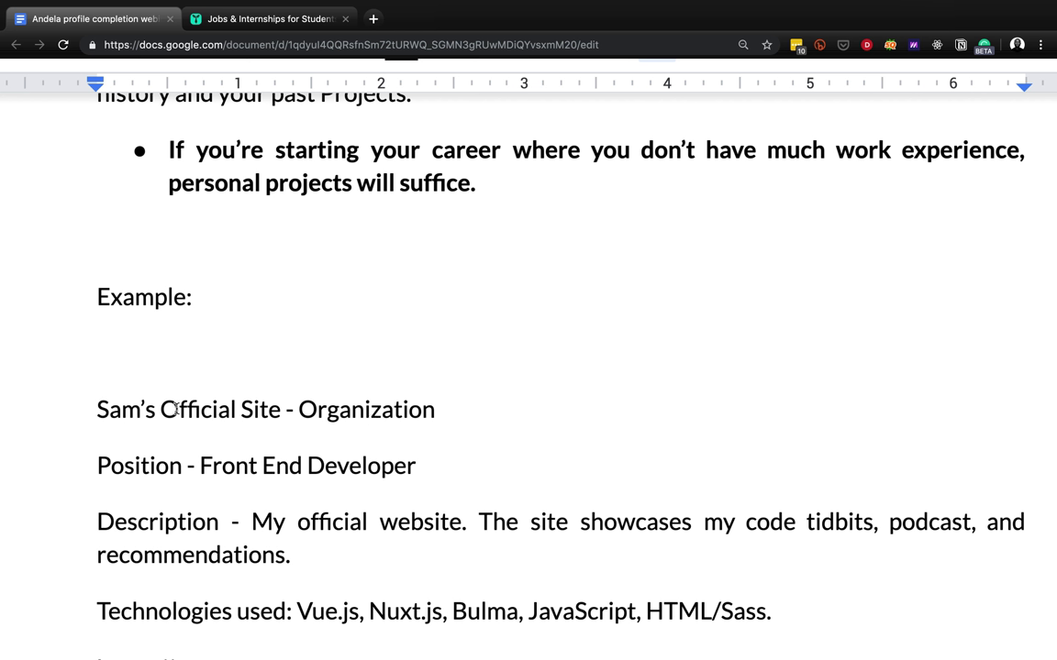
drag(282, 410, 103, 413)
key(super+c)
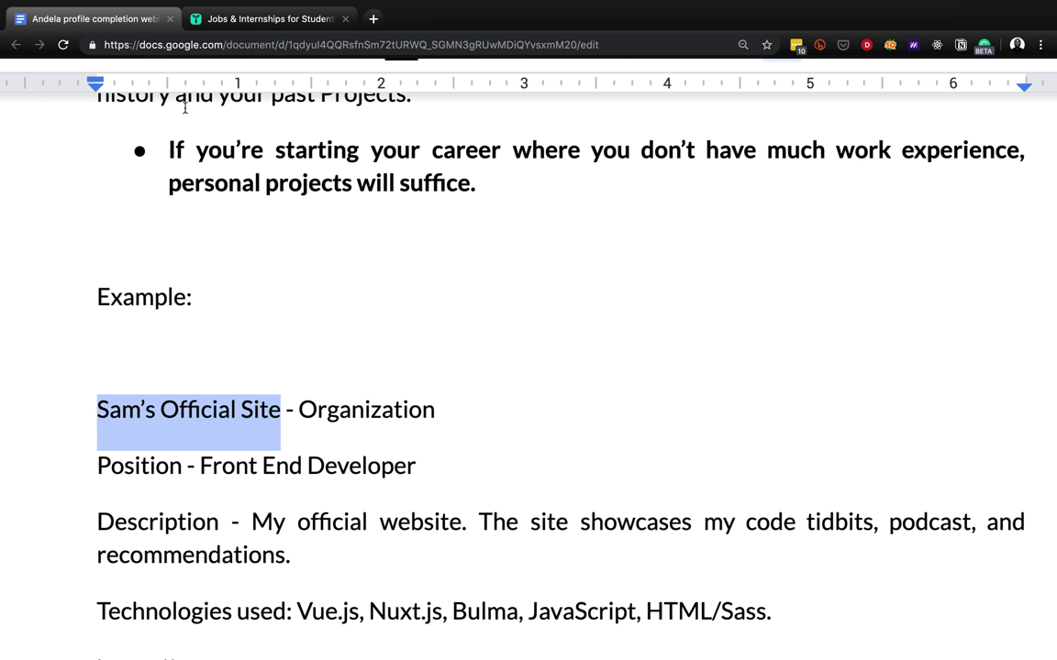
click(229, 20)
click(329, 397)
Enter OAU Code Lab as the experience Organization.
key(super+v)
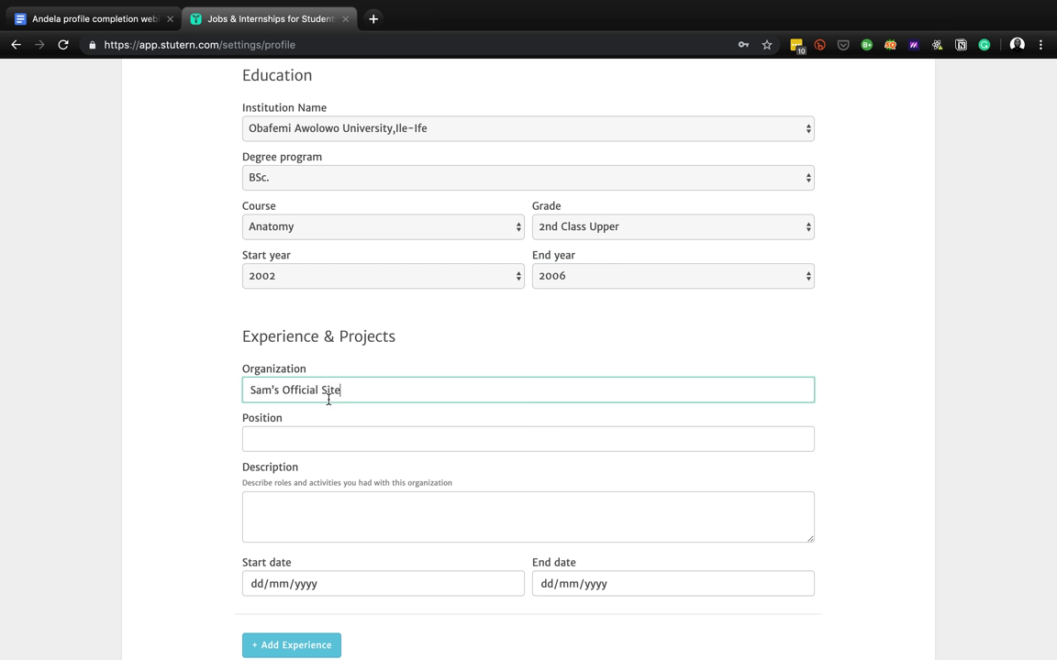
triple_click(289, 393)
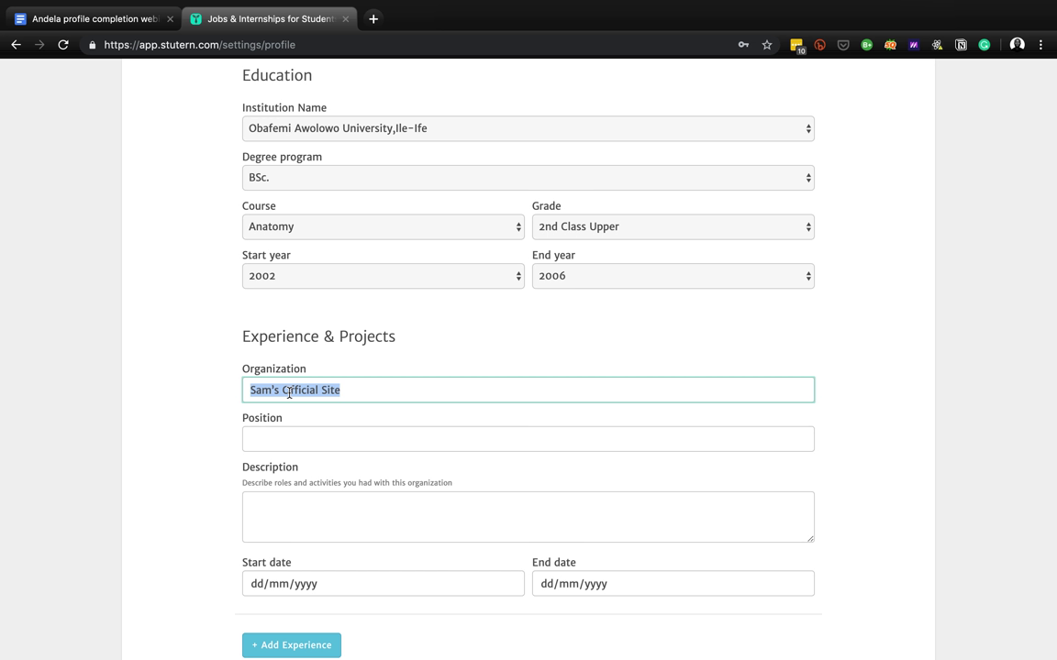
text(D)
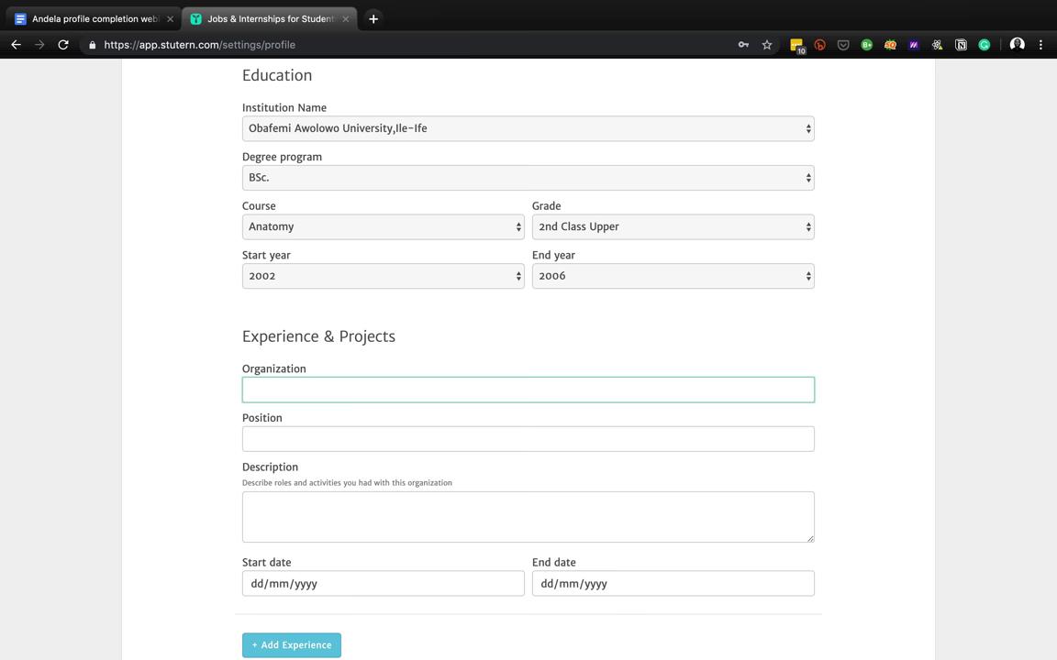
scroll(528, 367, down, 8)
scroll(529, 367, down, 2)
scroll(528, 367, up, 8)
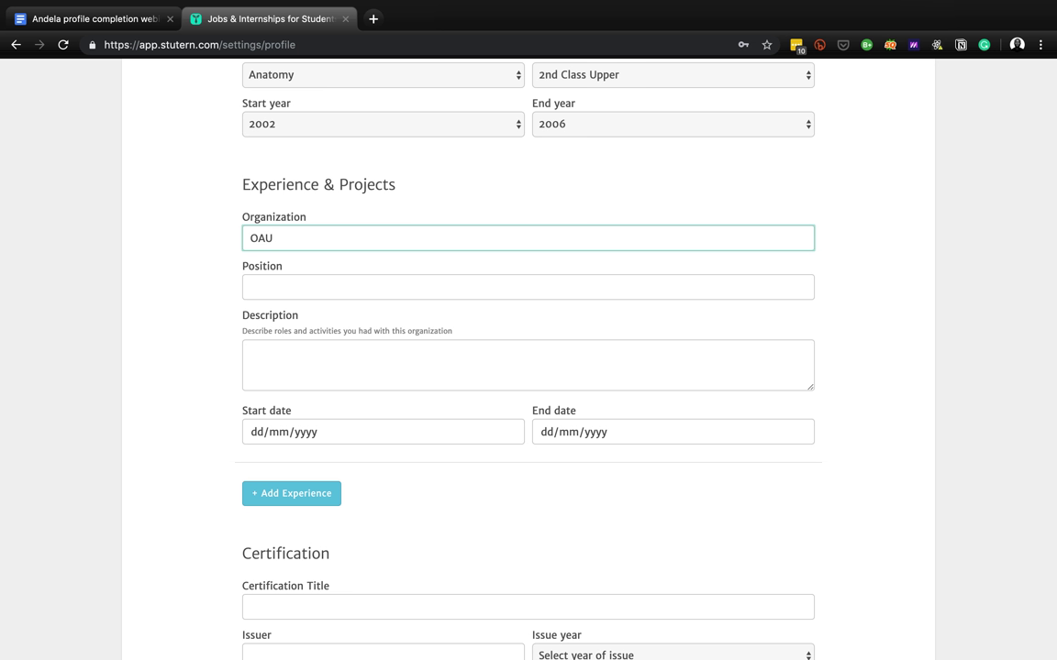
text(Code)
key(BackSpace)
key(BackSpace)
Fill Position with Front End Developer copied from the guide.
click(275, 289)
click(135, 26)
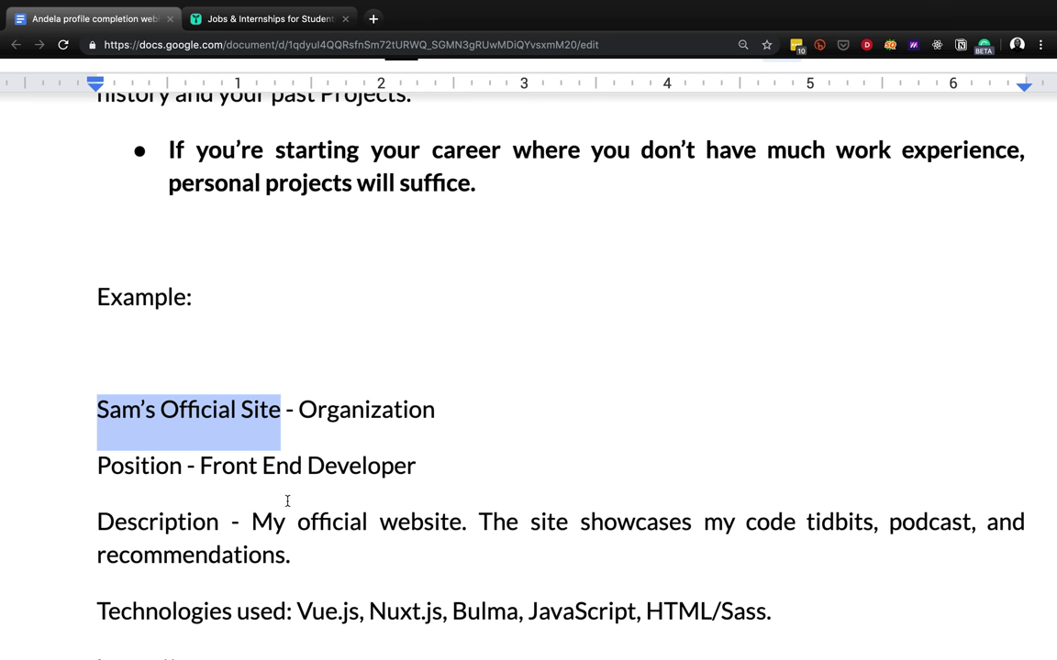
drag(216, 467, 427, 463)
key(ctrl+c)
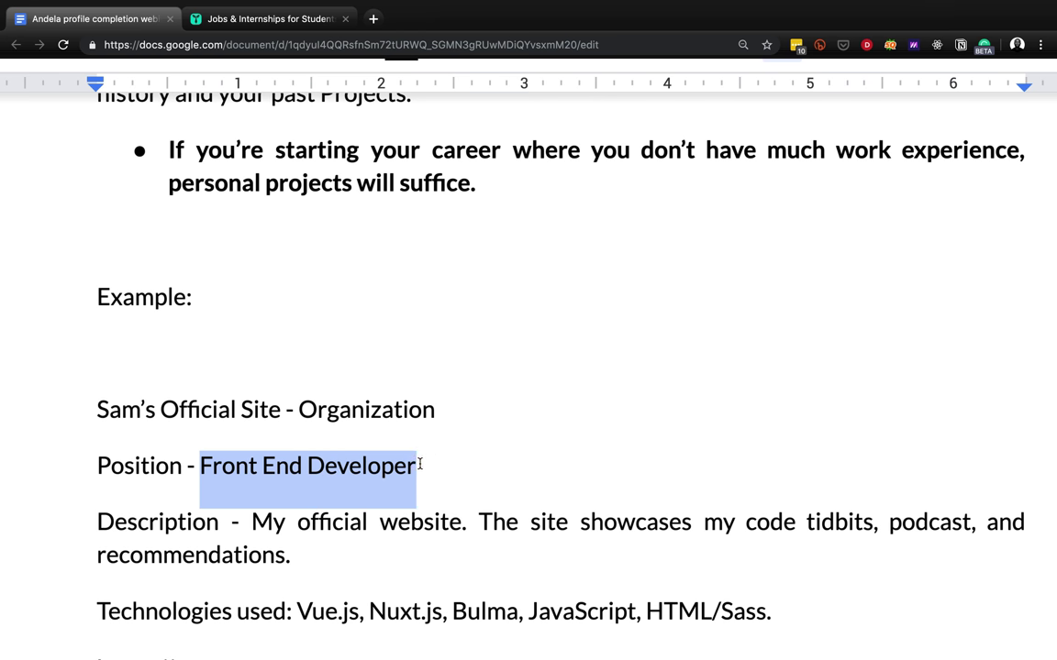
click(281, 16)
key(ctrl+v)
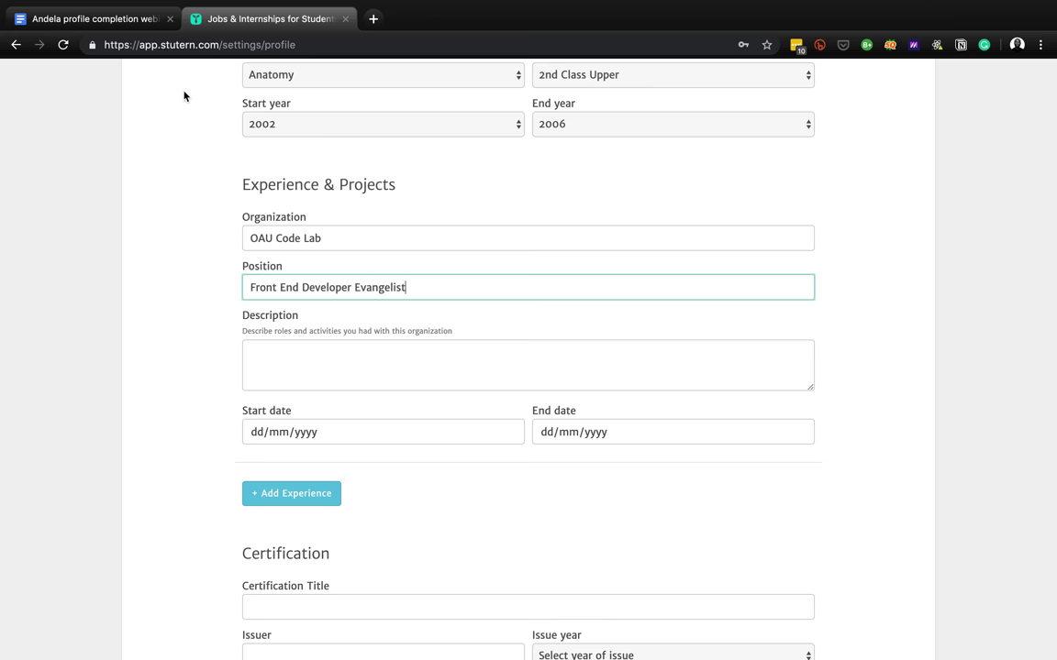
Copy the guide's sample website description and technologies line into Description.
click(91, 18)
scroll(331, 367, down, 2)
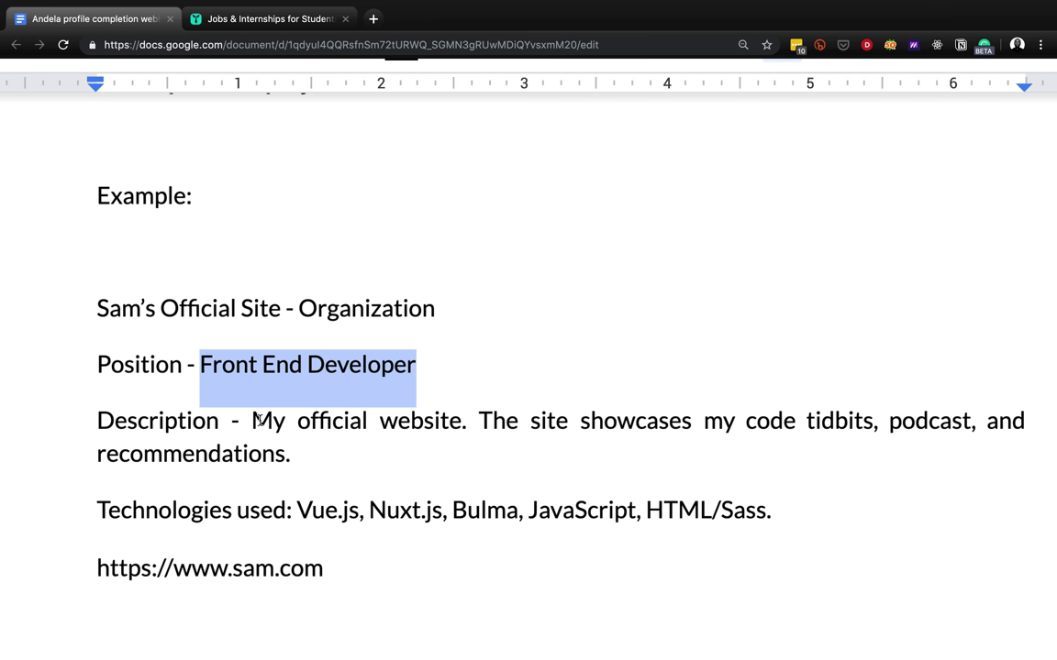
drag(255, 420, 298, 453)
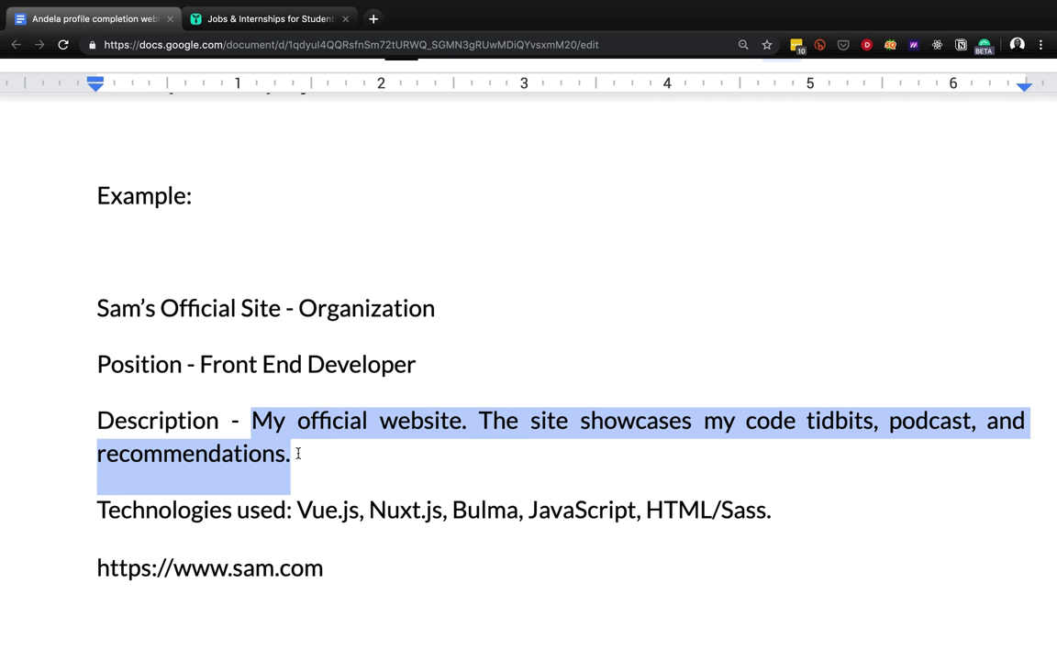
key(shift+Down)
key(shift+Down)
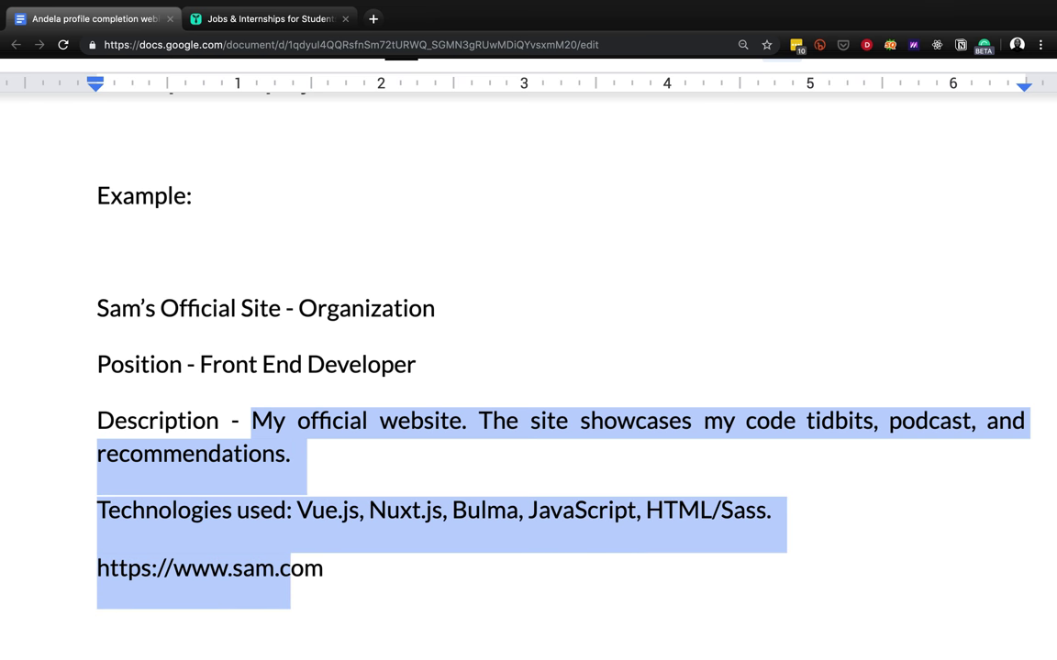
key(shift+Up)
key(shift+End)
key(super+c)
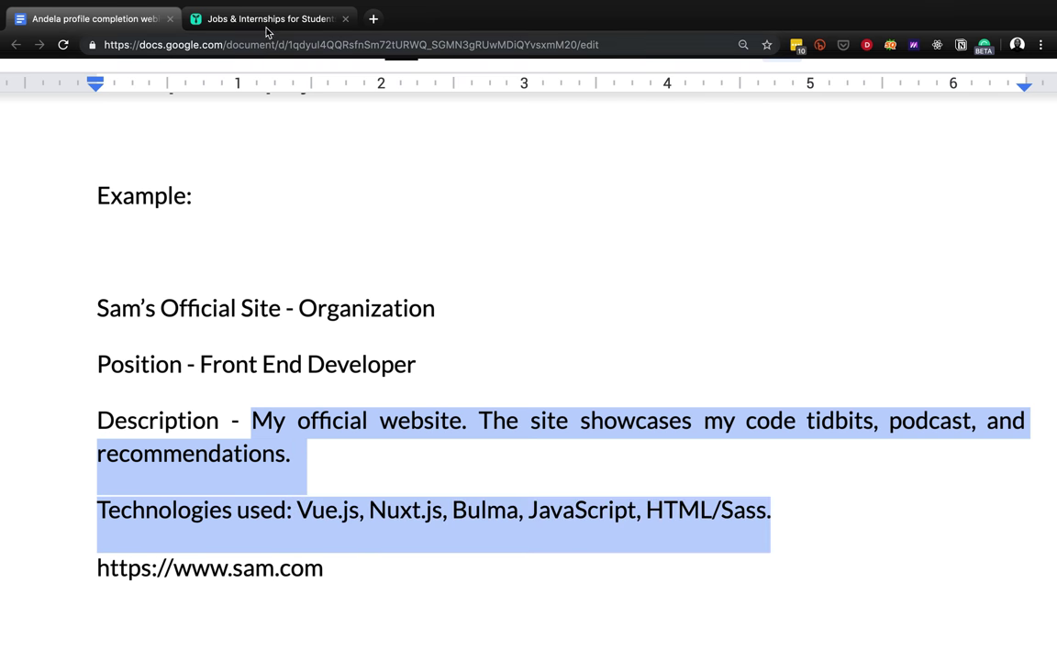
click(268, 20)
click(290, 368)
key(super+v)
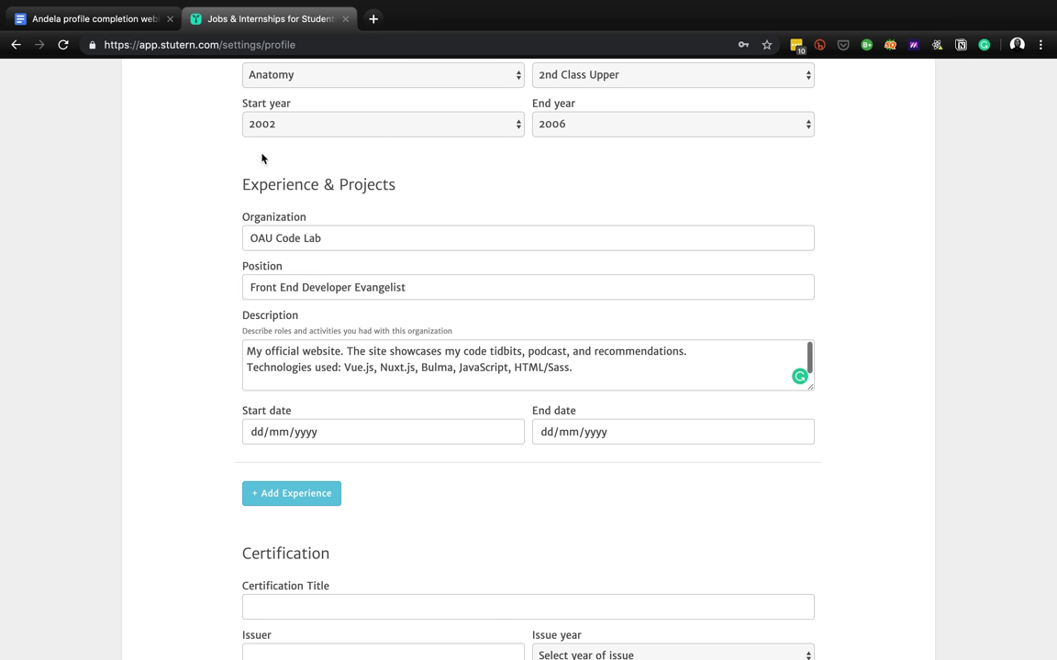
click(130, 29)
click(294, 563)
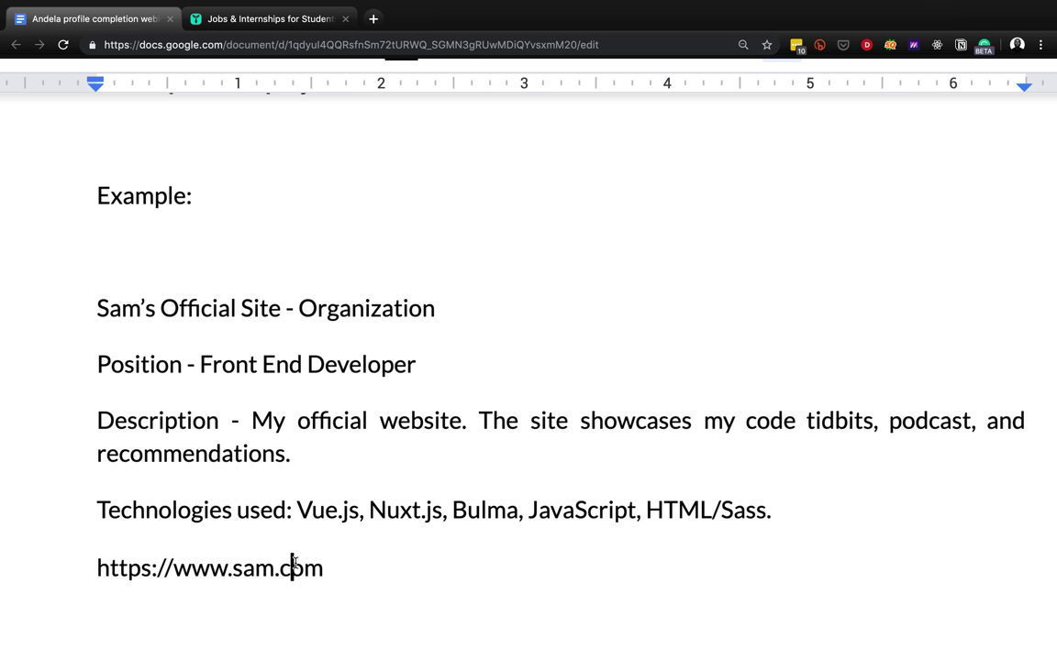
triple_click(295, 563)
key(ctrl+c)
click(241, 17)
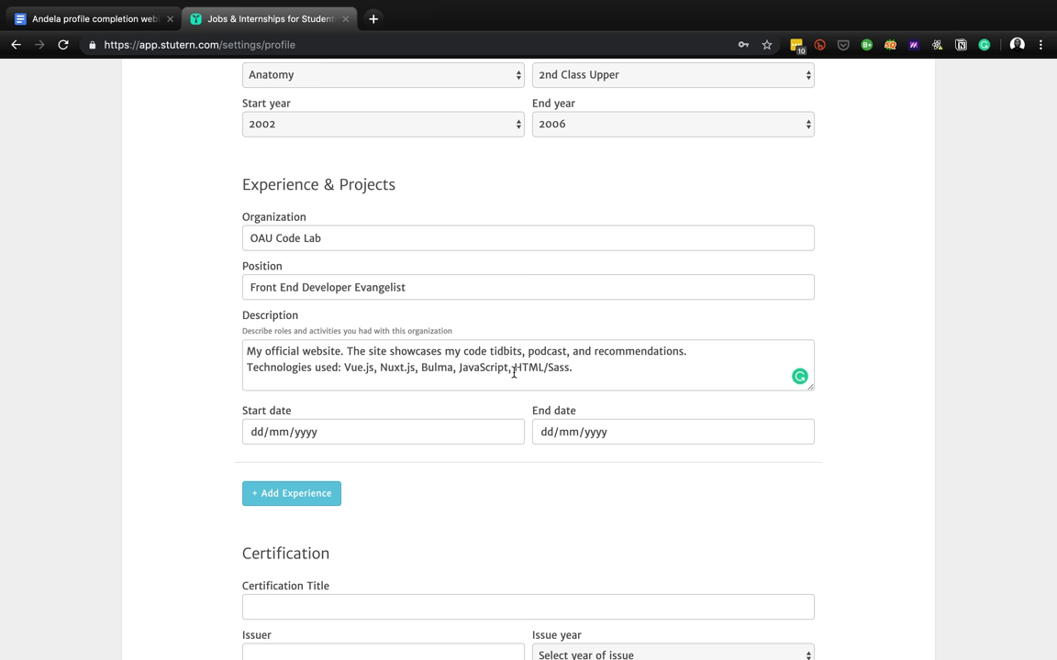
key(BackSpace)
key(ctrl+v)
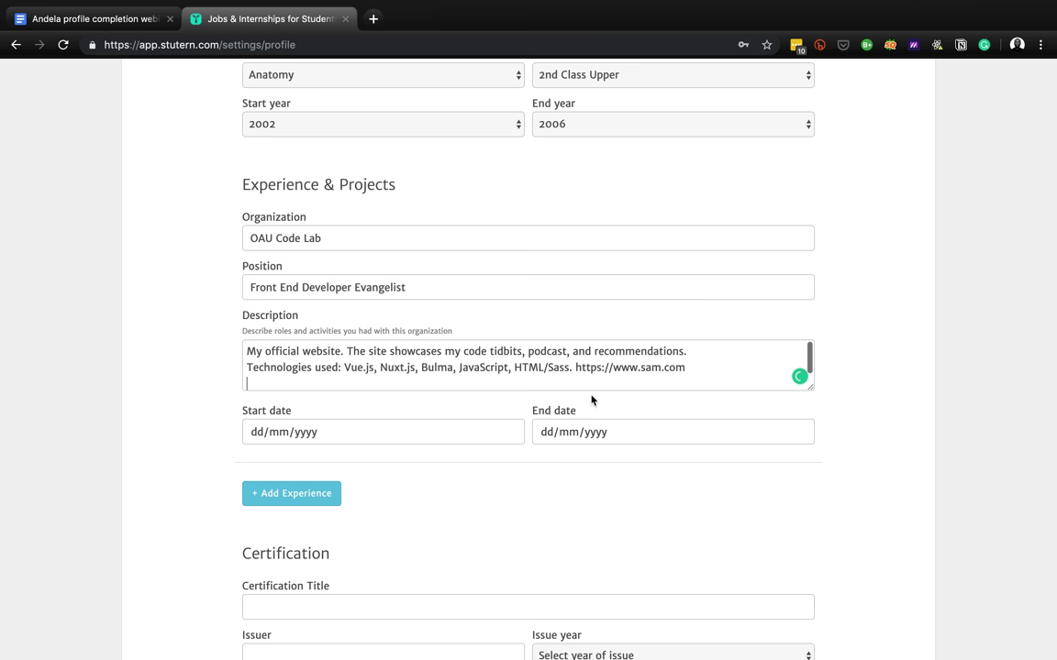
key(super+Left)
key(BackSpace)
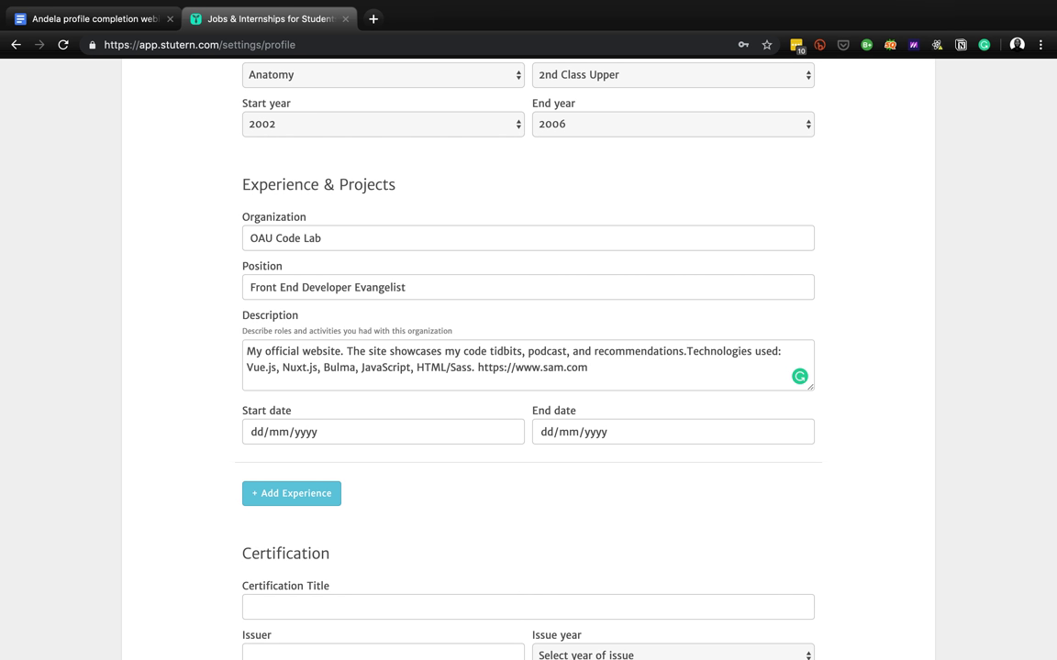
scroll(766, 420, down, 3)
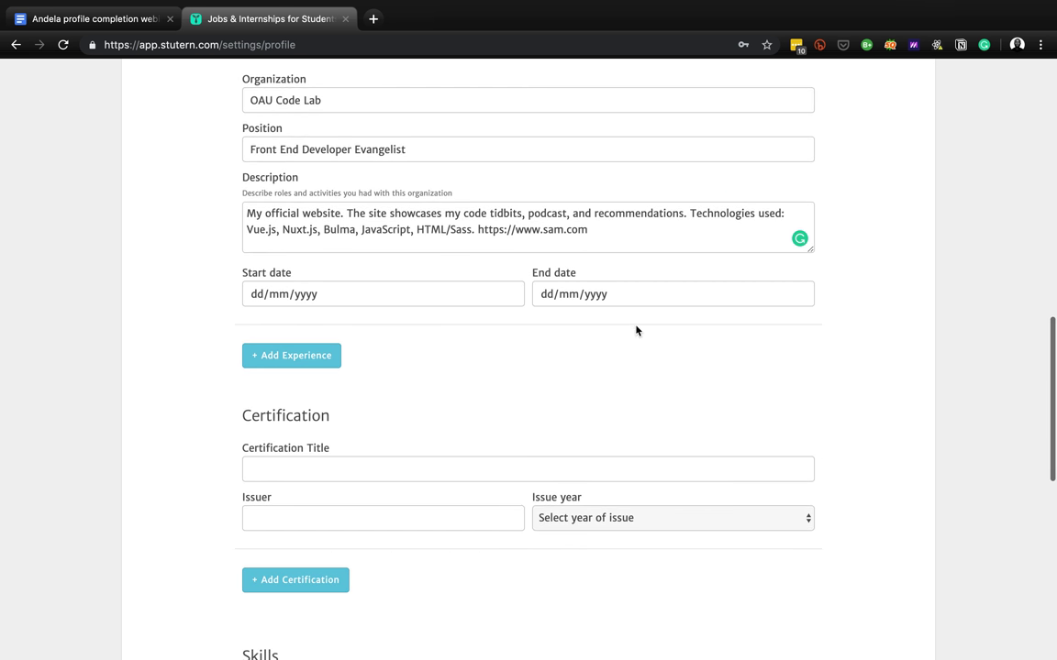
Open the experience Start date calendar and browse its month and year chooser.
click(432, 293)
click(509, 294)
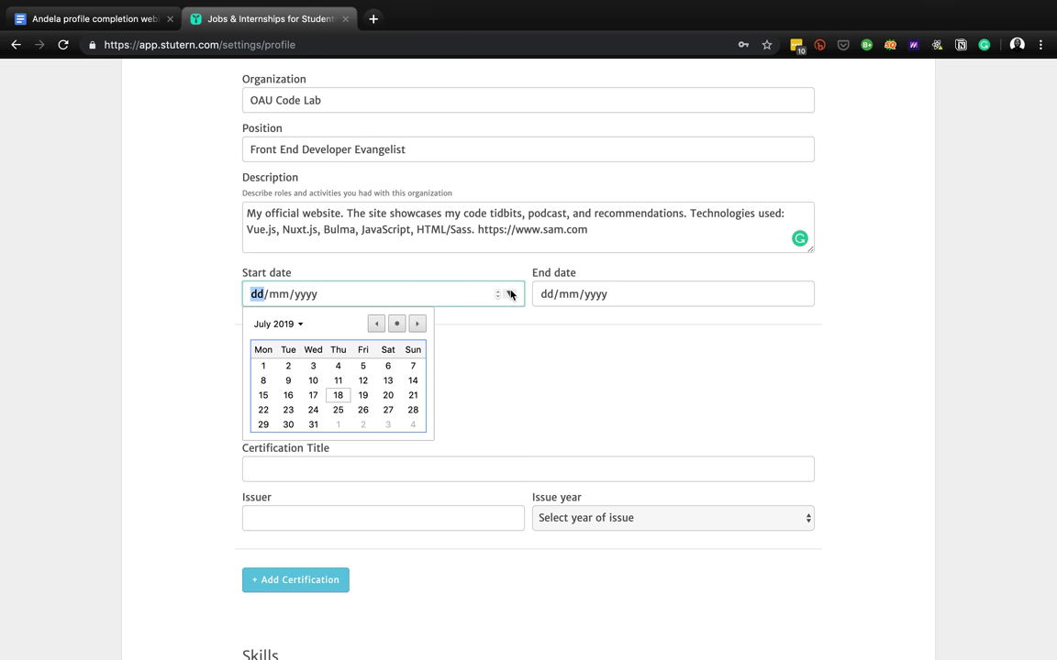
click(300, 326)
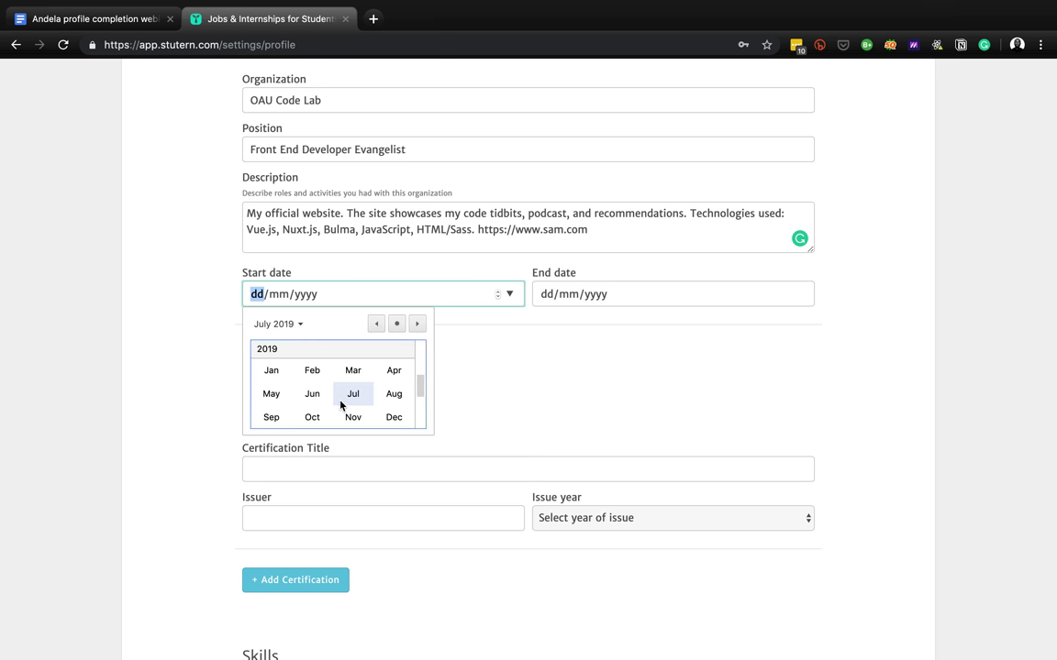
click(270, 330)
click(293, 326)
click(376, 325)
click(376, 325)
click(294, 324)
scroll(339, 368, up, 5)
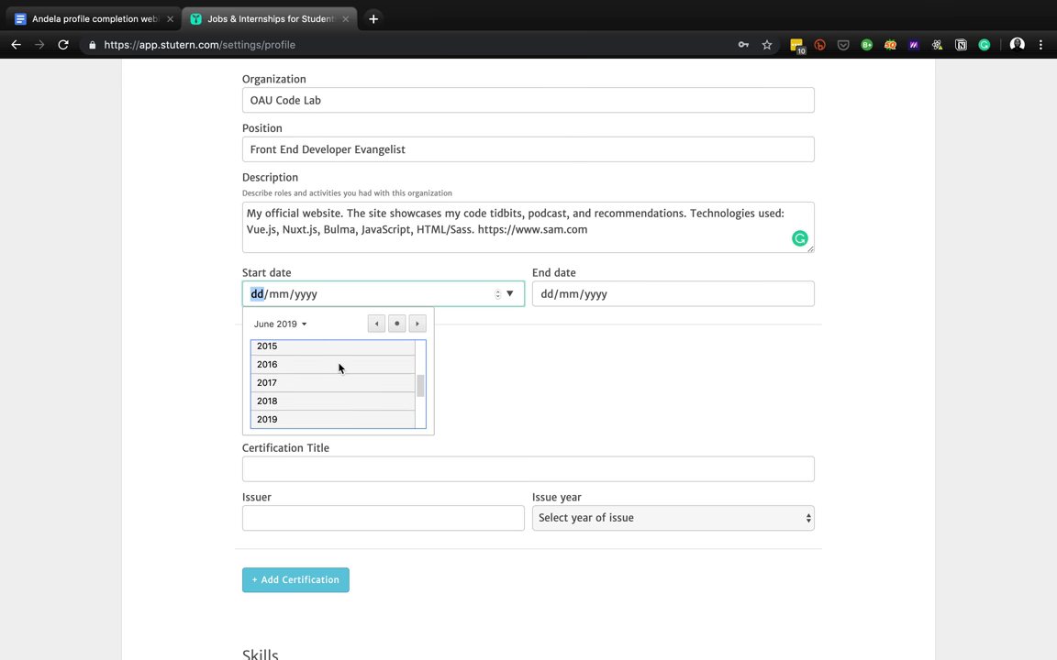
scroll(339, 368, up, 5)
scroll(414, 476, down, 3)
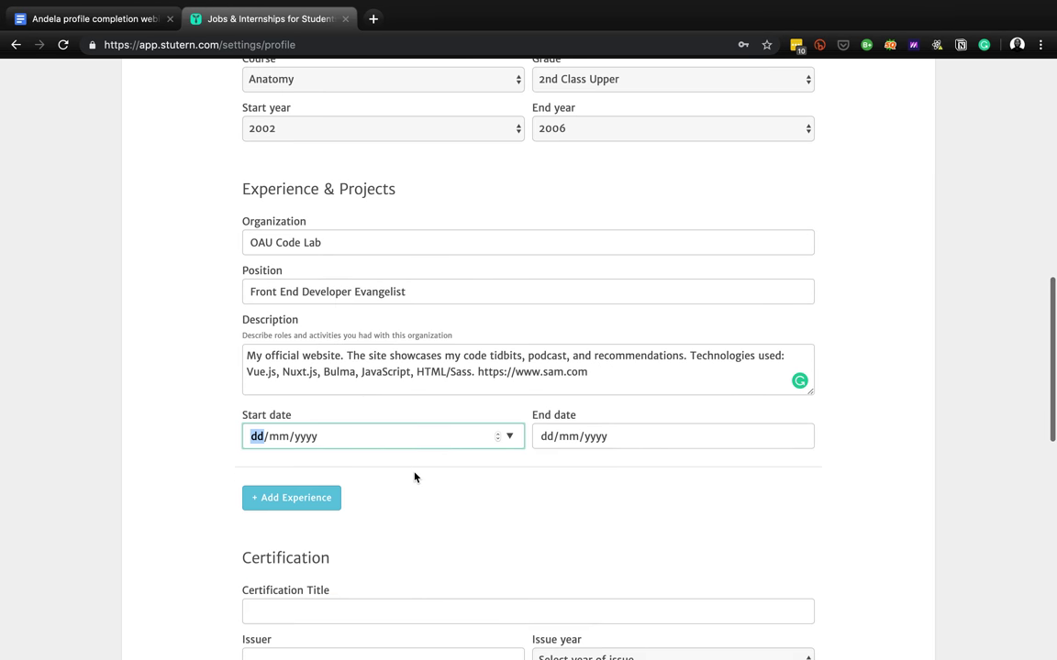
Pick 8 January 2004 as the experience start date.
click(509, 428)
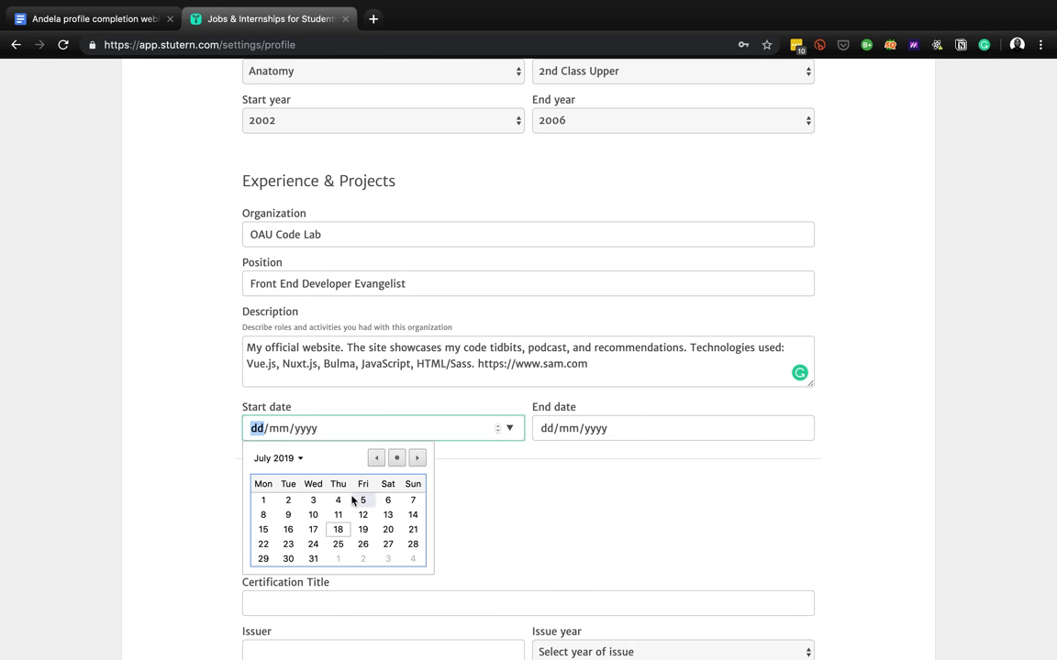
click(292, 460)
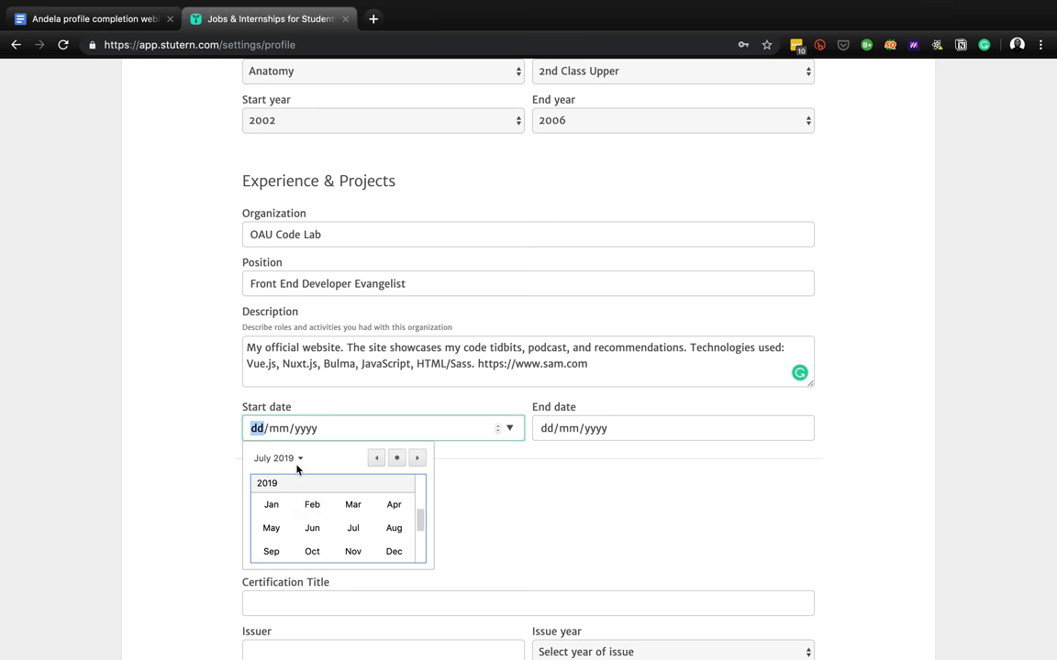
scroll(298, 495, up, 5)
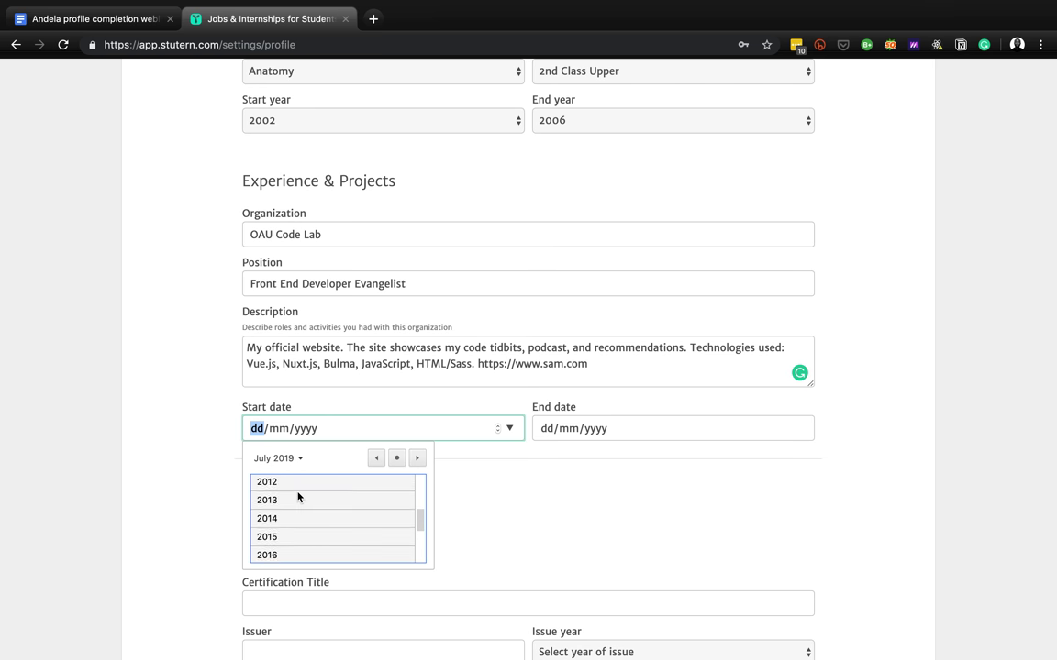
scroll(297, 496, up, 4)
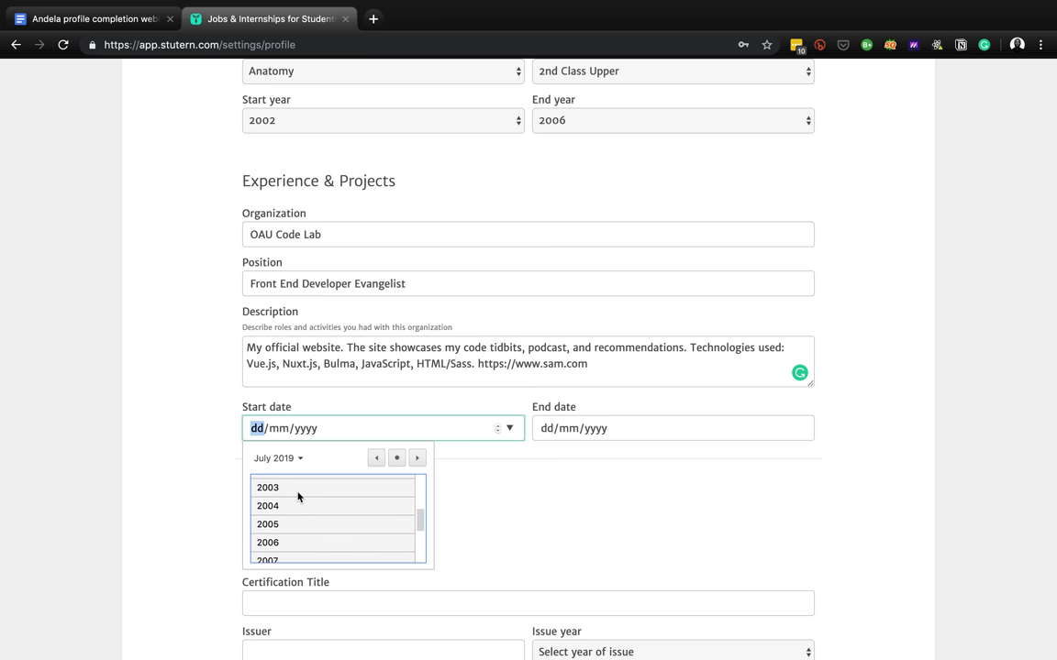
click(273, 525)
click(271, 532)
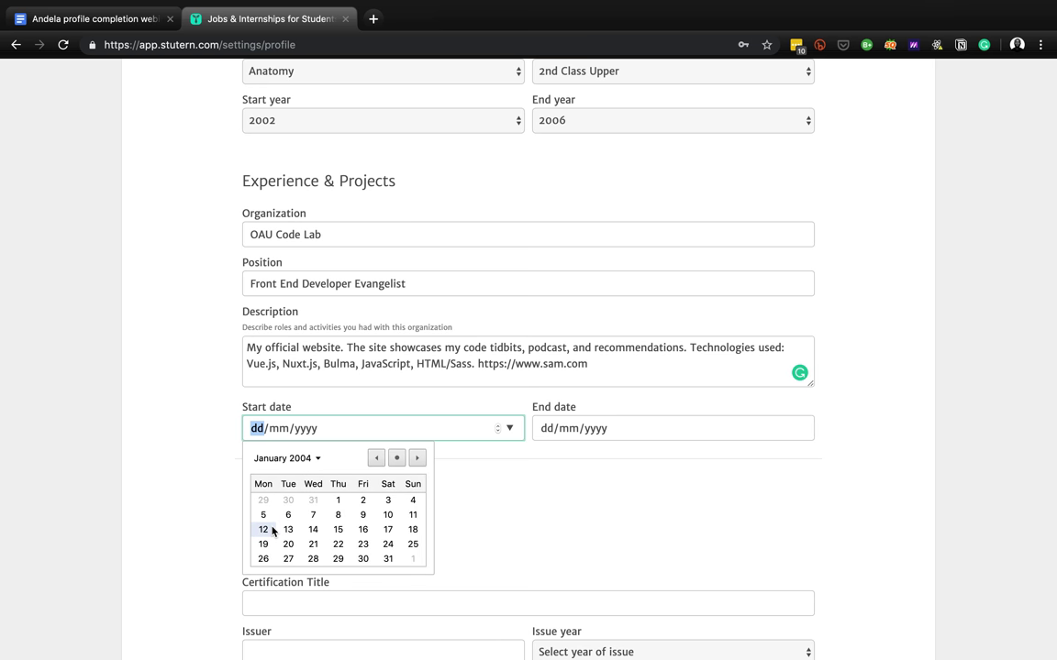
click(337, 515)
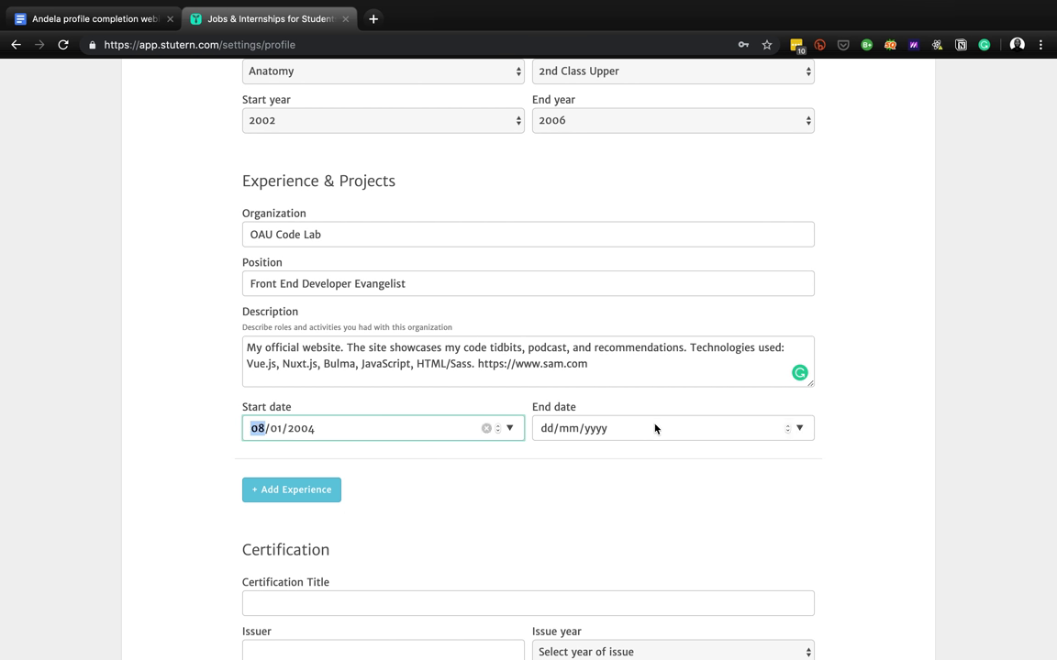
Navigate the End date calendar to 2006, landing on February, then dismiss it.
click(603, 434)
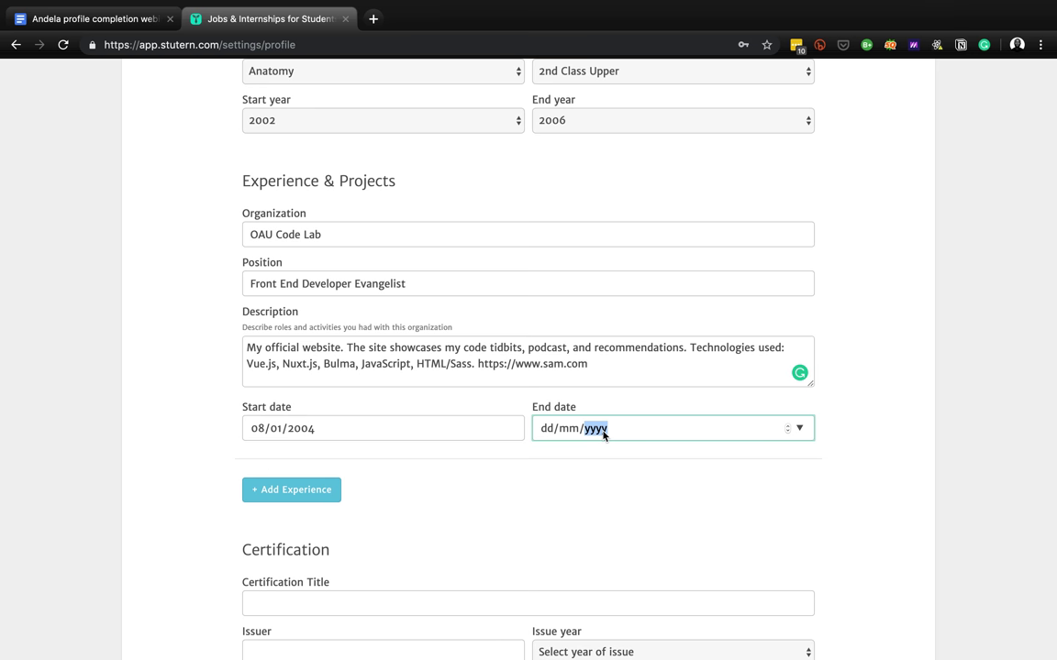
click(799, 428)
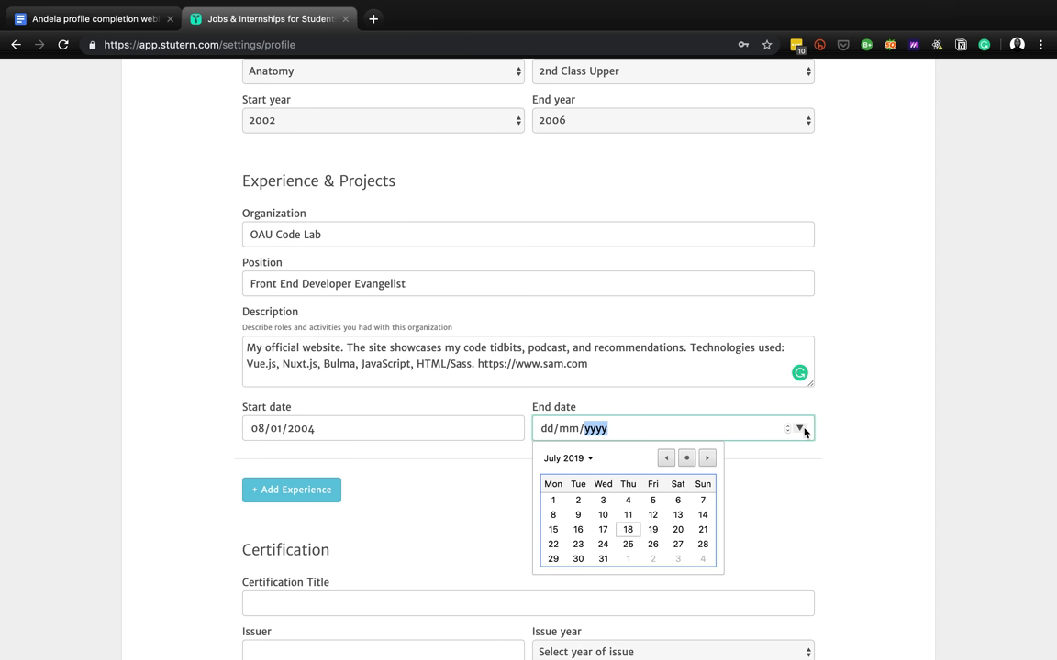
click(586, 461)
scroll(596, 526, up, 5)
scroll(593, 524, up, 3)
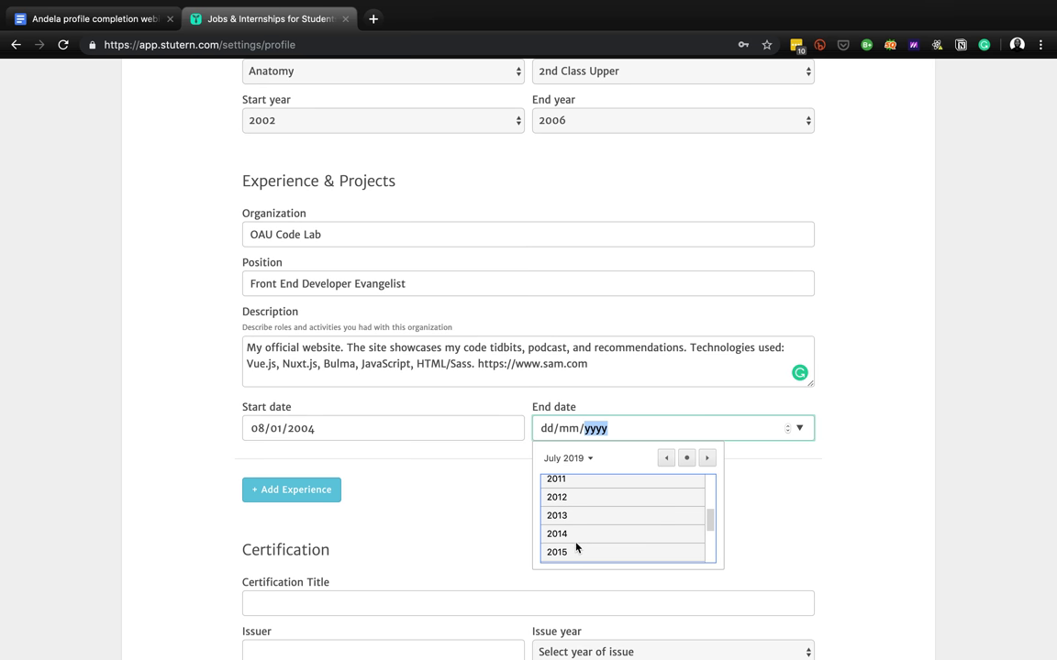
scroll(570, 499, up, 3)
scroll(571, 500, up, 3)
click(570, 504)
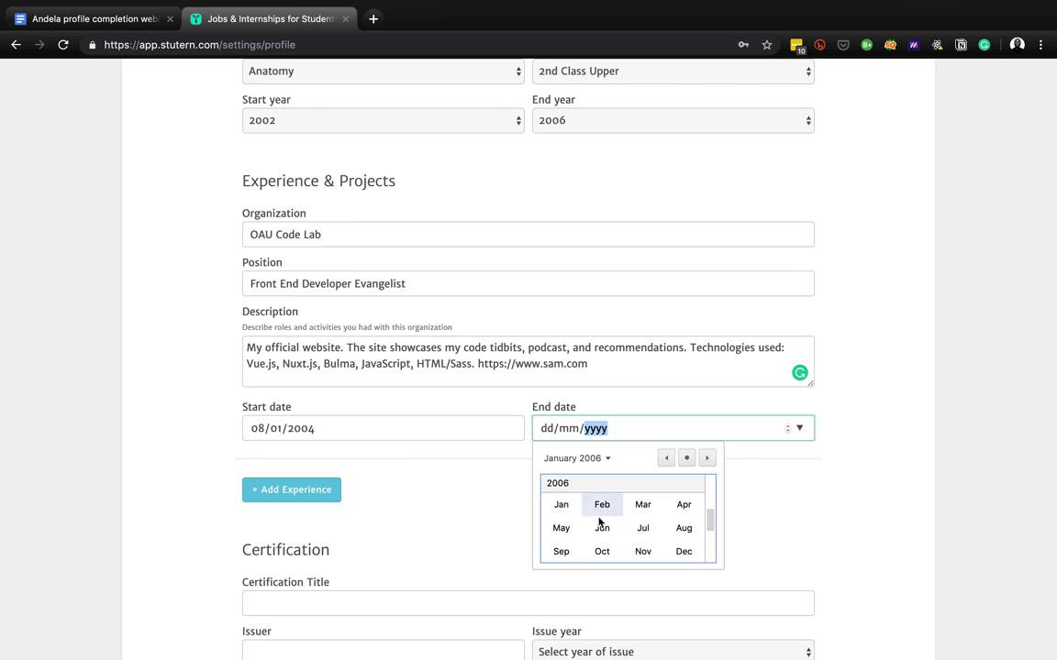
click(601, 515)
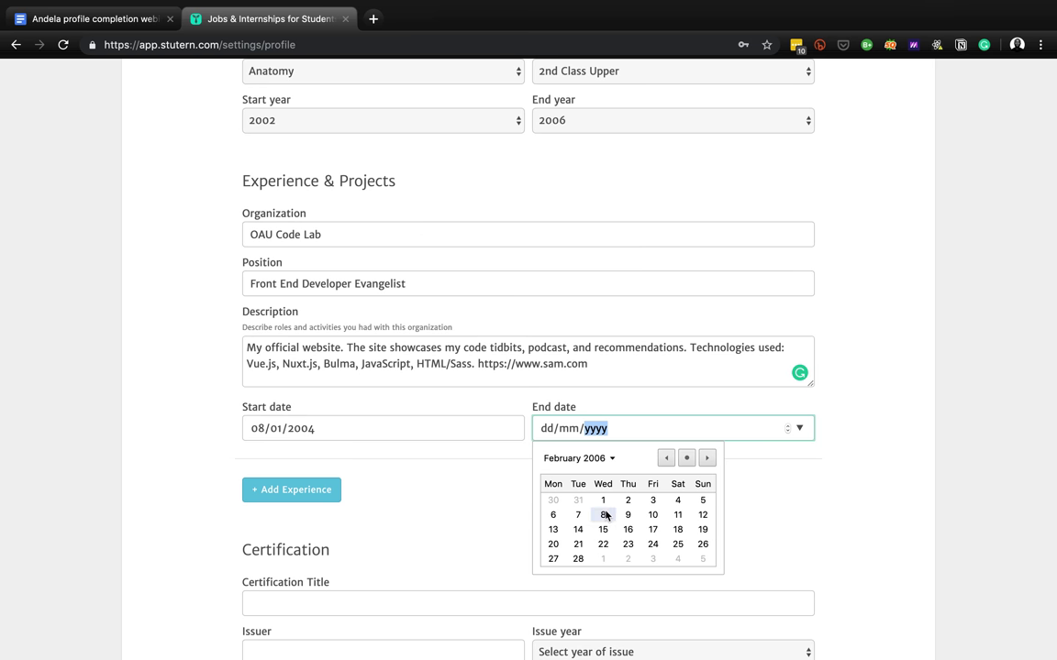
click(740, 507)
Choose 3 March 2006 as the experience end date.
click(569, 428)
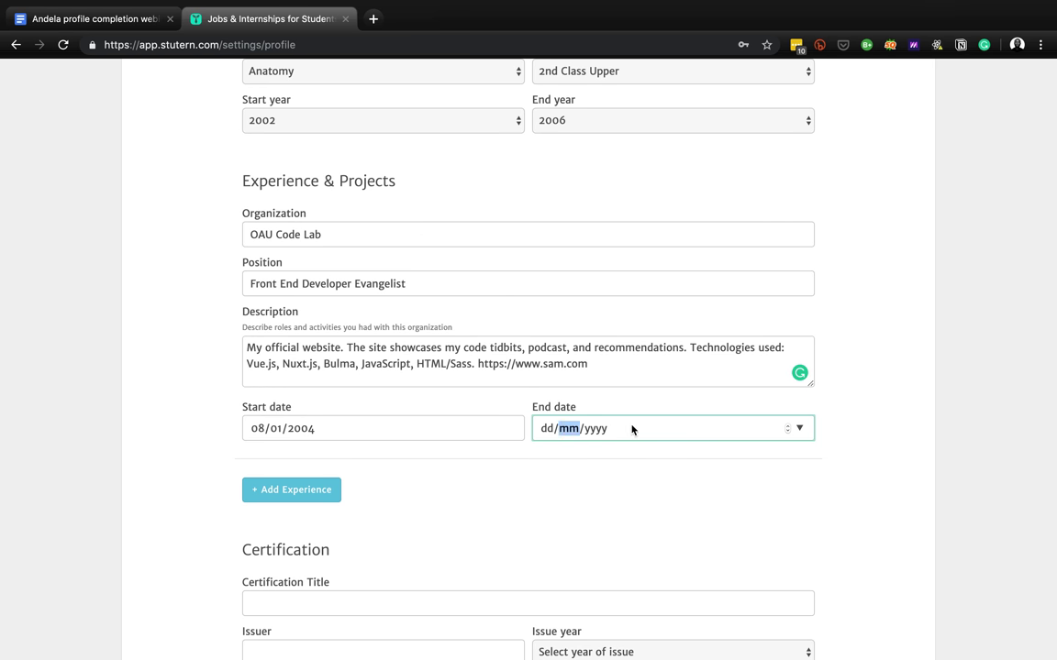
click(799, 428)
click(573, 458)
scroll(600, 516, up, 10)
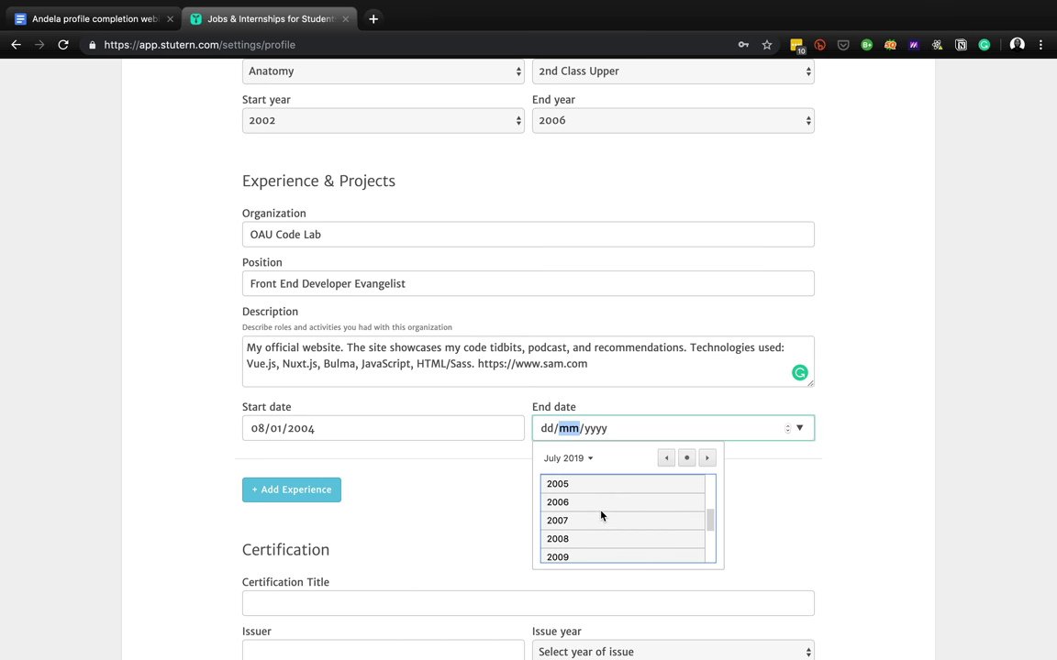
click(562, 503)
click(637, 504)
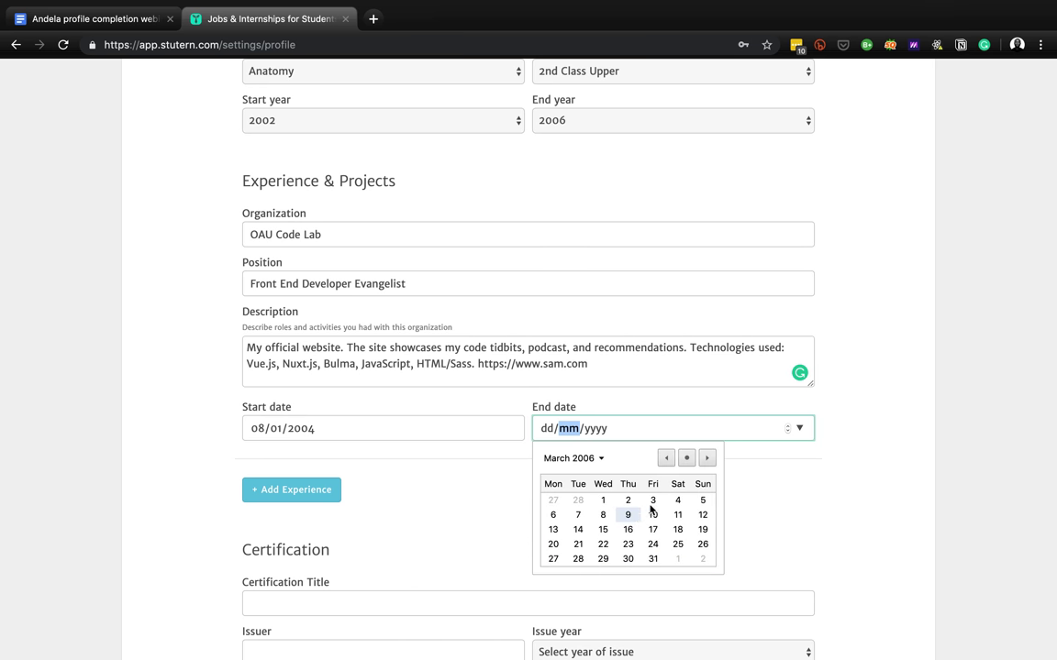
click(652, 500)
scroll(655, 509, down, 2)
scroll(661, 515, up, 1)
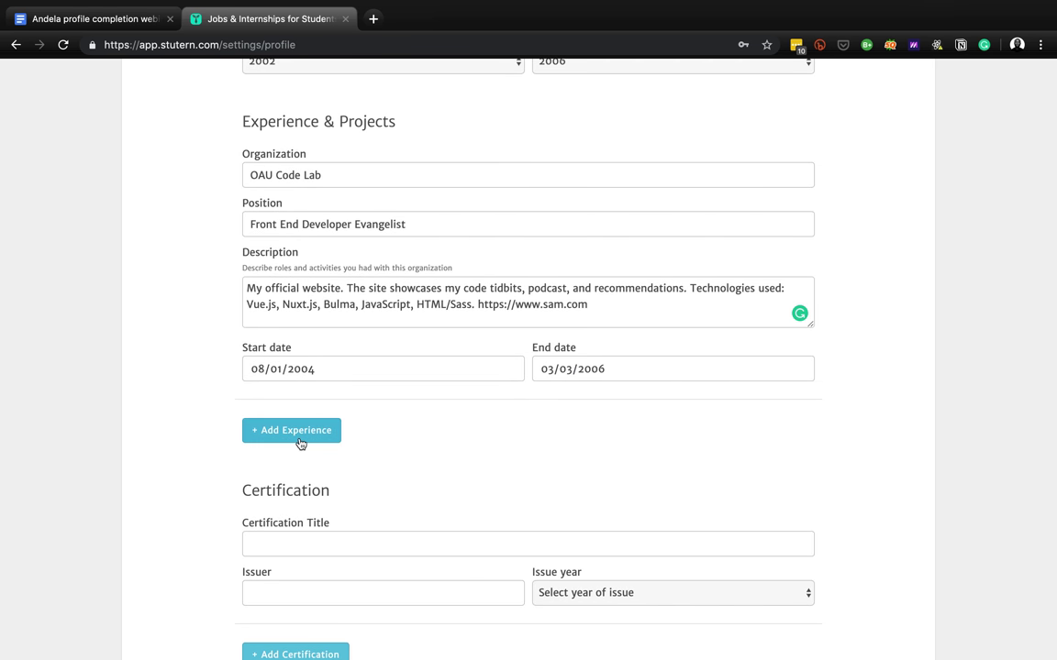
scroll(316, 442, down, 2)
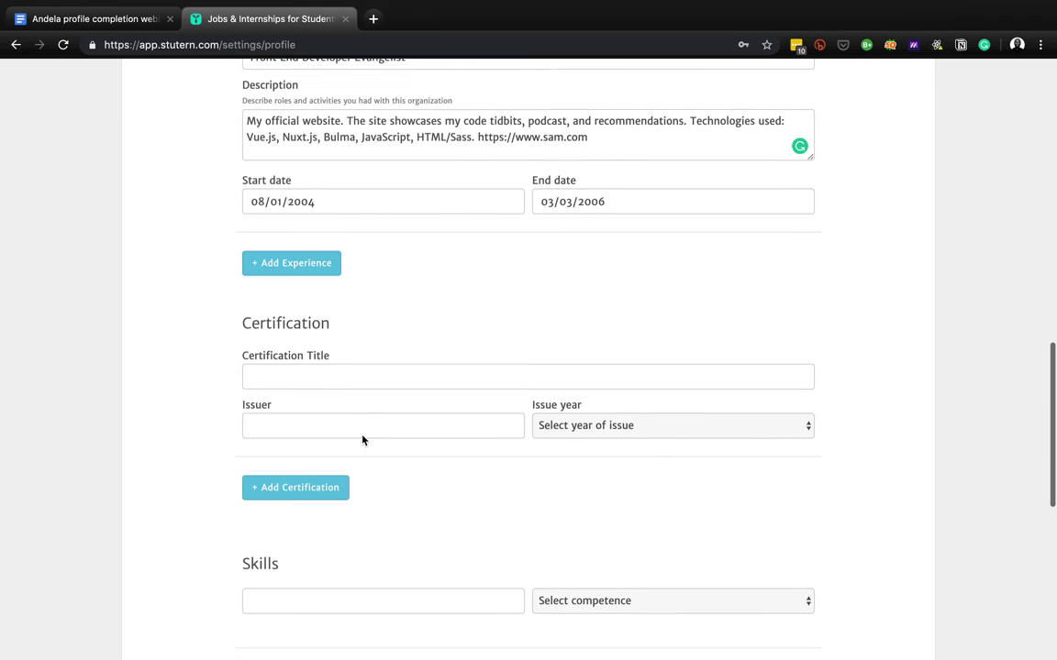
Copy Google Africa Scholarship Android Developer Course from the guide into Certification Title.
click(106, 20)
scroll(314, 392, down, 10)
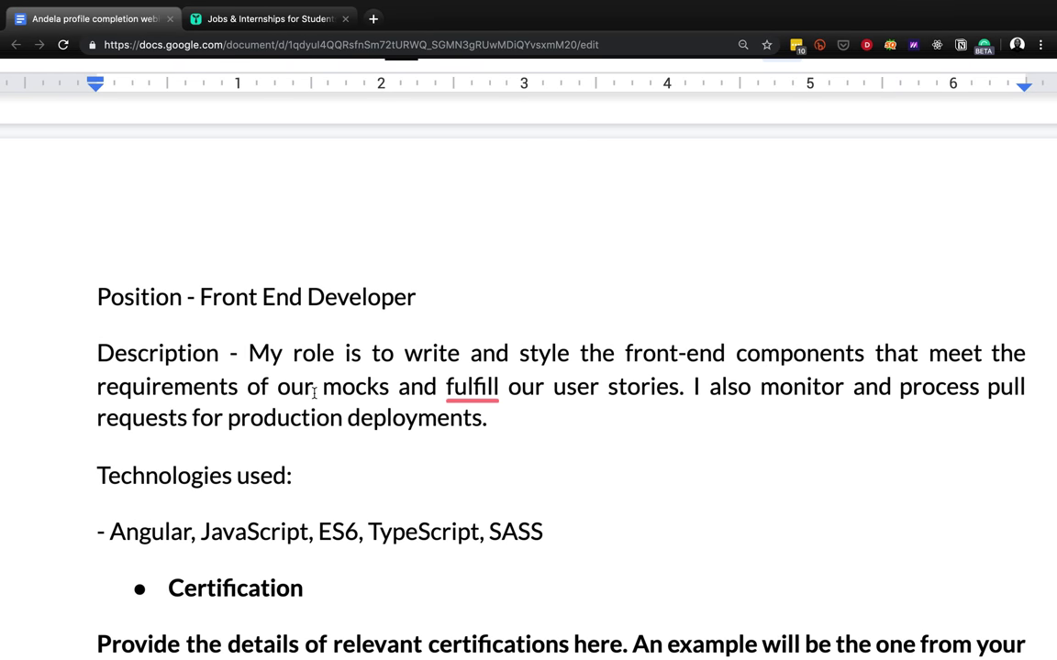
scroll(314, 393, down, 3)
scroll(314, 392, down, 1)
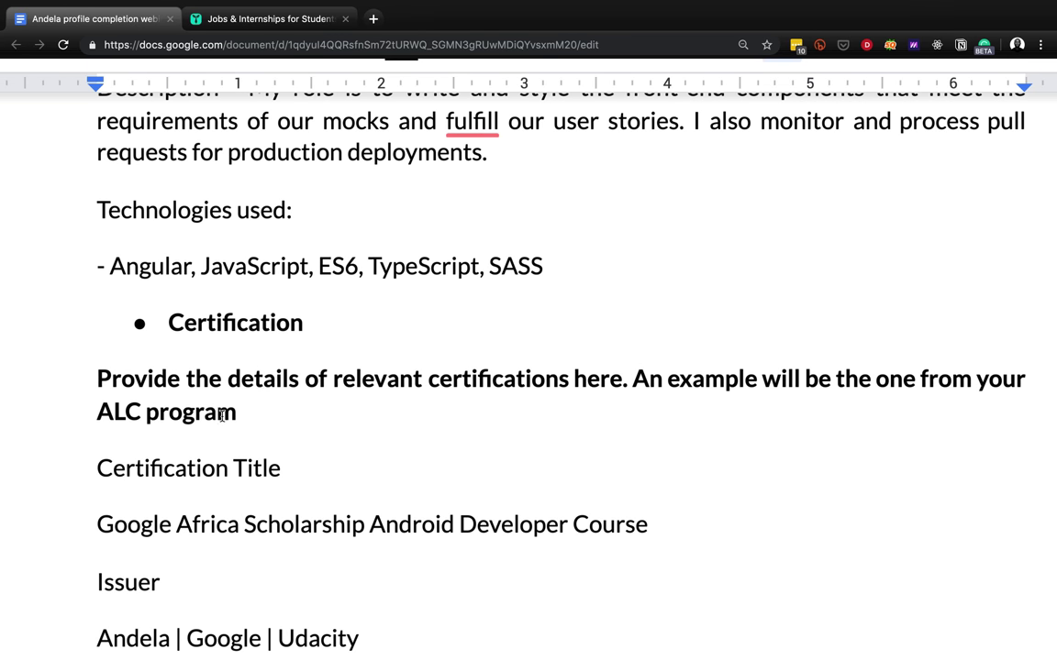
scroll(255, 433, down, 2)
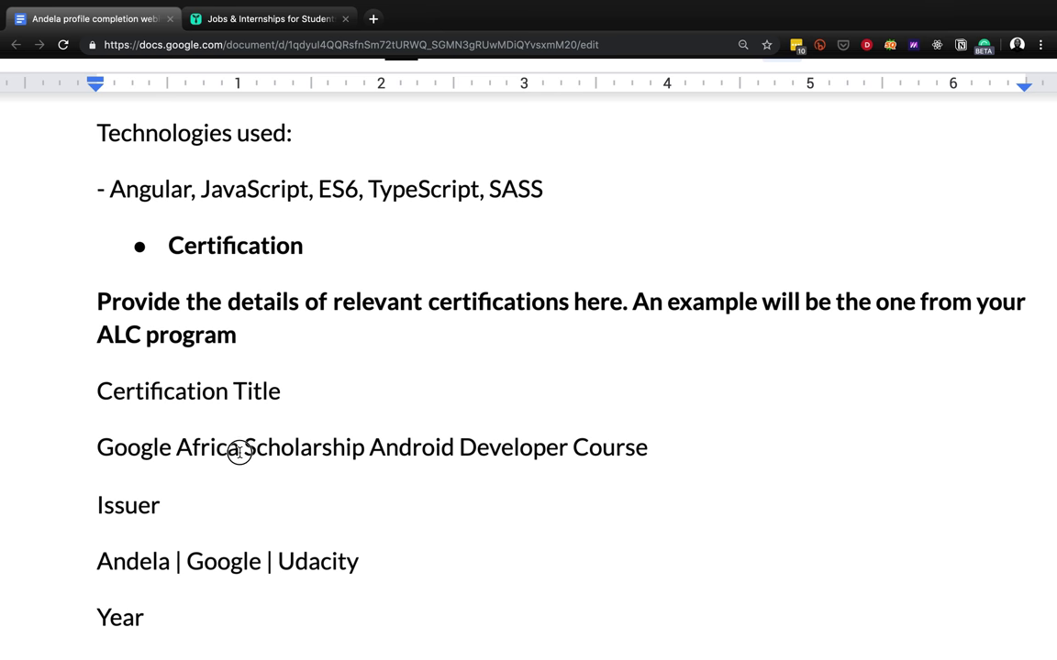
triple_click(240, 452)
key(ctrl+c)
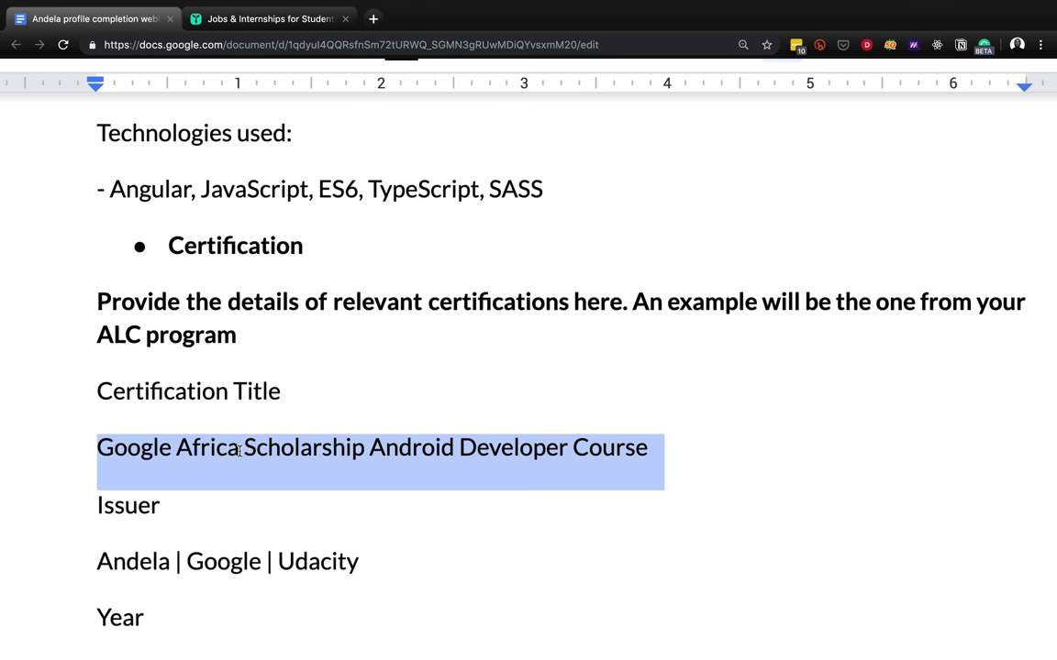
click(223, 18)
click(305, 329)
key(ctrl+v)
Copy Andela | Google | Udacity from the guide into Issuer.
click(129, 22)
triple_click(224, 557)
key(ctrl+c)
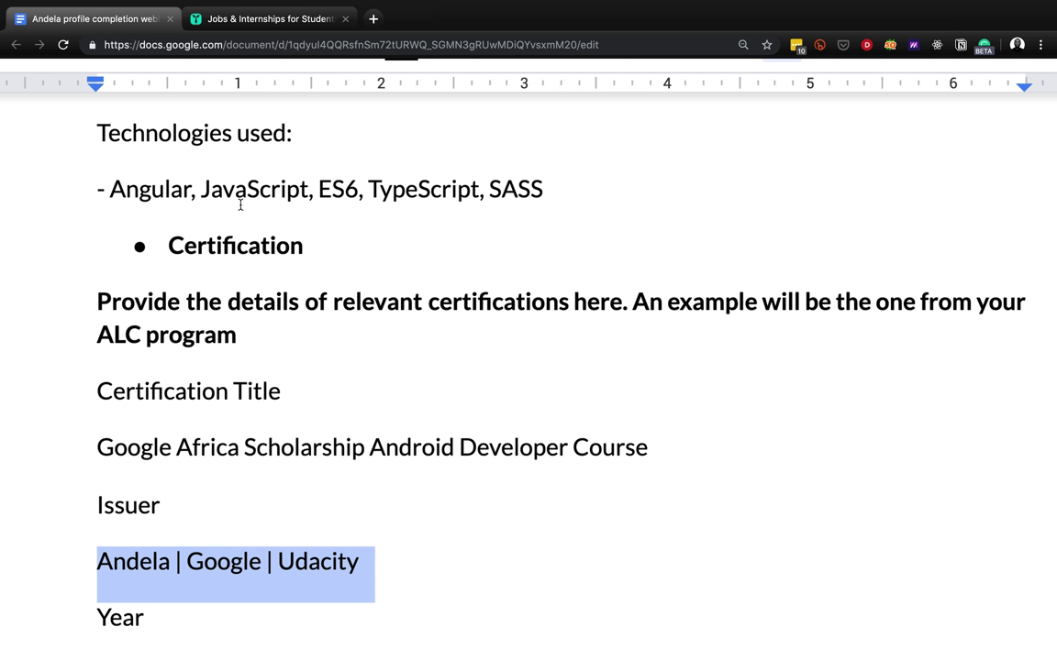
click(246, 19)
click(327, 371)
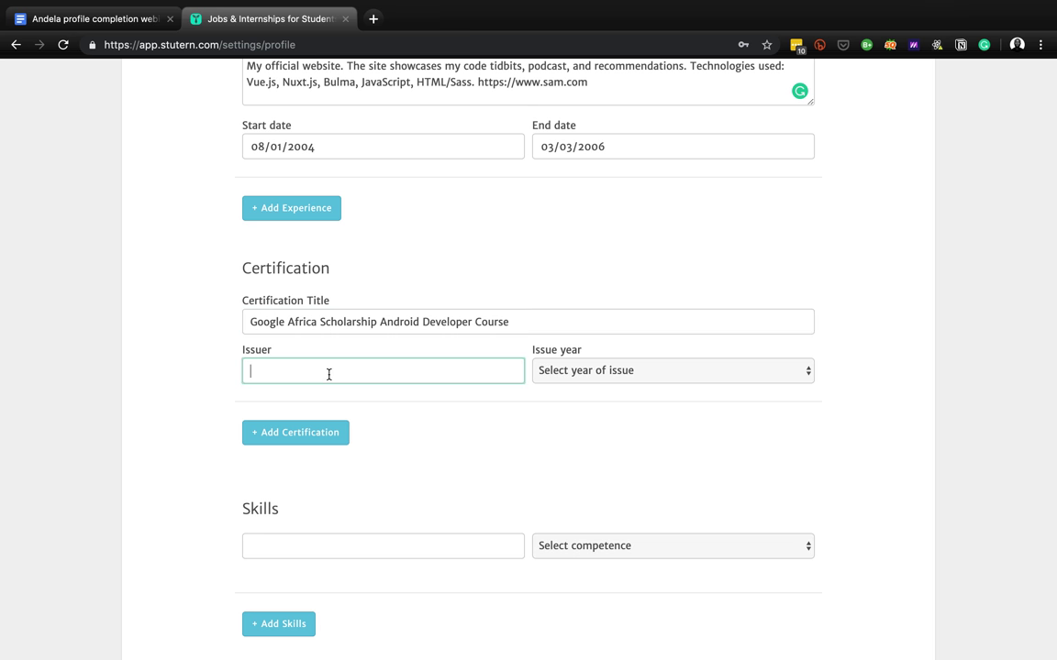
key(ctrl+v)
Look up the issue year in the guide and open the Issue year dropdown.
click(146, 20)
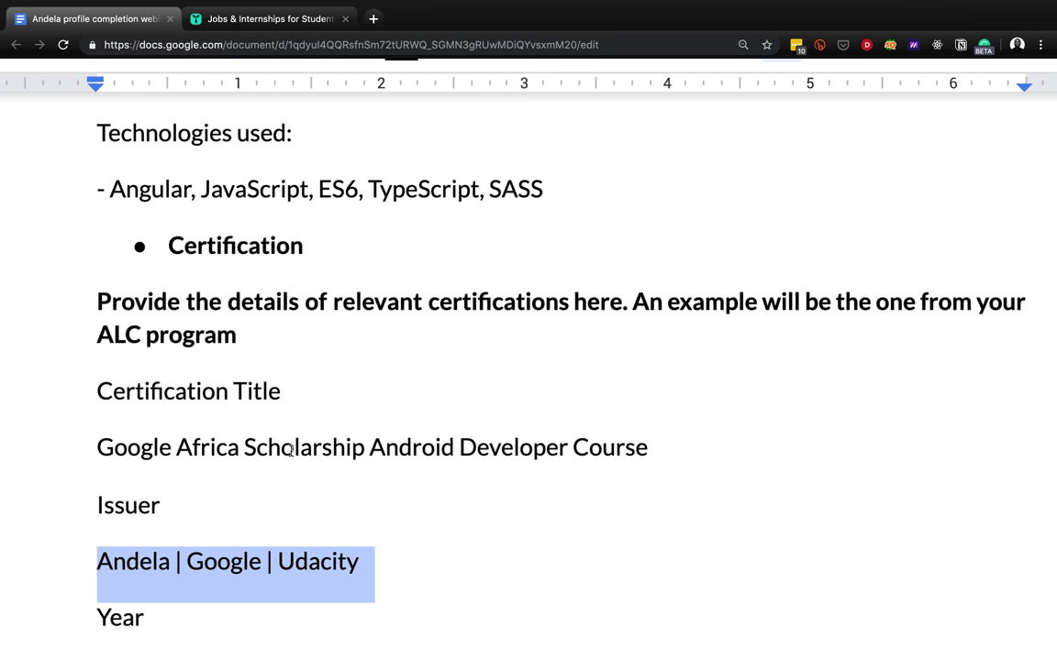
scroll(291, 451, down, 5)
click(266, 20)
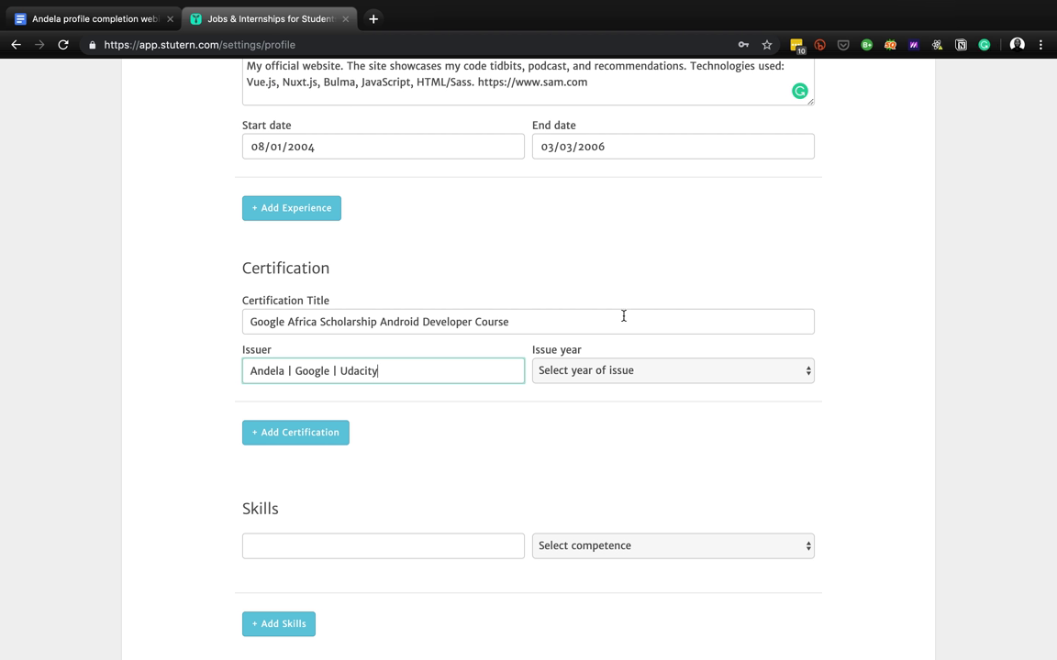
click(645, 371)
scroll(609, 514, down, 3)
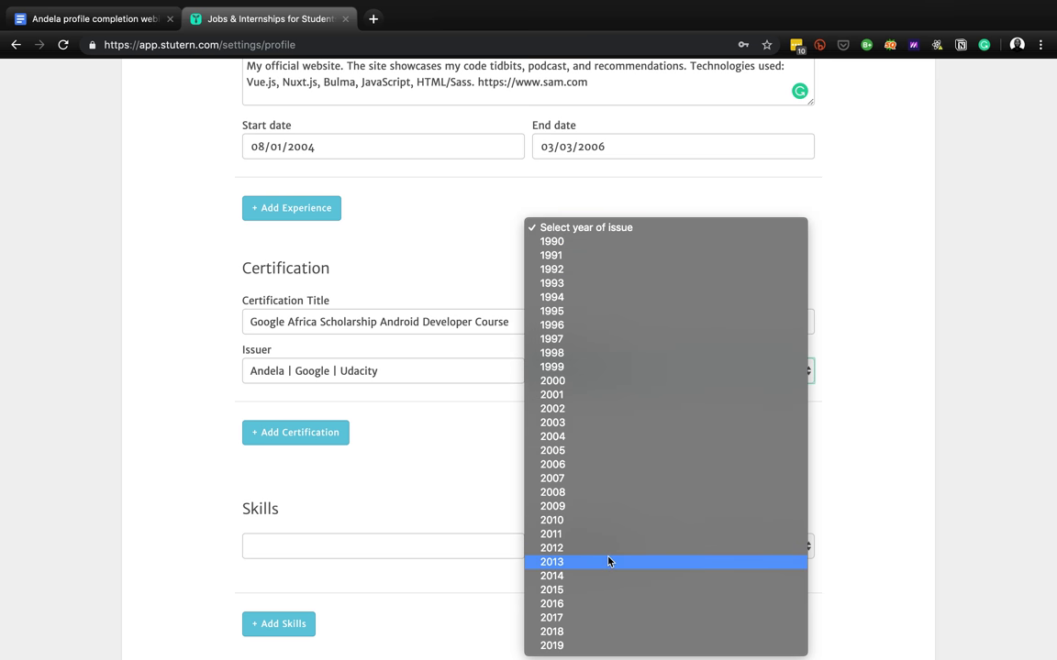
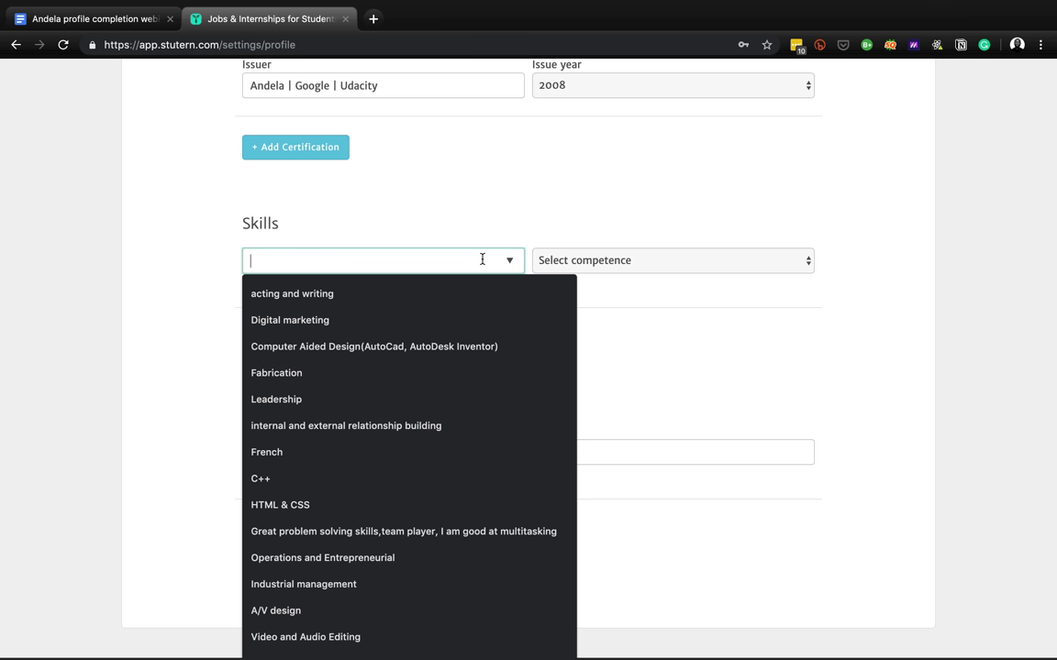
Enter JavaScript as the first skill at intermediate competence.
text(Firebase,)
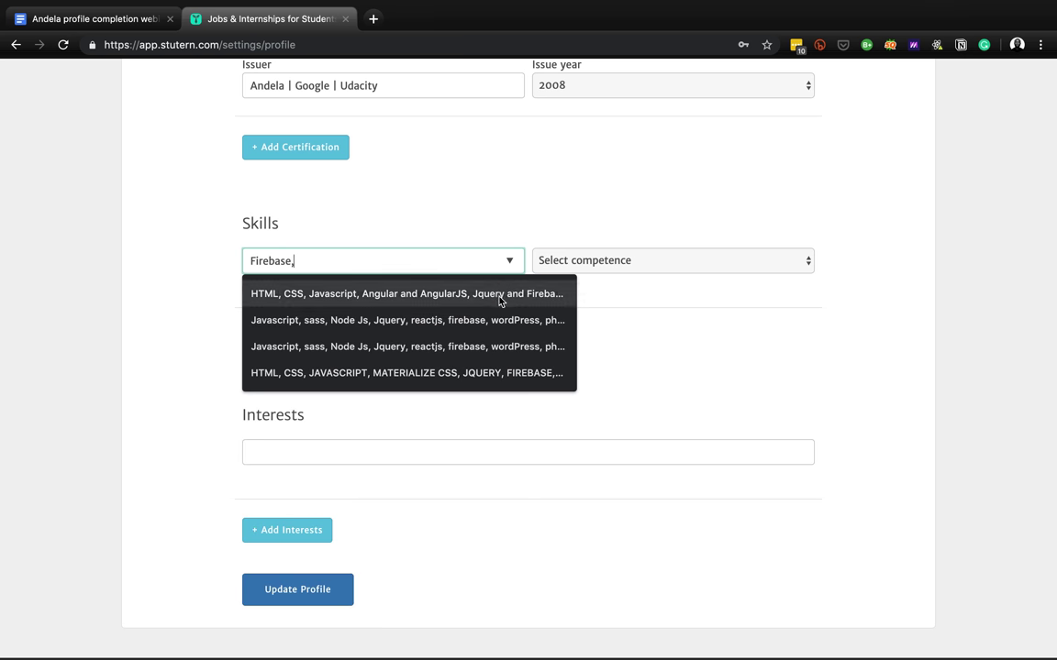
click(498, 343)
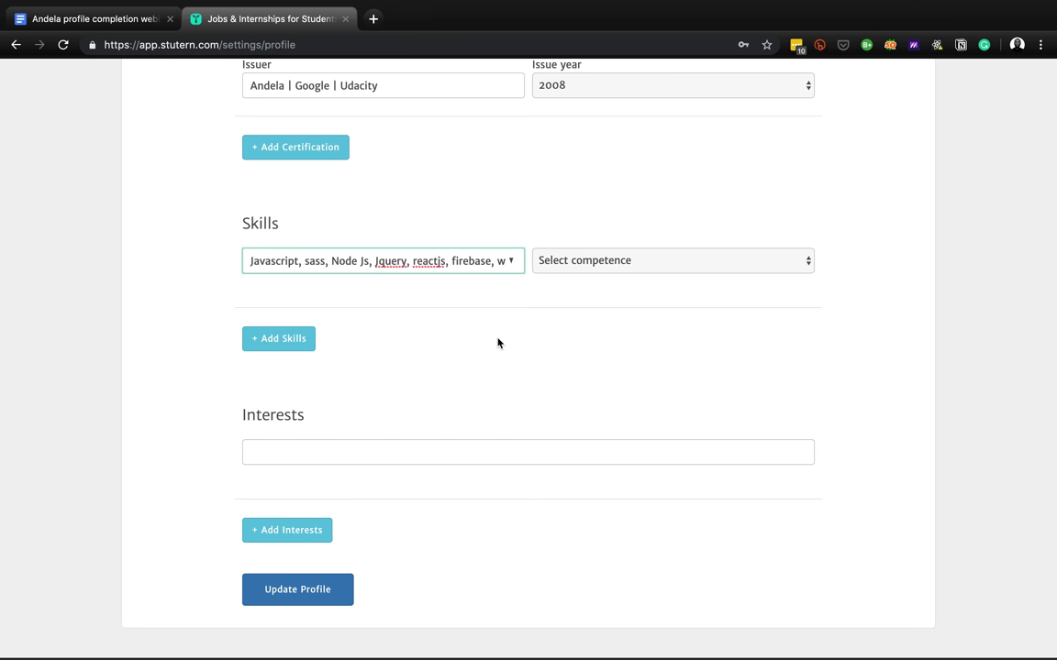
click(606, 267)
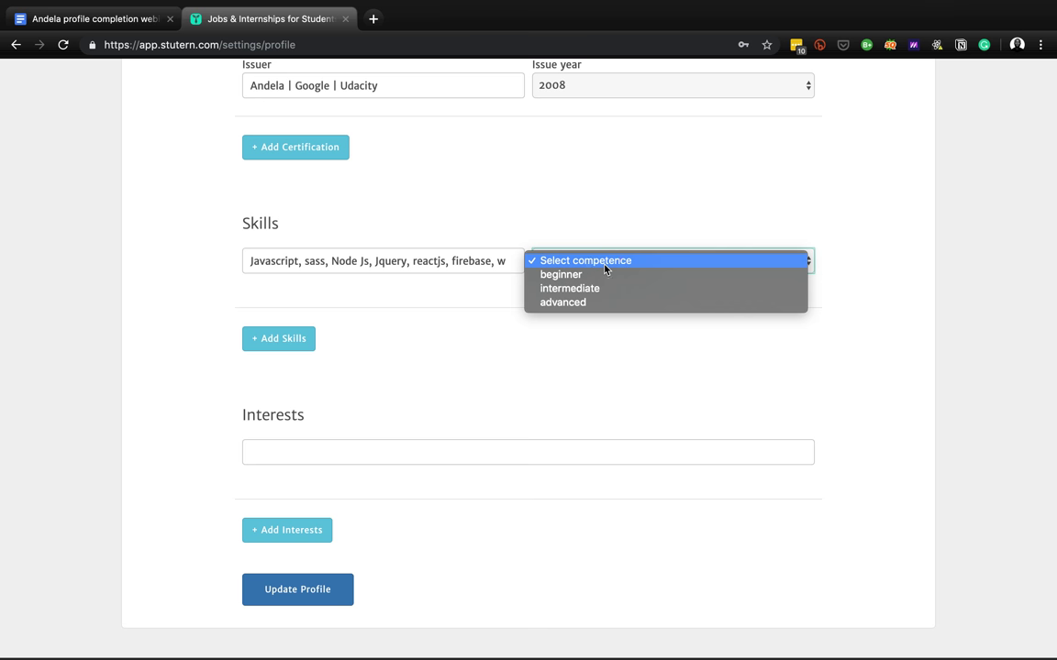
click(604, 290)
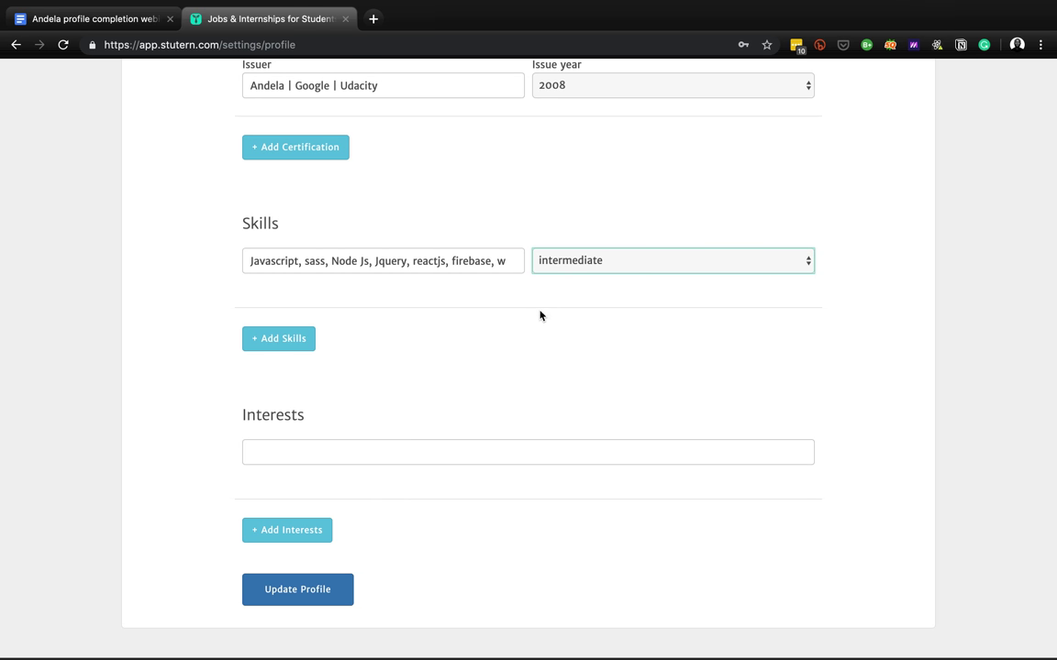
click(300, 262)
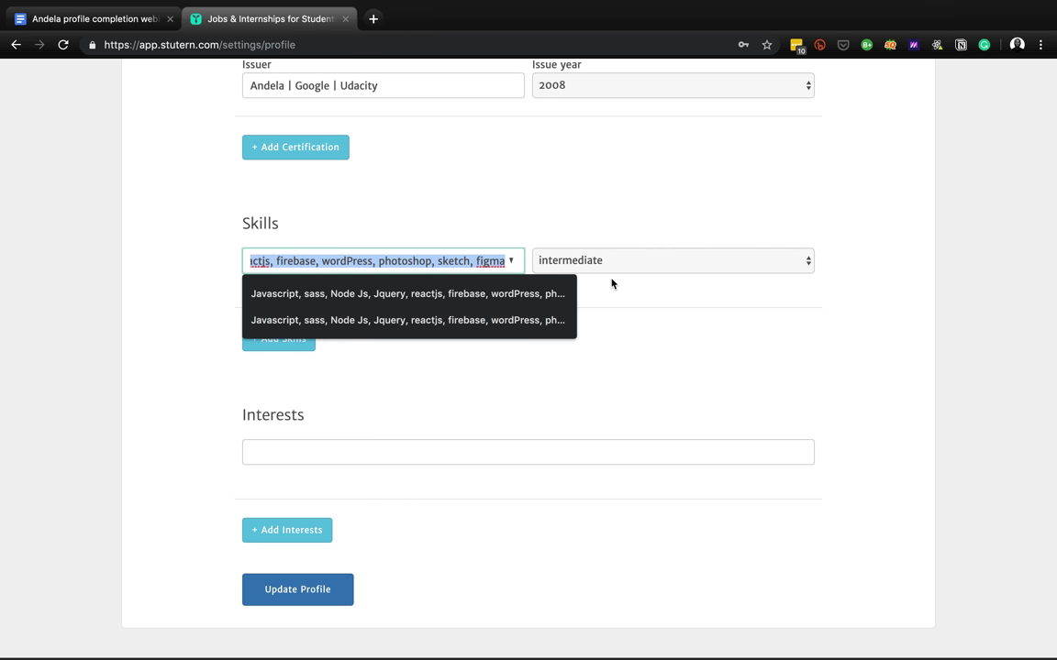
text(Javascript)
click(515, 305)
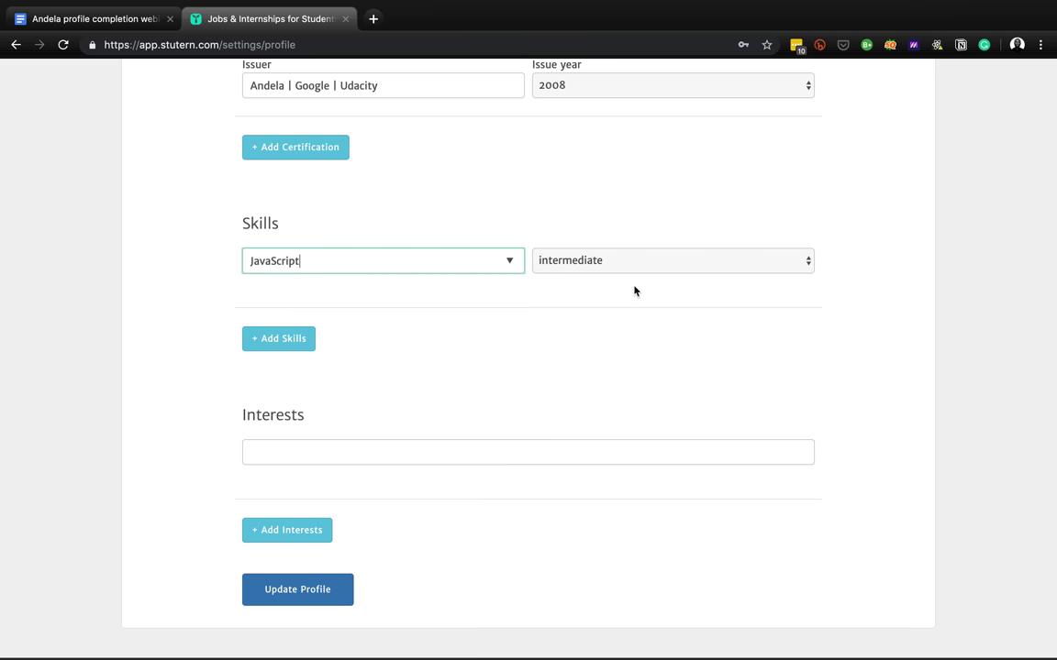
click(611, 266)
click(612, 266)
Add Firebase as a second skill rated advanced.
click(302, 339)
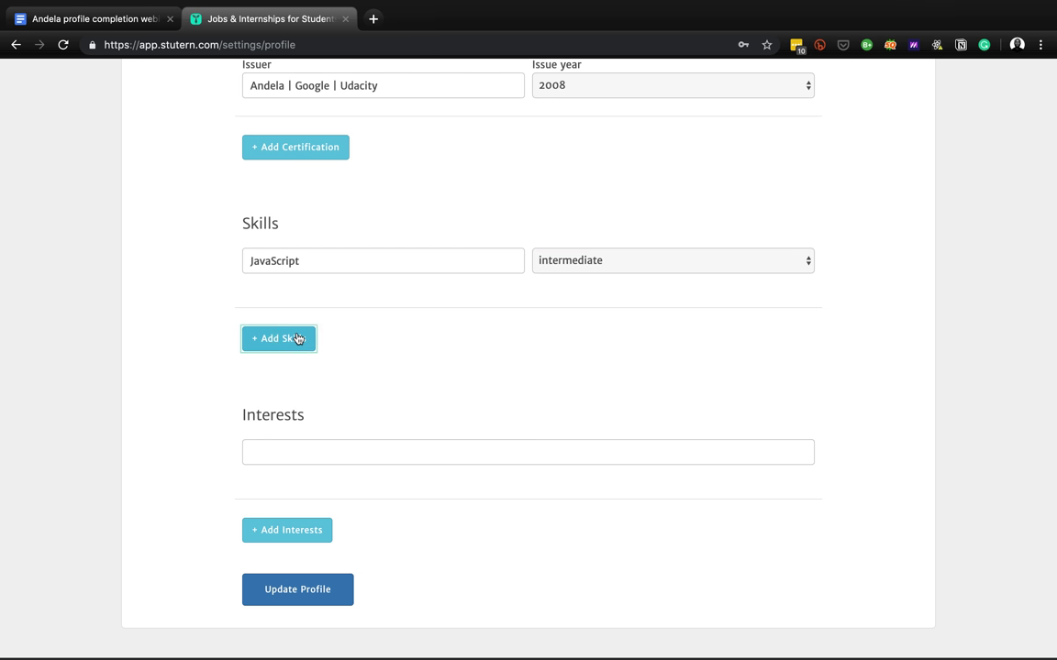
click(331, 348)
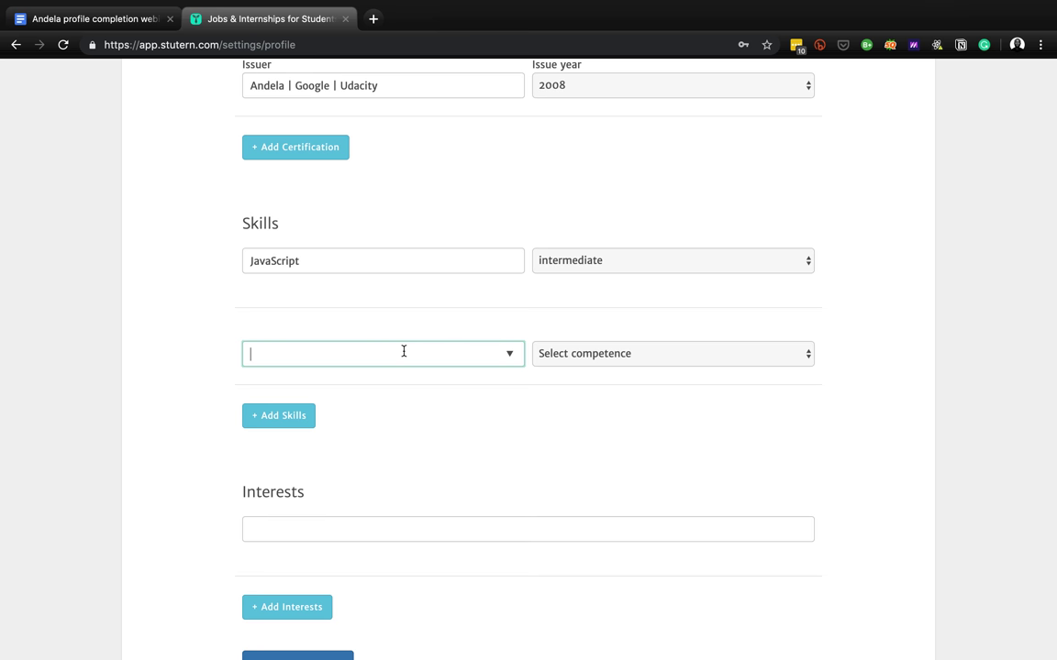
text(Fireba)
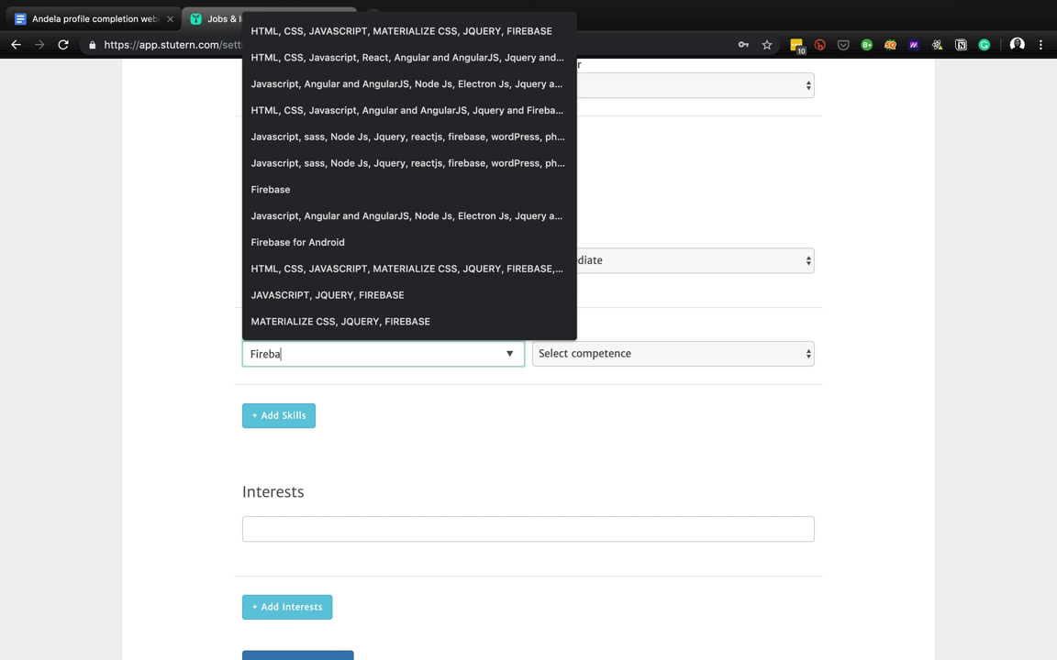
click(610, 353)
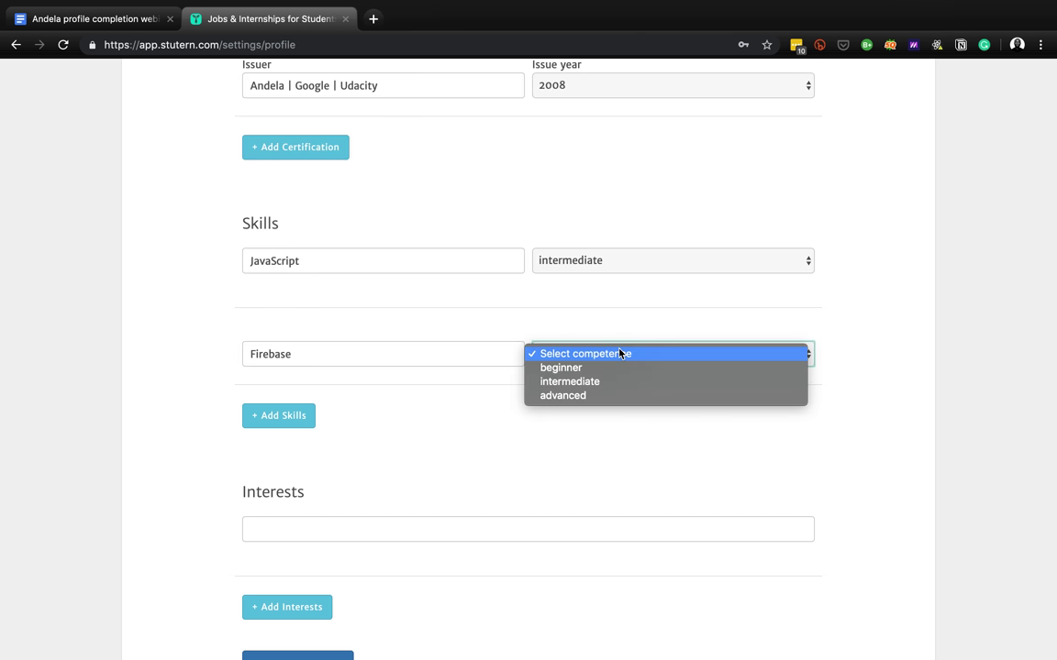
click(618, 398)
click(301, 413)
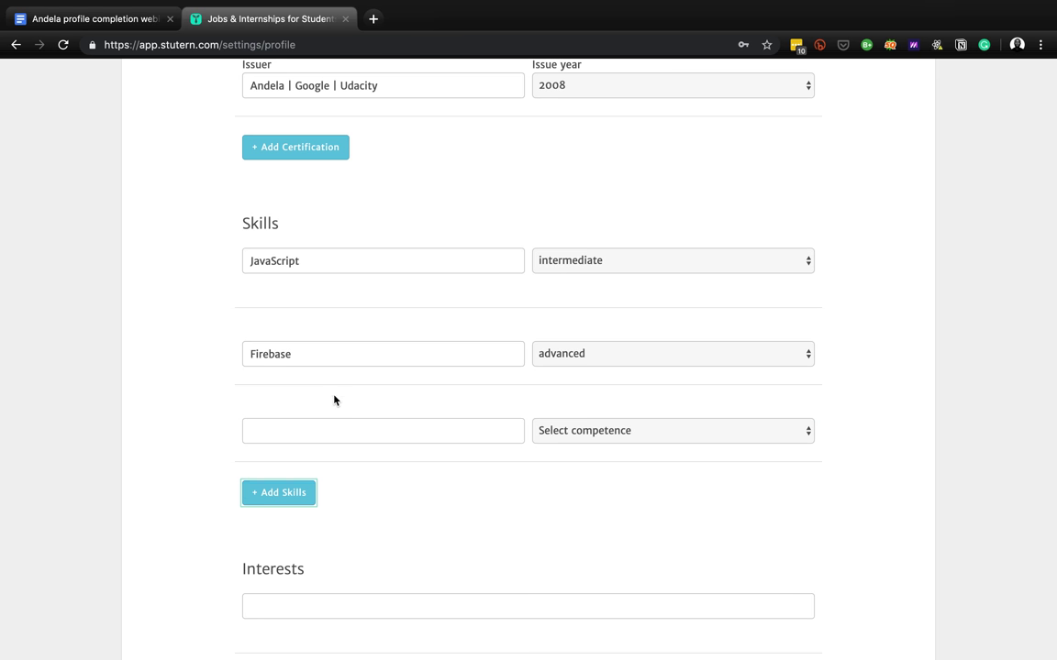
Add HTML & CSS as the third skill rated beginner.
click(332, 424)
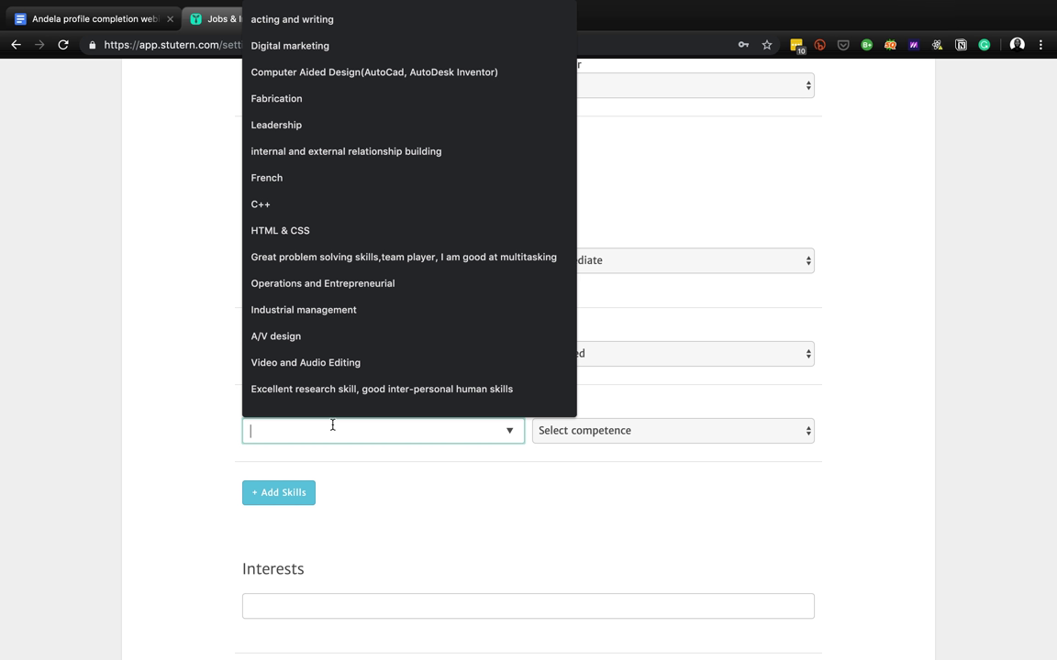
click(336, 235)
click(600, 432)
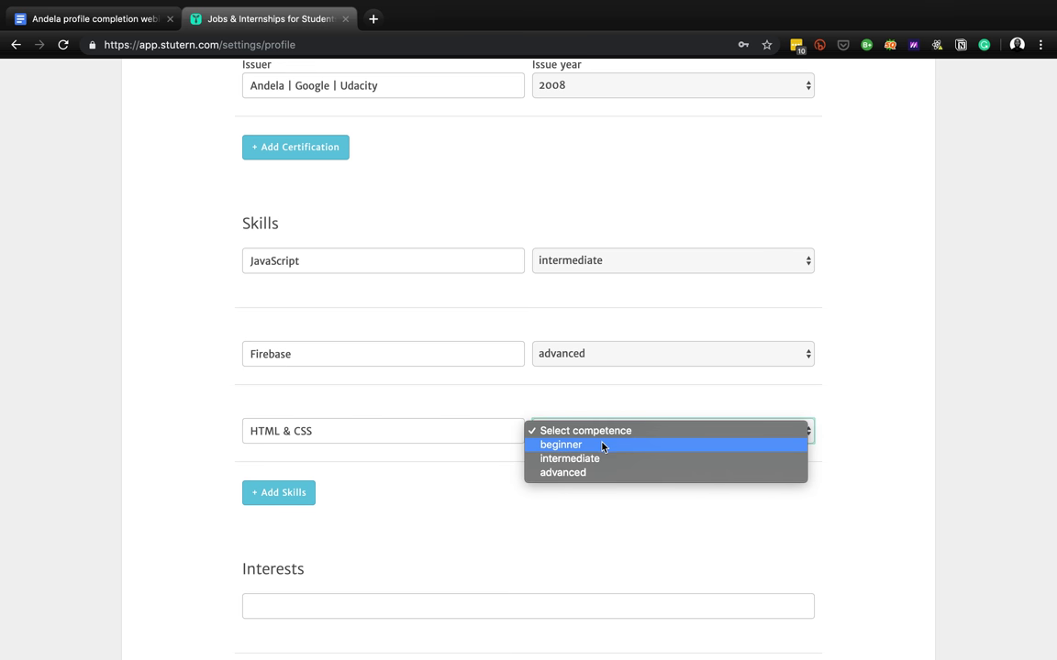
click(603, 444)
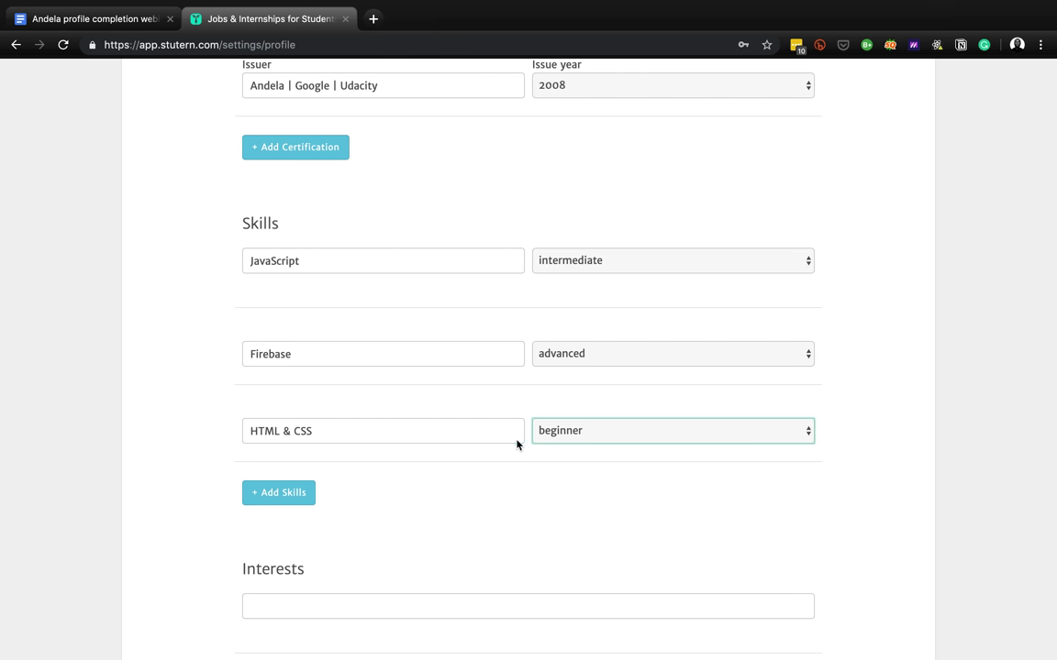
Add Android as a fourth skill rated advanced.
click(283, 493)
click(315, 511)
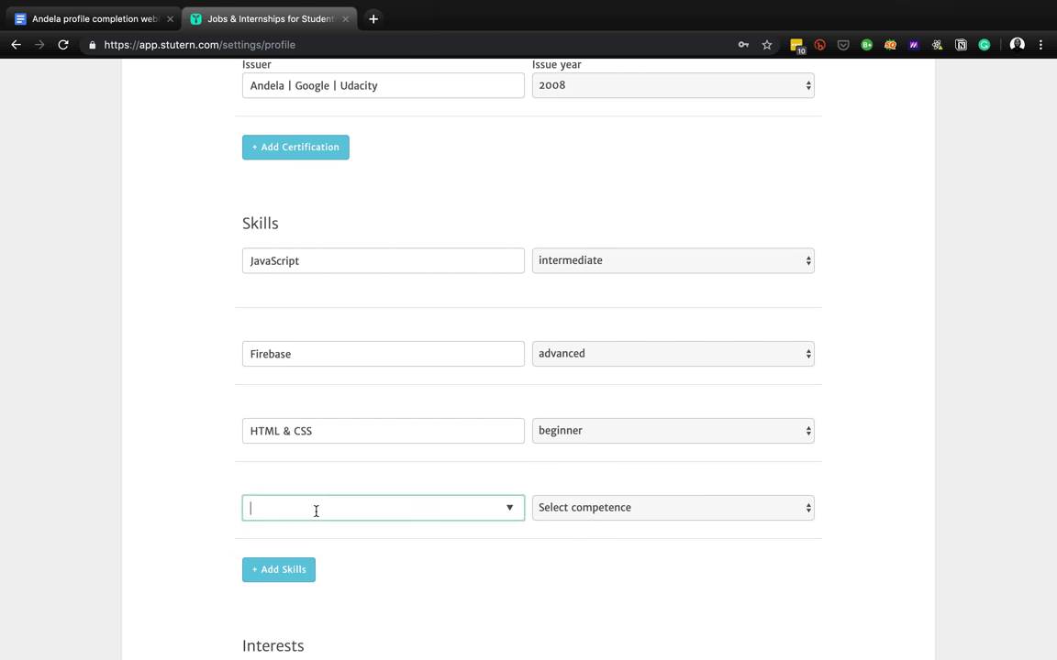
text(Android)
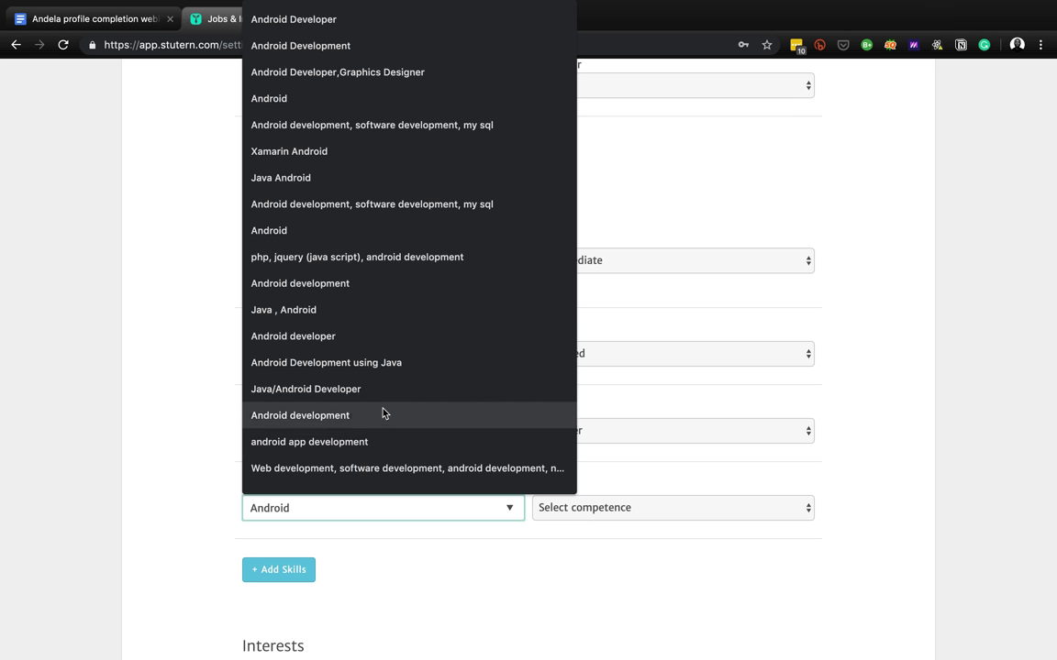
click(586, 508)
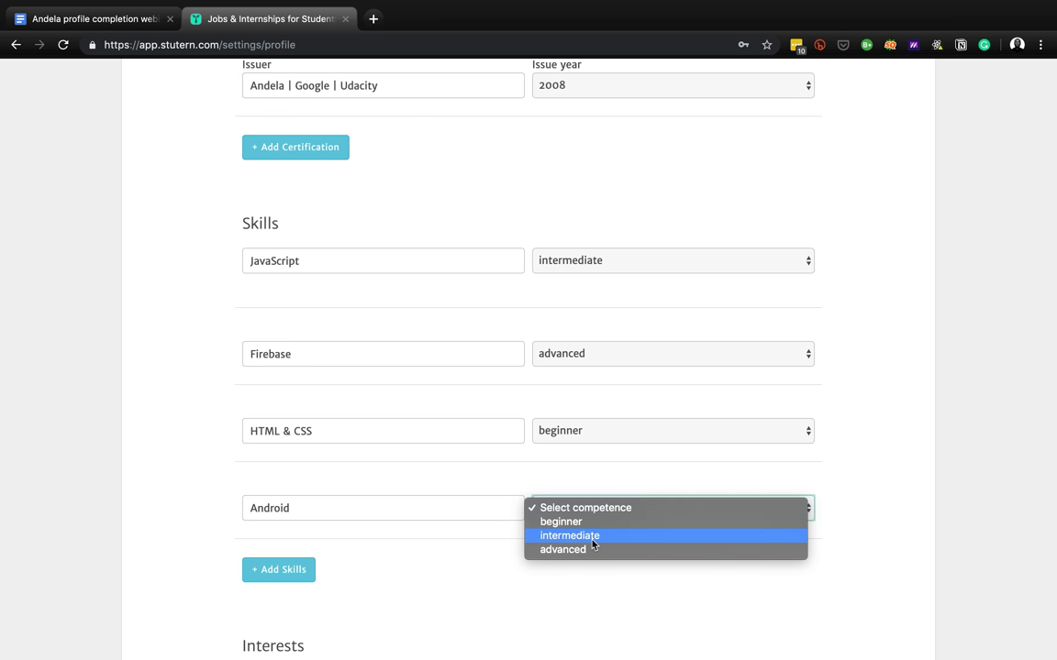
click(591, 550)
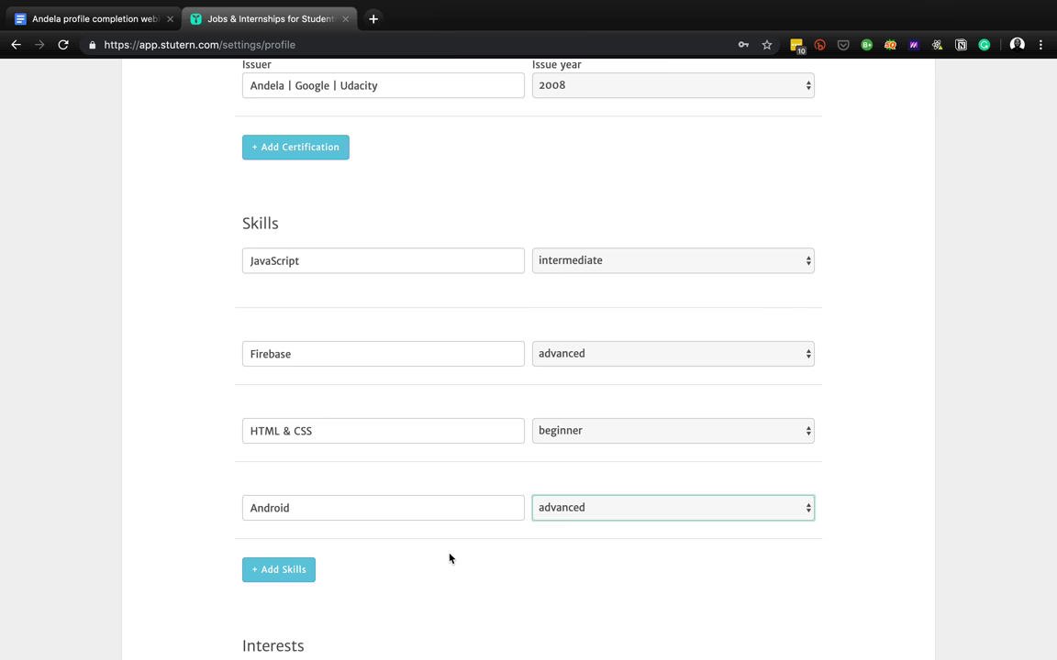
scroll(448, 556, down, 5)
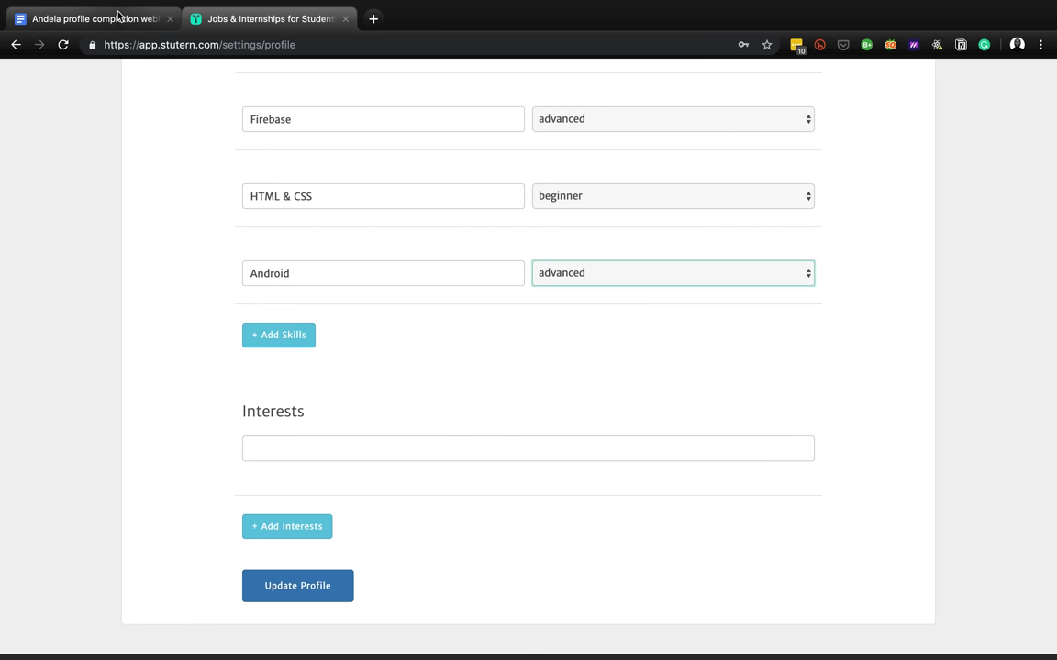
click(96, 18)
Fill the first interest with Blockchain Technology, copied from the profile notes.
scroll(319, 548, down, 5)
scroll(320, 547, down, 1)
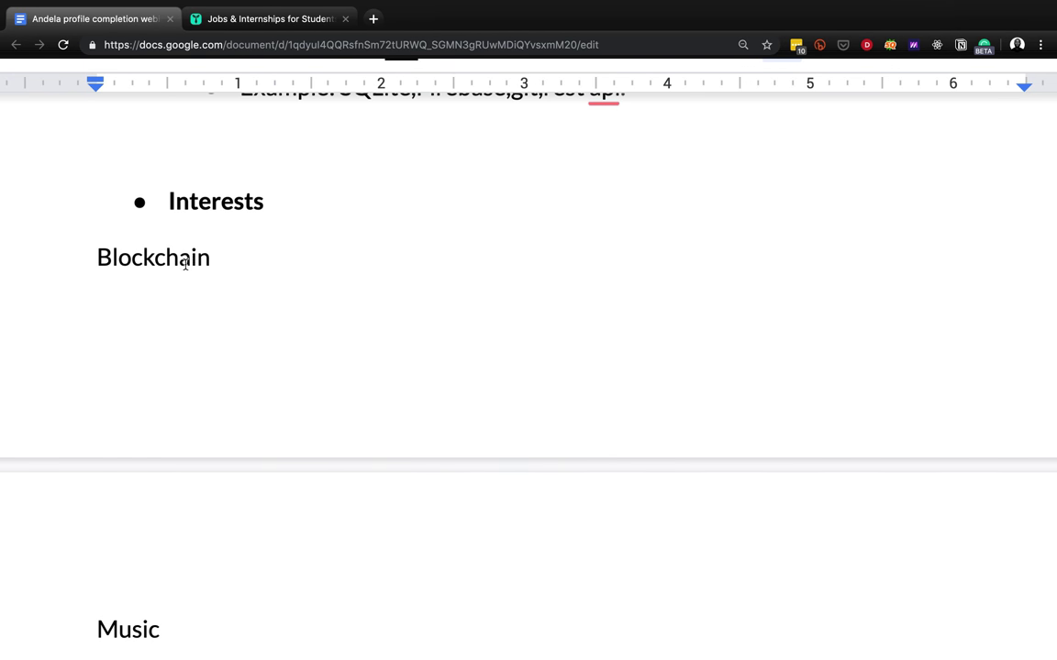
double_click(155, 256)
key(super+c)
click(236, 13)
click(315, 444)
key(super+v)
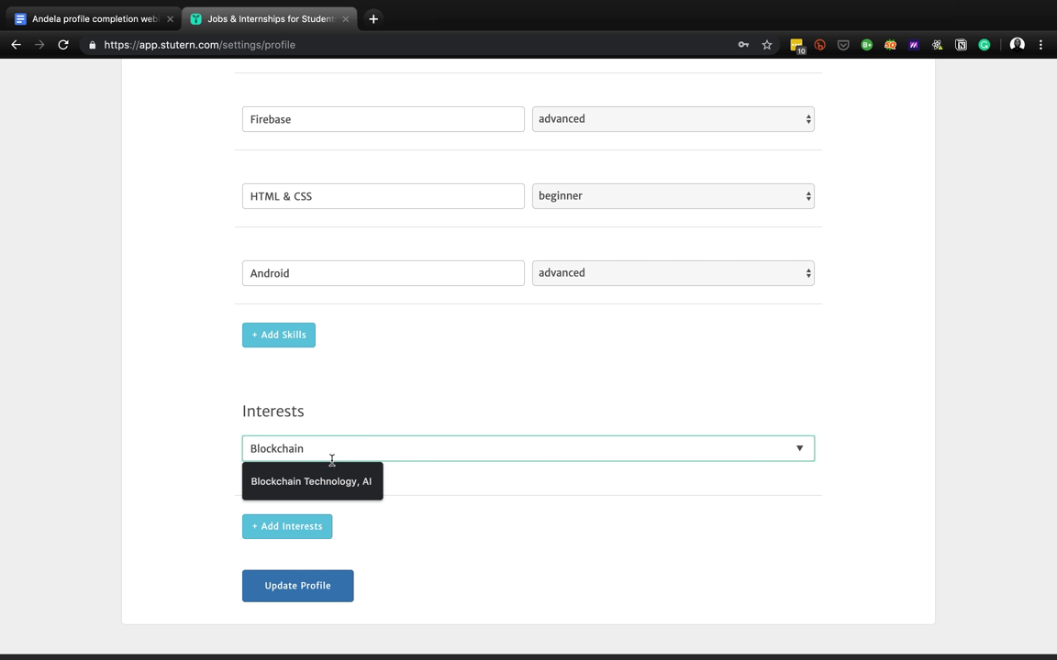
click(341, 480)
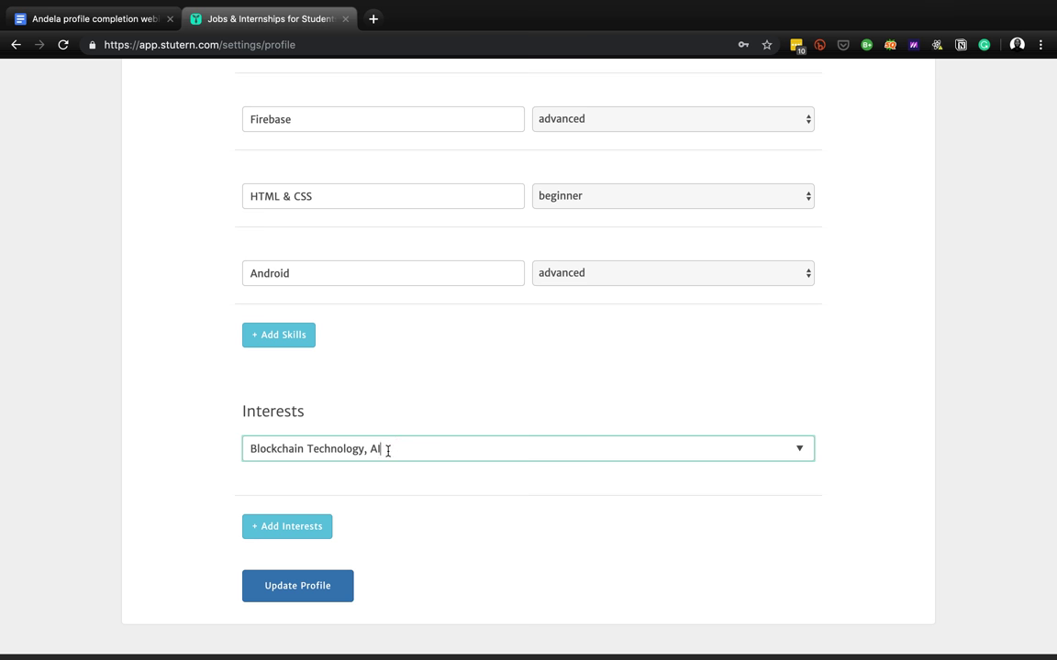
drag(391, 449, 365, 447)
key(BackSpace)
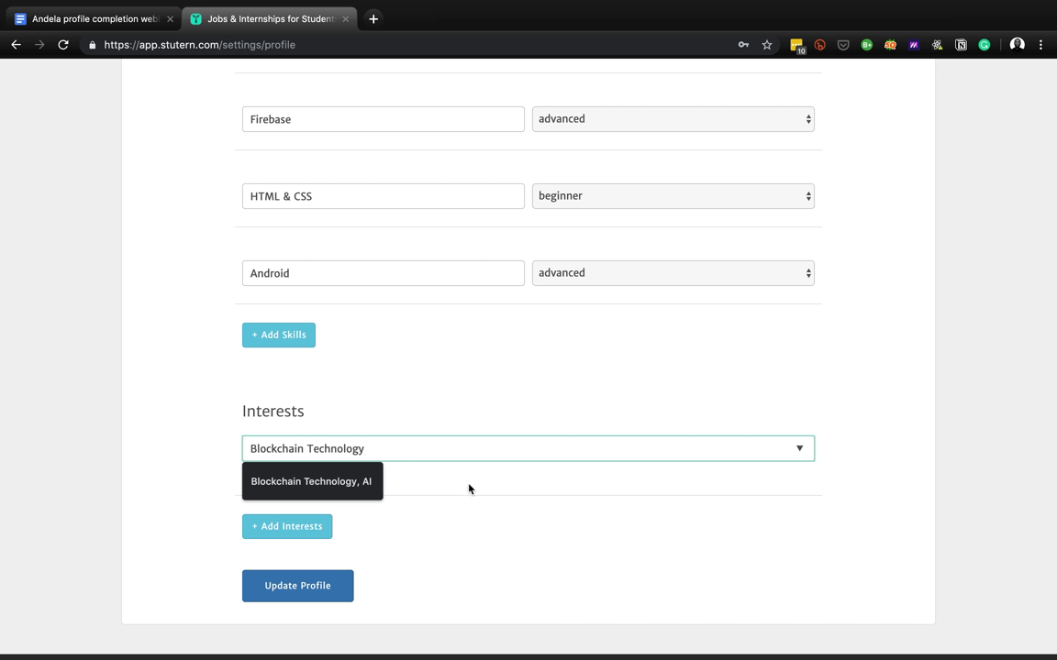
Add AI and VR as two more interest entries.
click(294, 526)
click(322, 541)
text(AI)
click(285, 604)
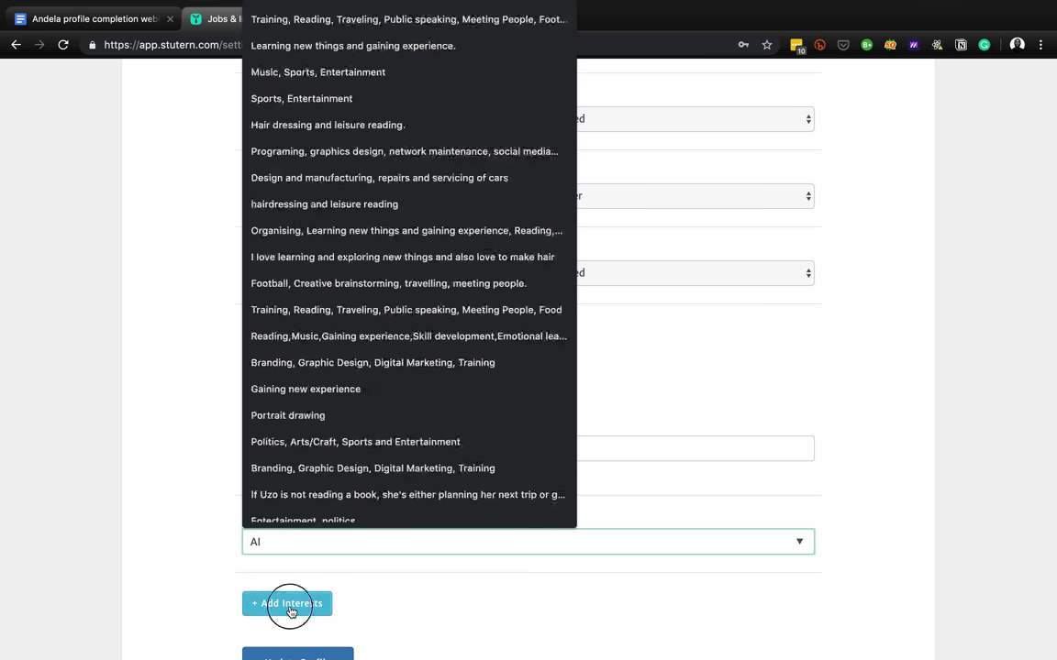
click(335, 620)
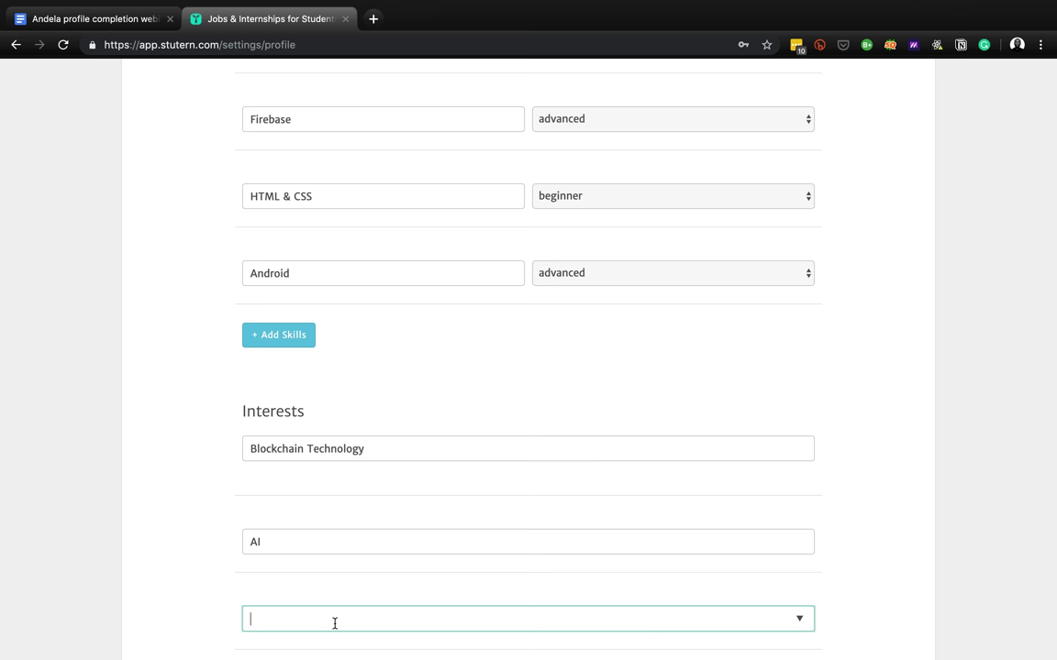
scroll(335, 623, down, 3)
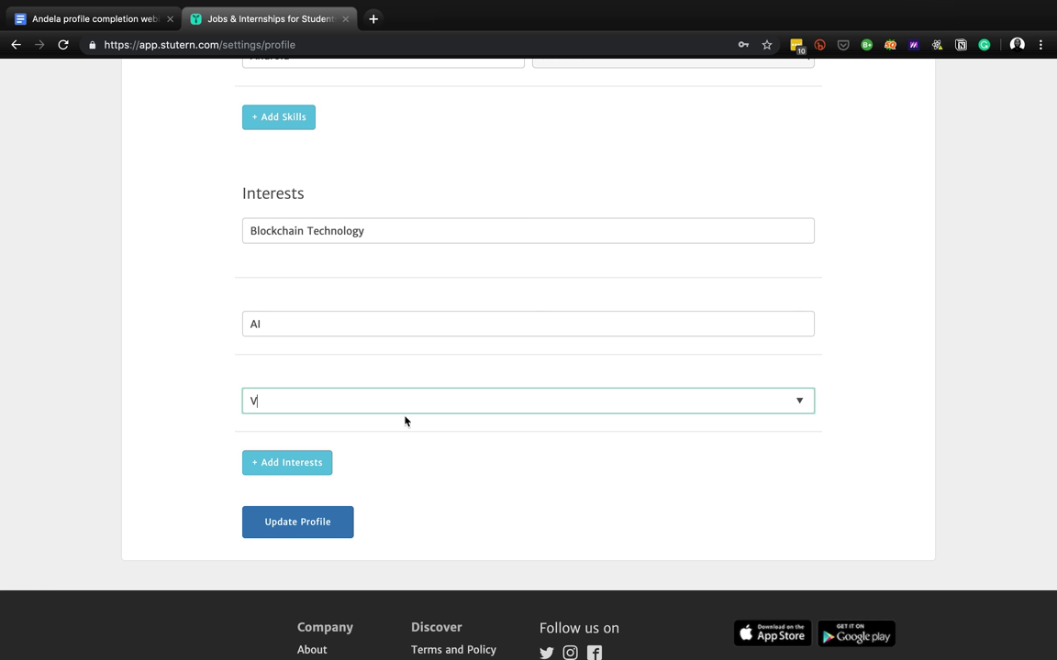
text(R)
Save the profile with Update Profile, raising completion from 40% to 90%.
scroll(357, 408, down, 3)
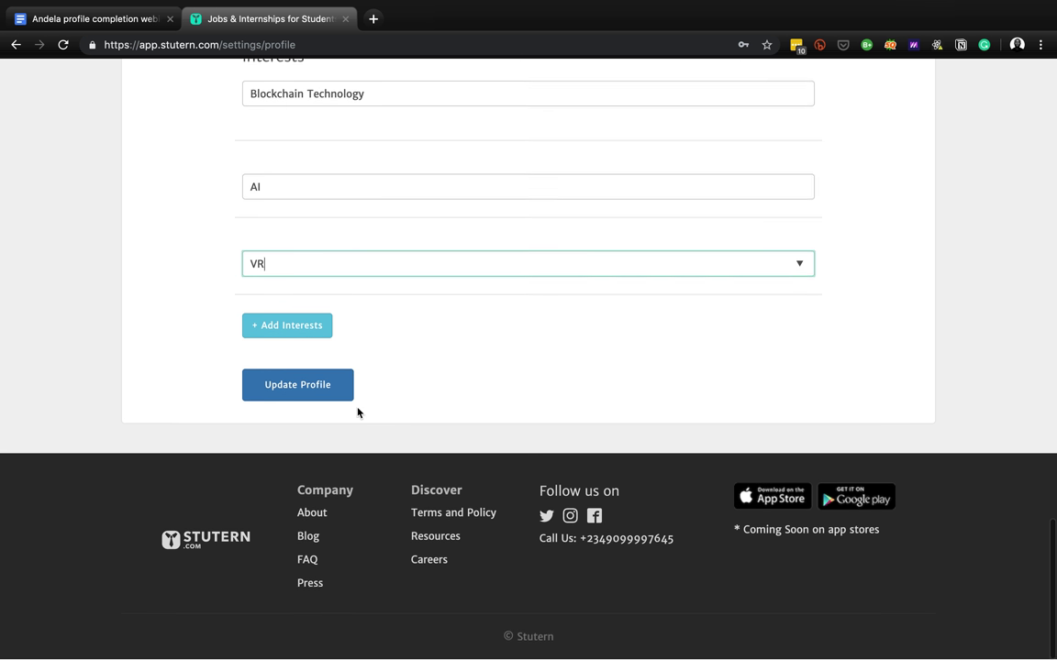
scroll(281, 189, up, 15)
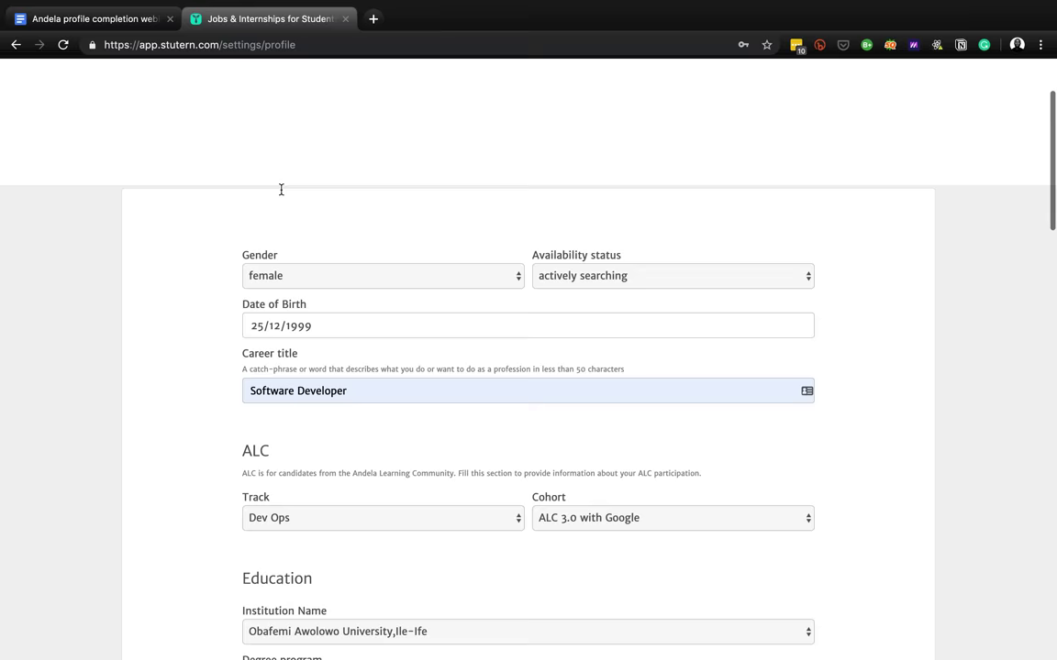
scroll(282, 194, down, 5)
scroll(282, 195, up, 5)
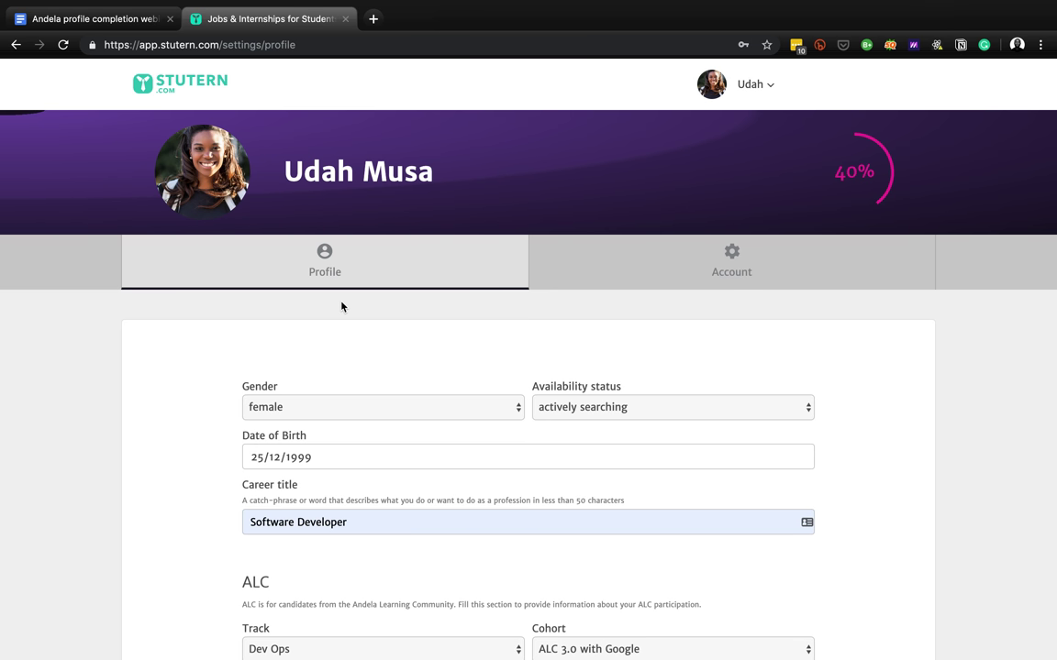
scroll(342, 307, down, 20)
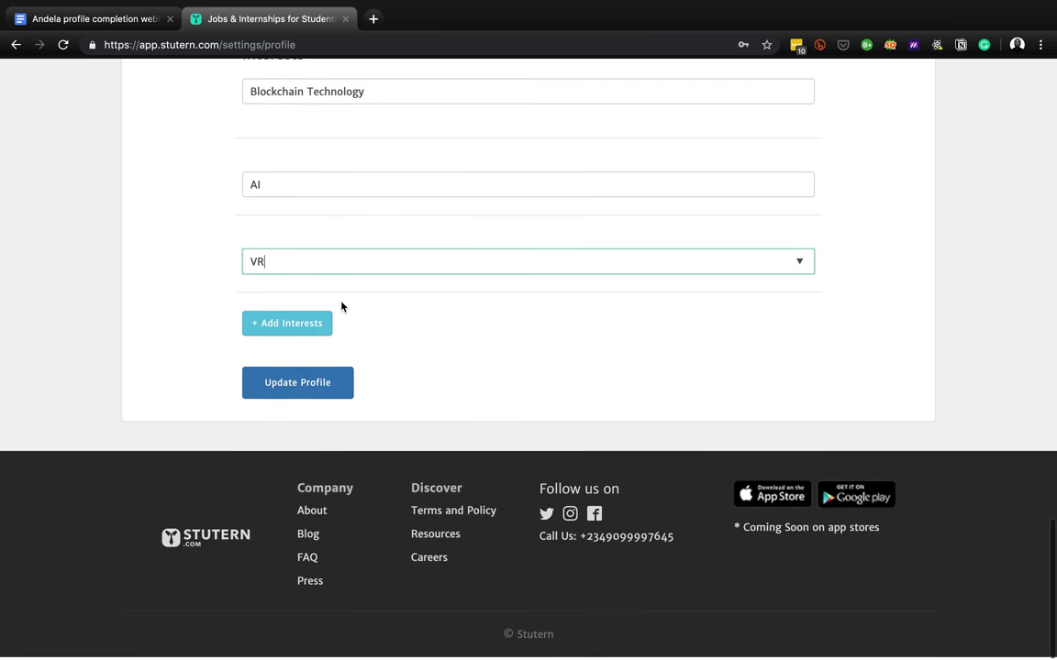
click(313, 385)
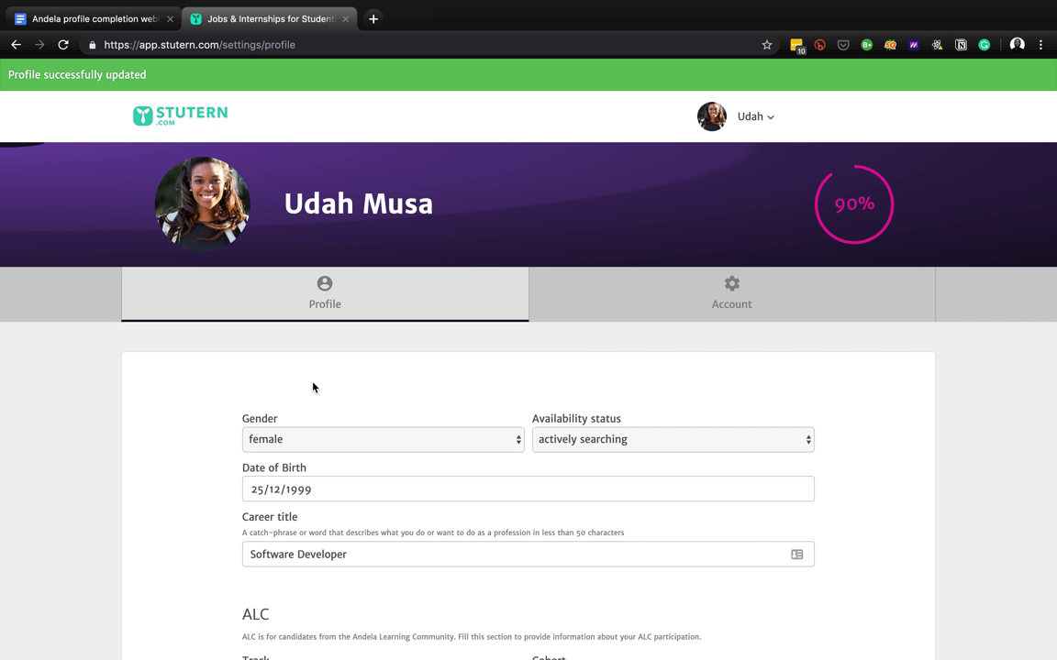
scroll(313, 387, down, 12)
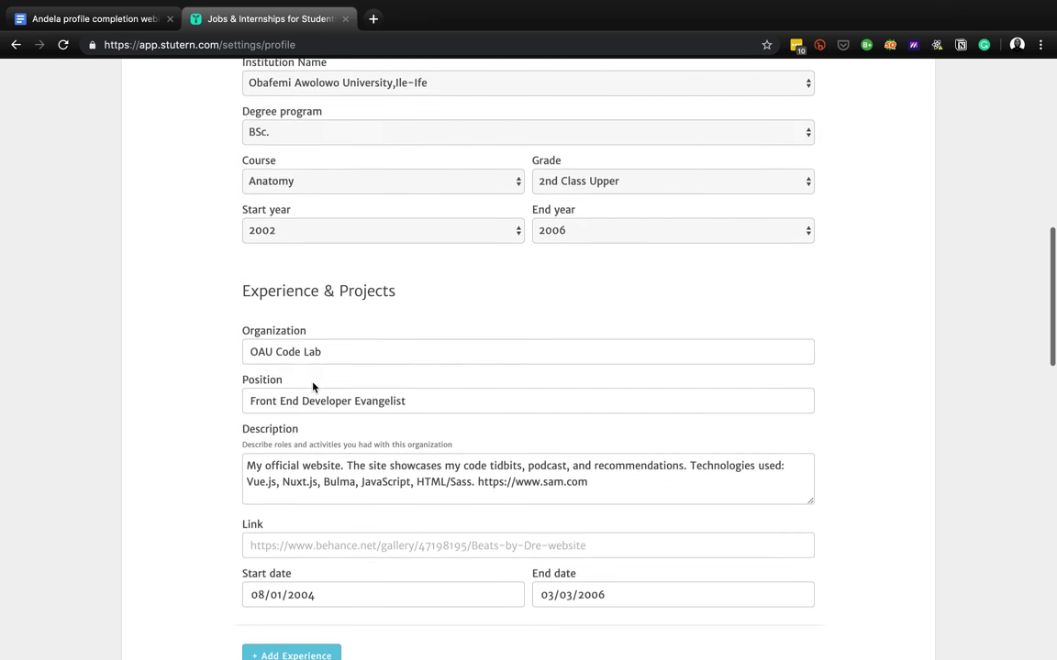
click(82, 19)
scroll(318, 314, down, 5)
scroll(318, 314, down, 4)
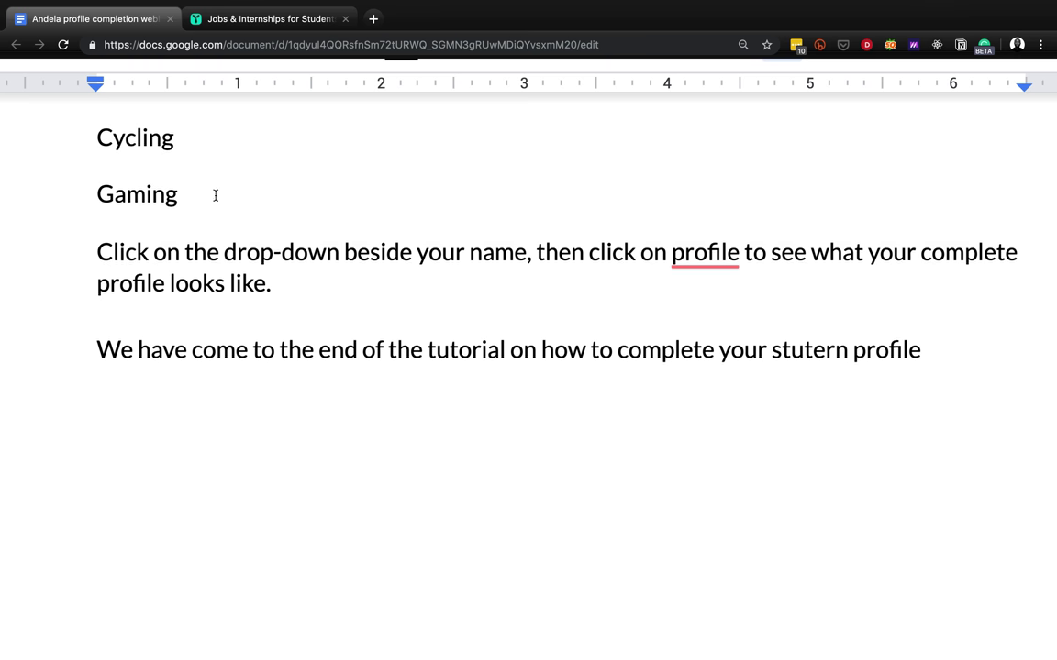
scroll(209, 192, up, 2)
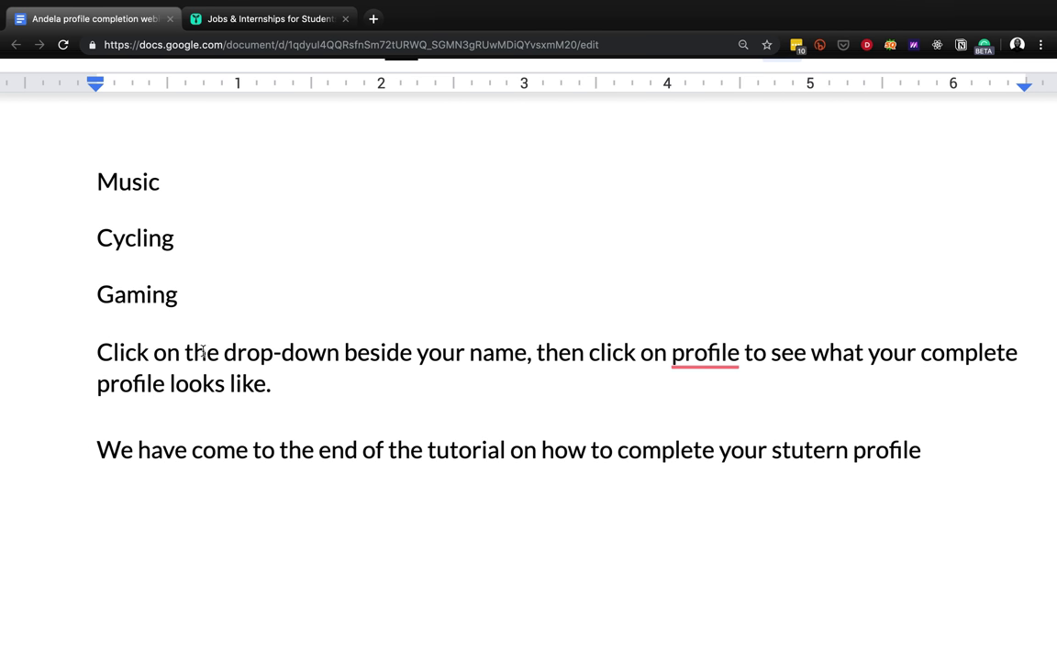
scroll(203, 352, down, 1)
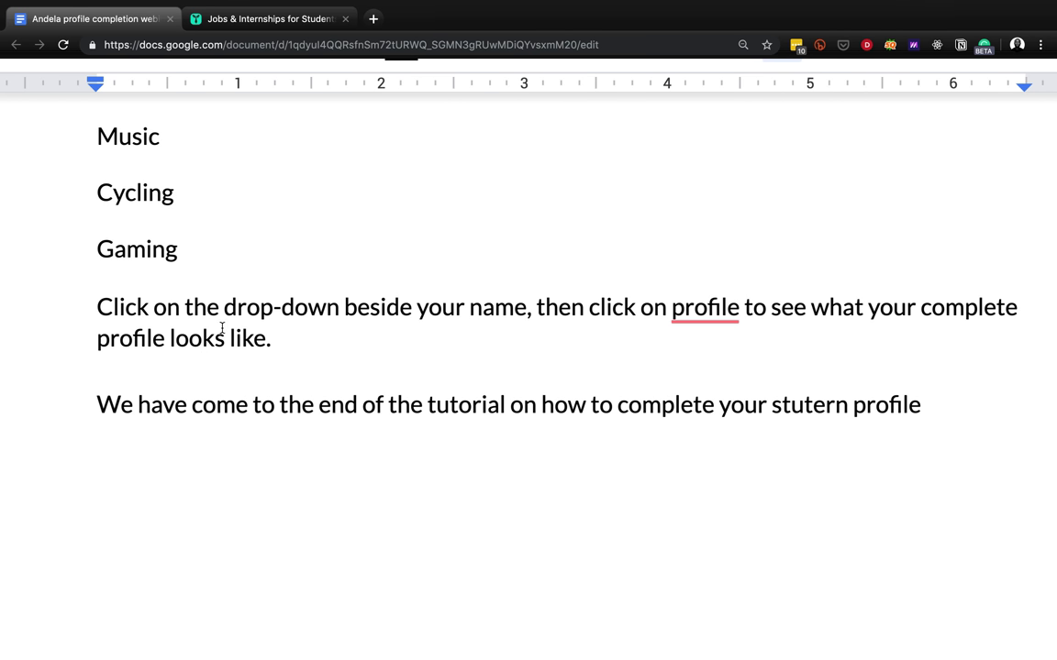
scroll(521, 398, down, 5)
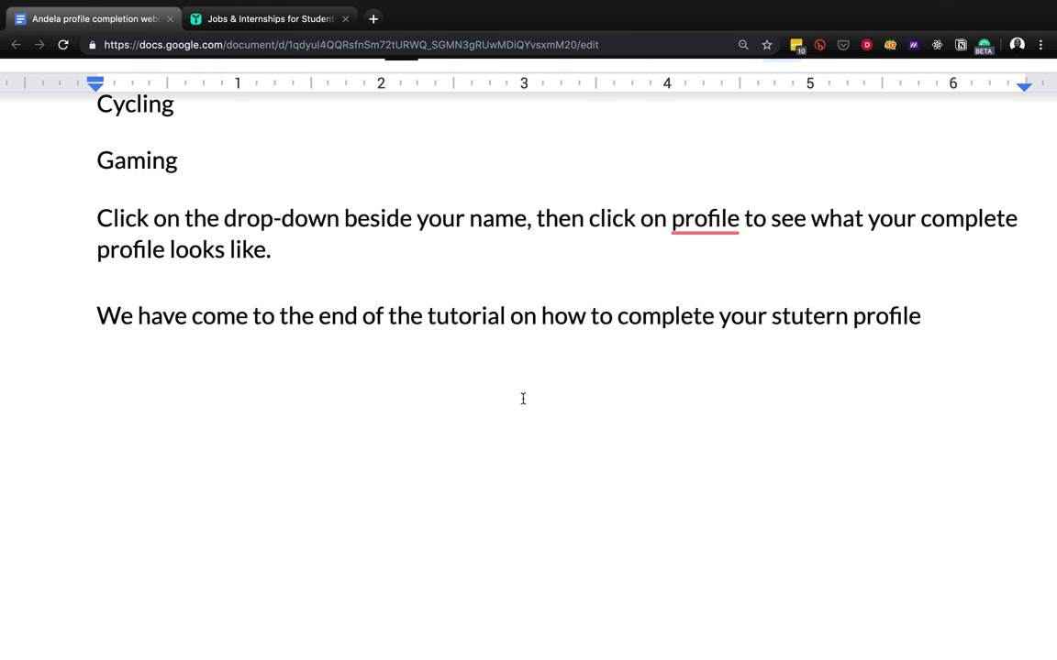
scroll(523, 399, up, 10)
scroll(523, 399, up, 10)
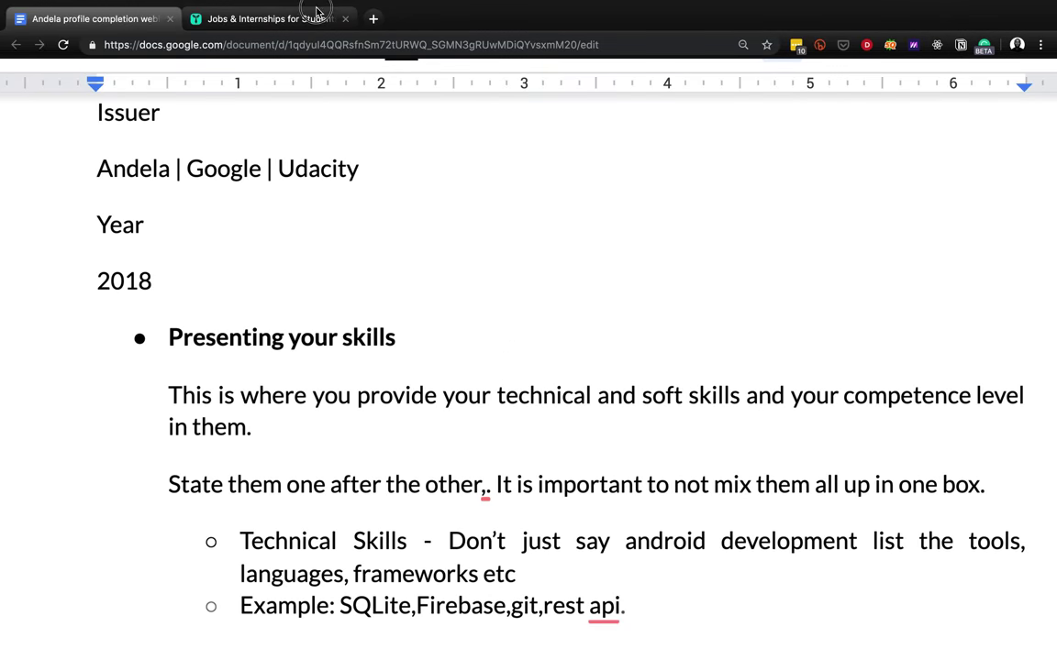
key(ctrl+Tab)
scroll(439, 268, up, 5)
scroll(439, 275, up, 10)
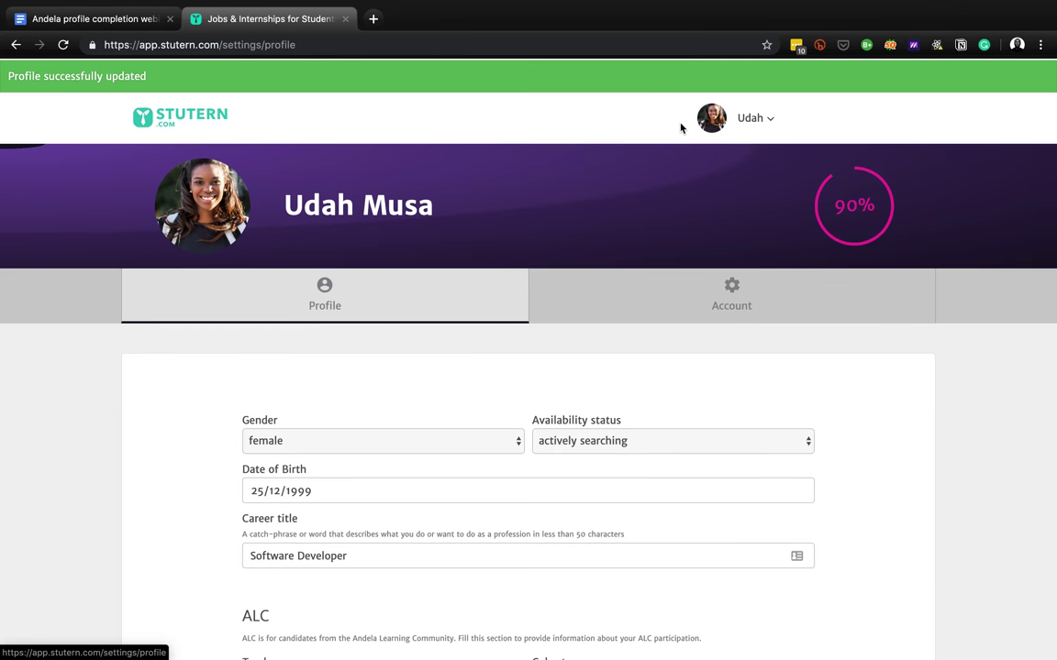
Go to the Stutern job postings list using the logo.
click(177, 110)
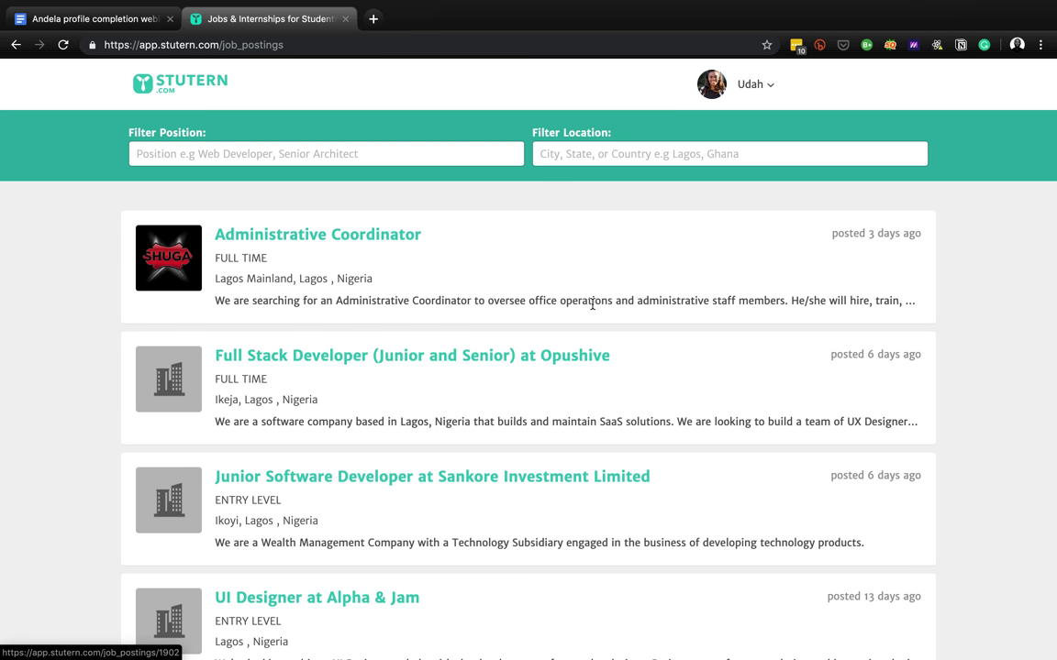
Open the Opushive Full Stack Developer posting and read its salary ranges and requirements.
click(427, 358)
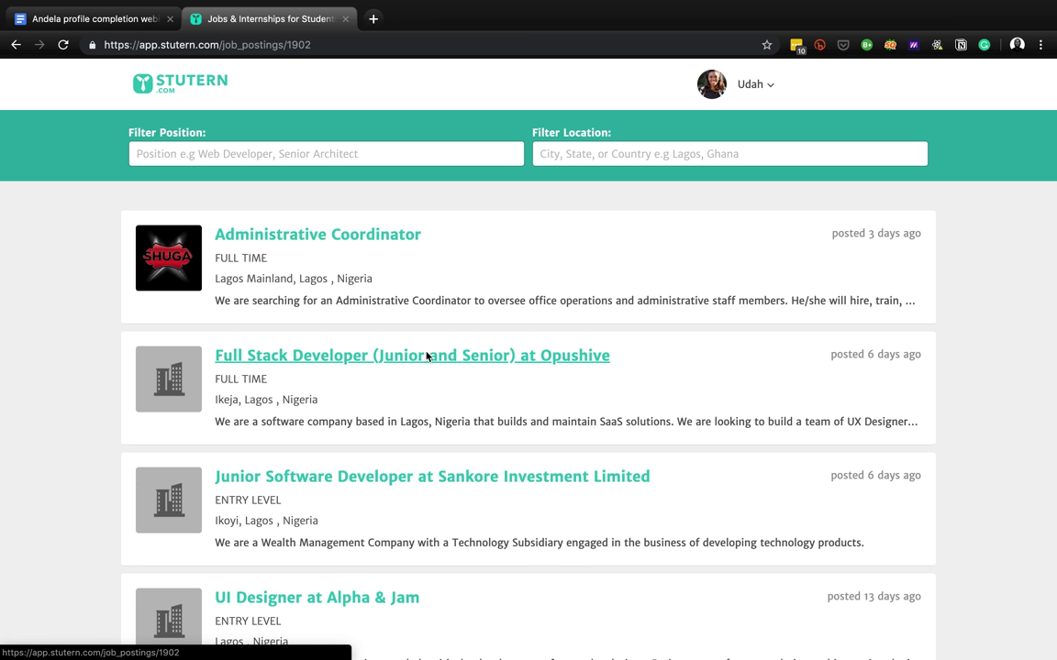
scroll(446, 466, down, 5)
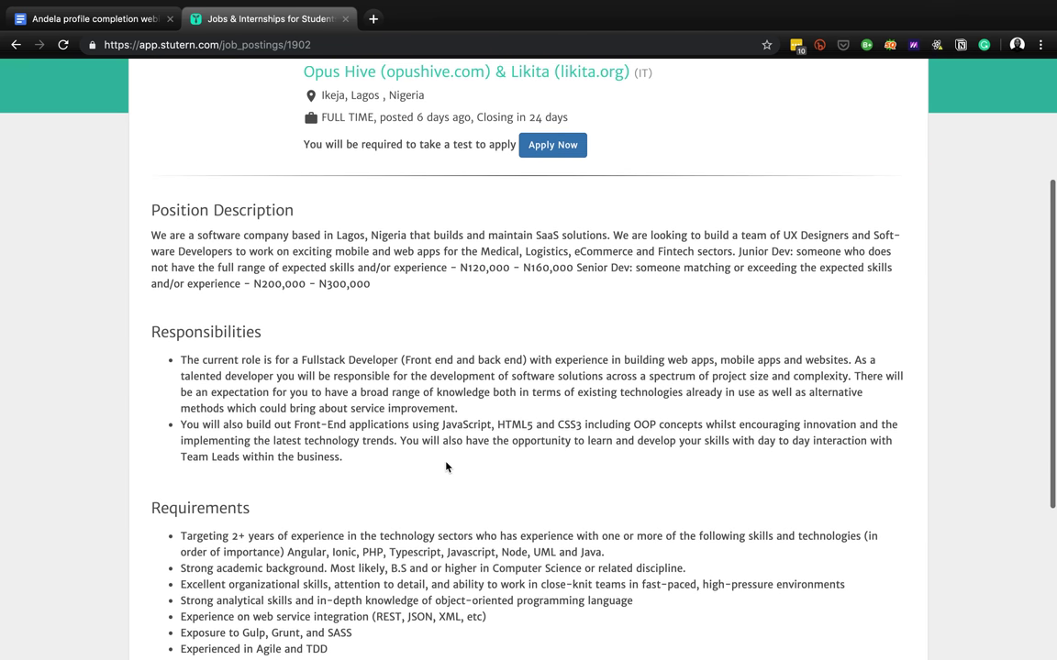
scroll(446, 468, up, 2)
scroll(446, 467, up, 1)
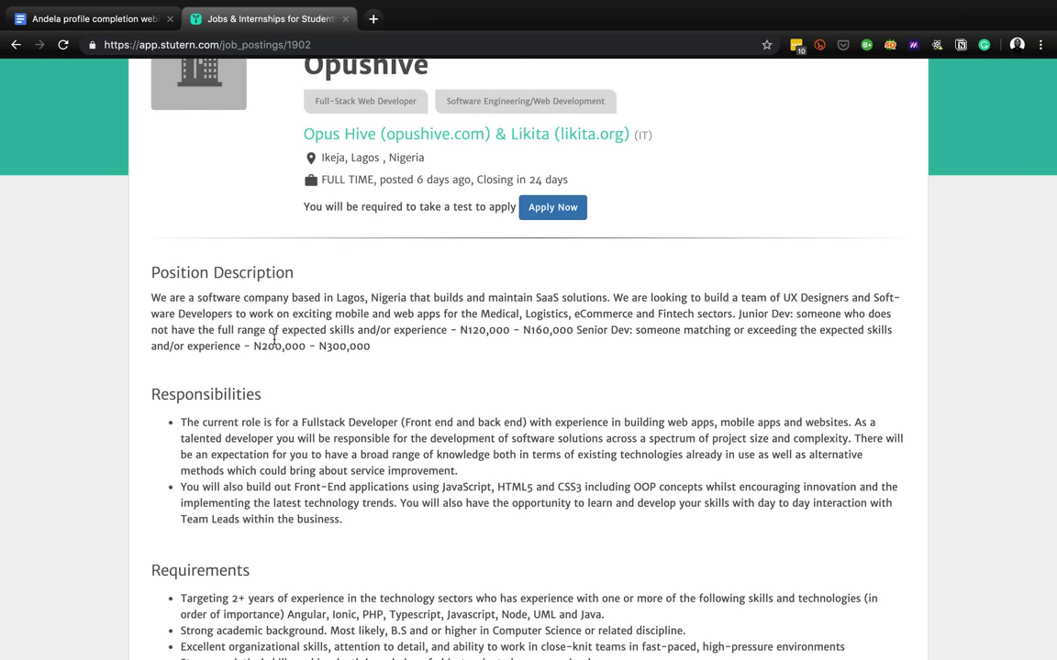
scroll(360, 312, up, 2)
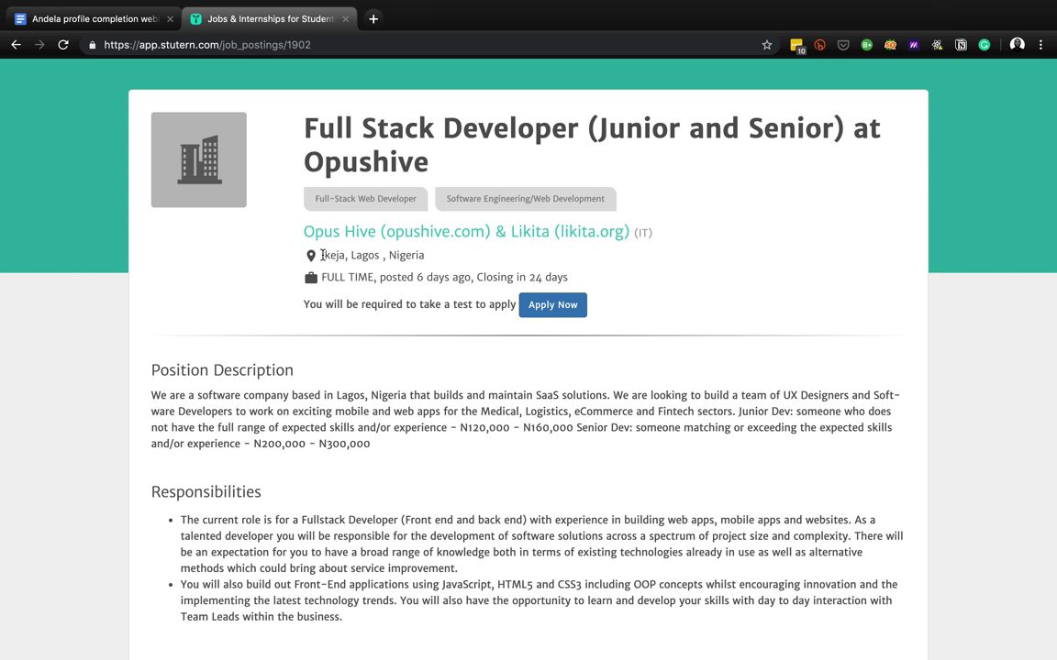
scroll(500, 321, down, 2)
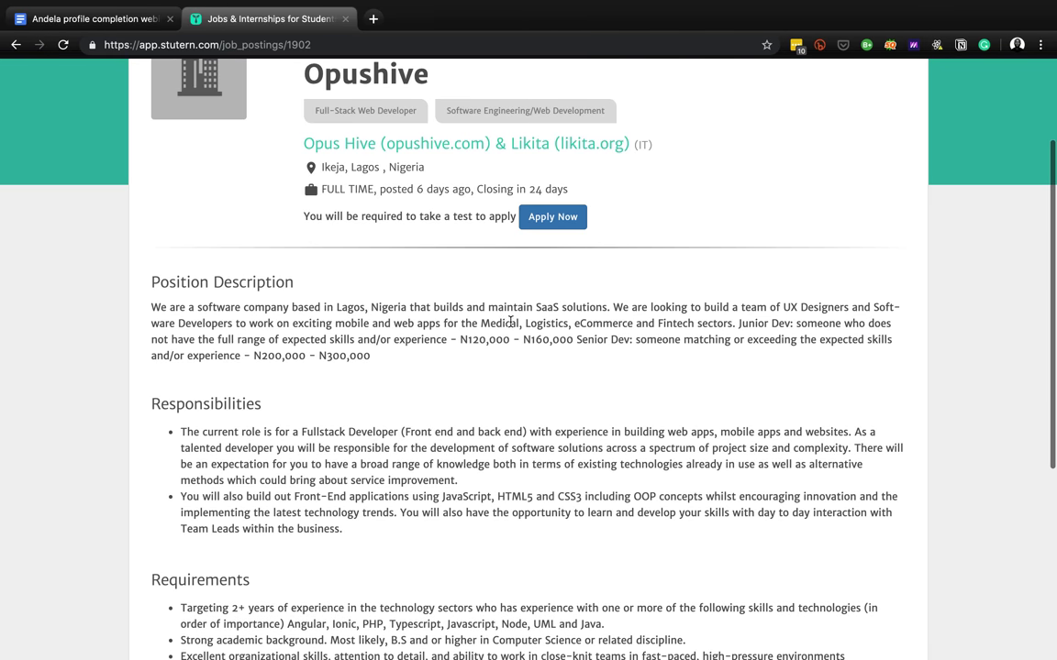
drag(467, 339, 548, 338)
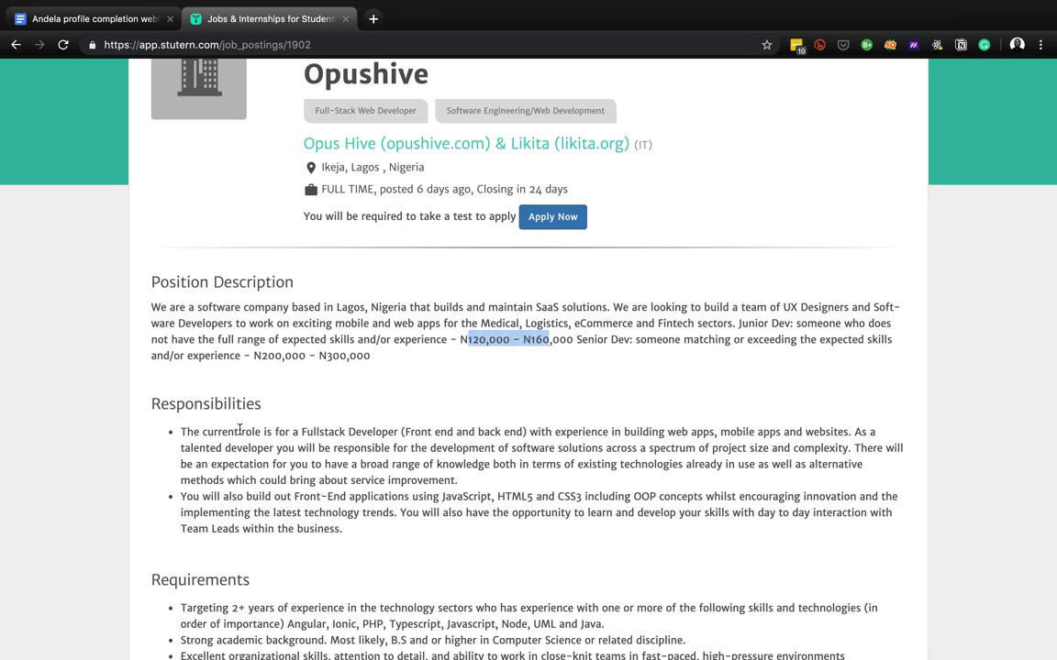
scroll(206, 385, down, 1)
drag(181, 373, 307, 406)
scroll(332, 459, down, 3)
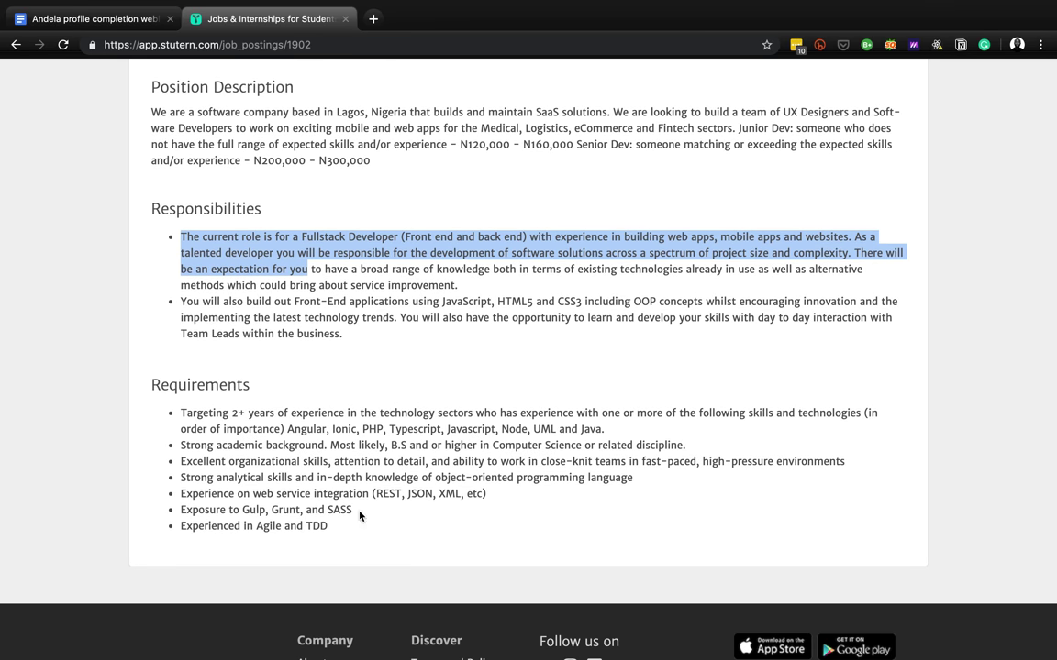
double_click(340, 511)
click(305, 513)
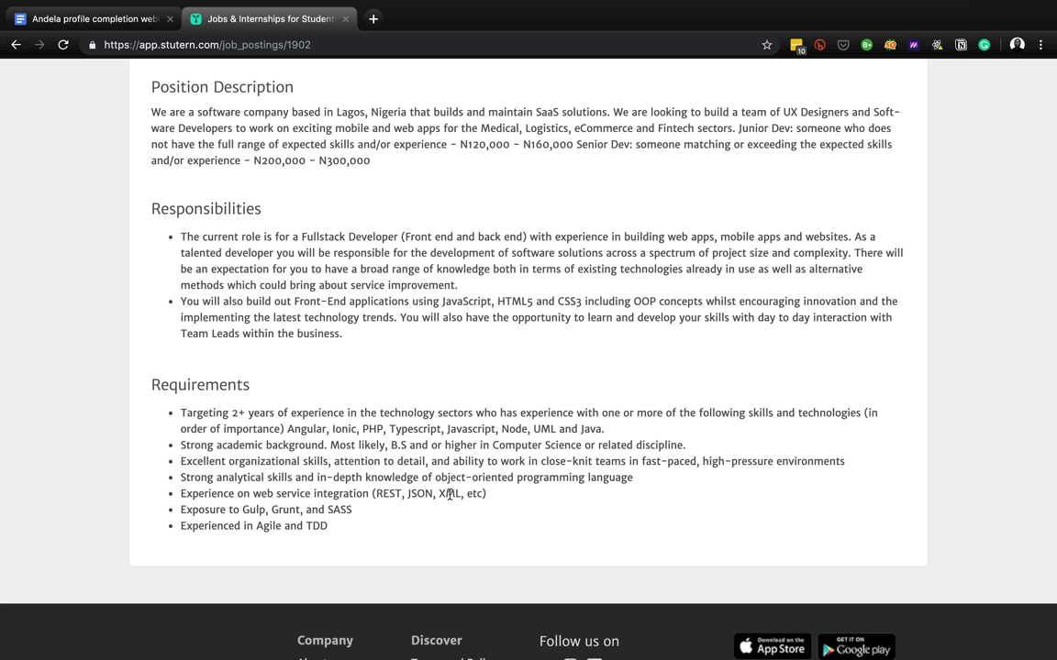
click(400, 493)
scroll(298, 435, up, 5)
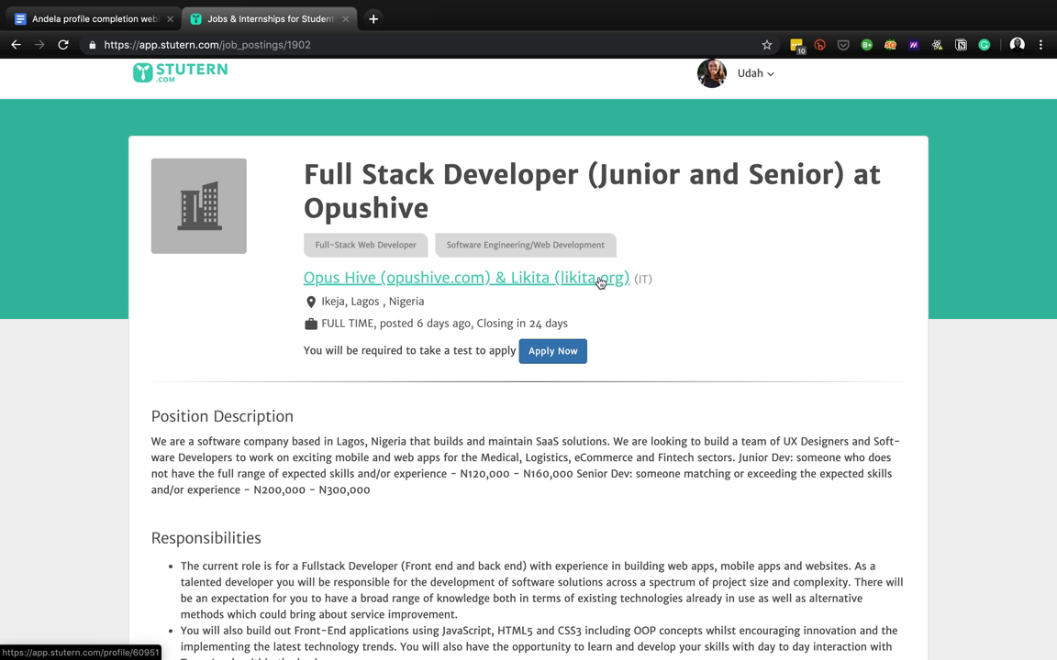
Copy likita.org from the posting into Spotlight and open the Likita homepage in Chrome.
drag(651, 283, 555, 279)
key(super+space)
key(BackSpace)
key(BackSpace)
key(BackSpace)
key(BackSpace)
key(BackSpace)
key(super+Left)
key(Delete)
key(super+a)
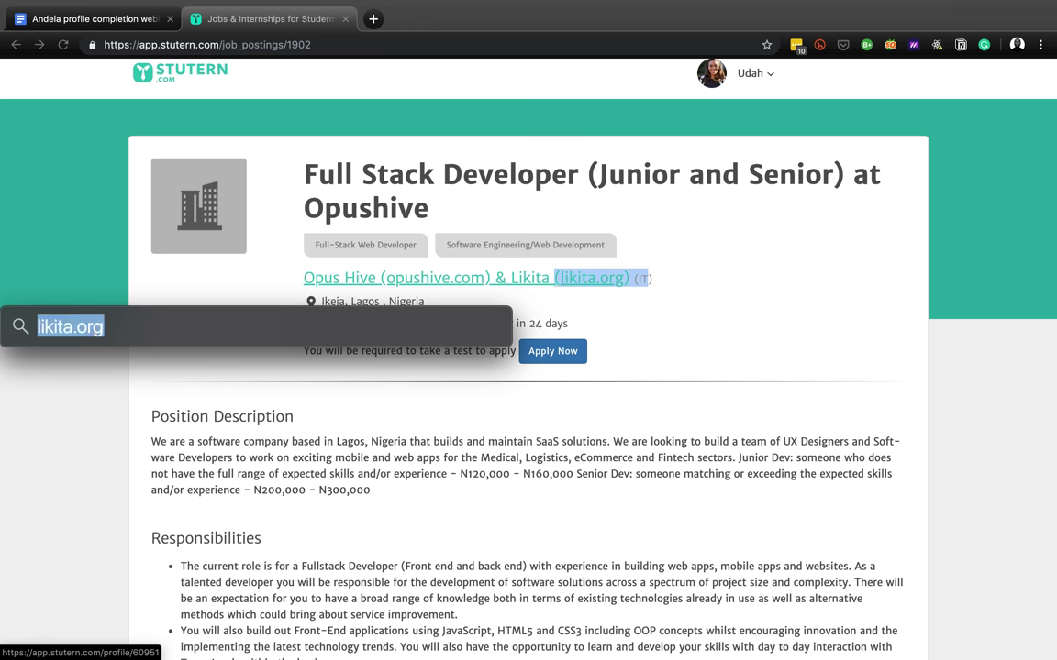
key(Return)
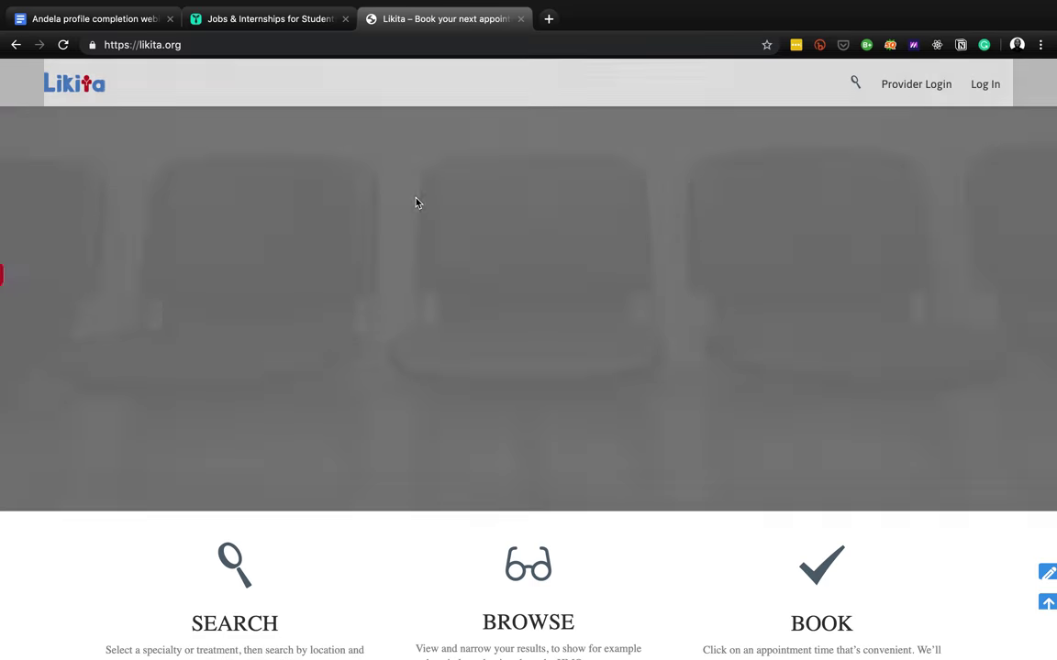
scroll(415, 203, down, 10)
scroll(416, 203, up, 10)
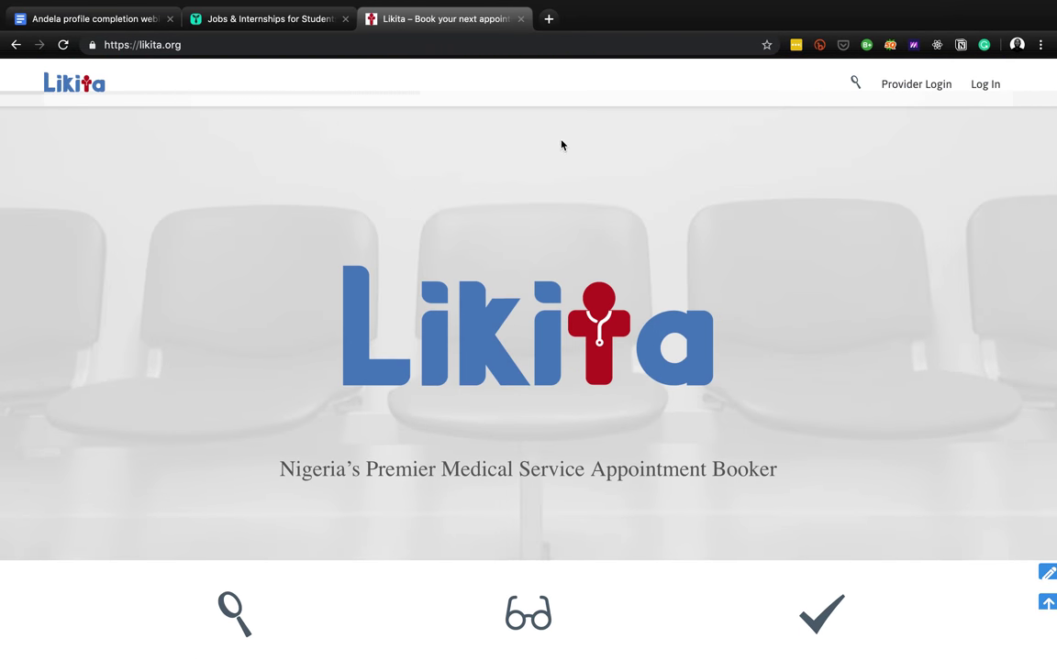
scroll(561, 144, down, 10)
scroll(347, 387, up, 10)
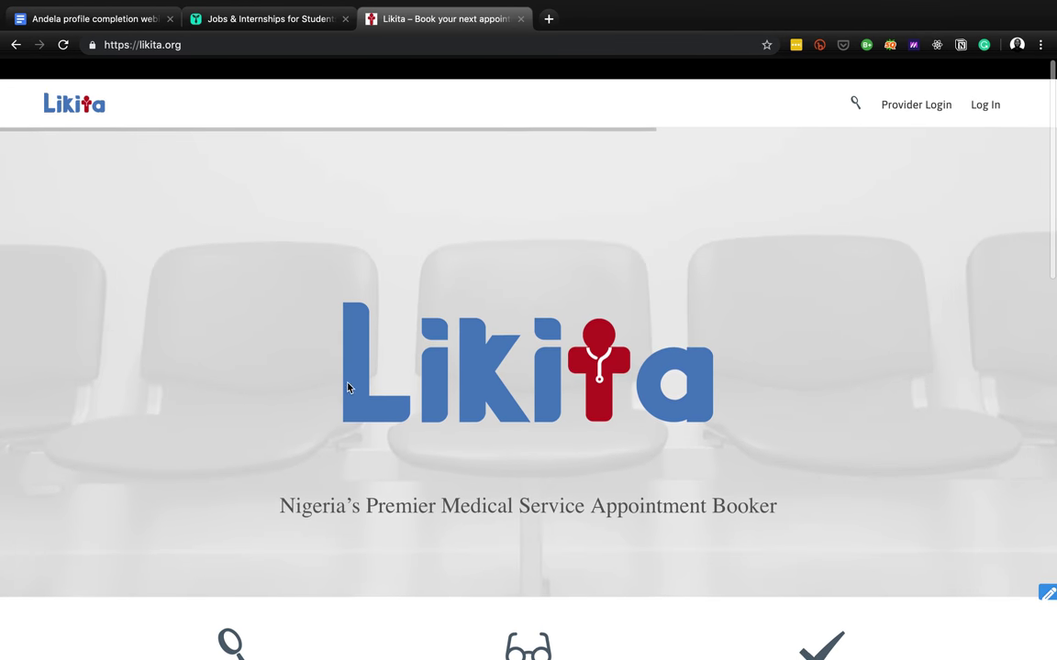
Search Google for 'likita Nigeria', then return to the Opushive posting tab.
click(173, 52)
text(goo)
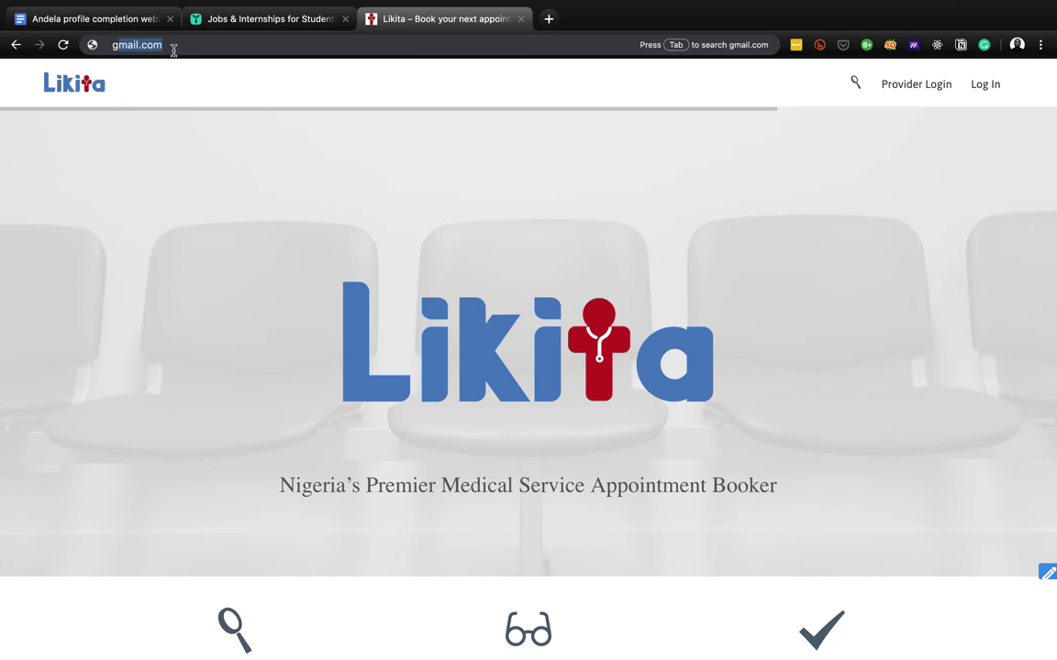
key(Down)
key(Down)
key(Down)
key(Return)
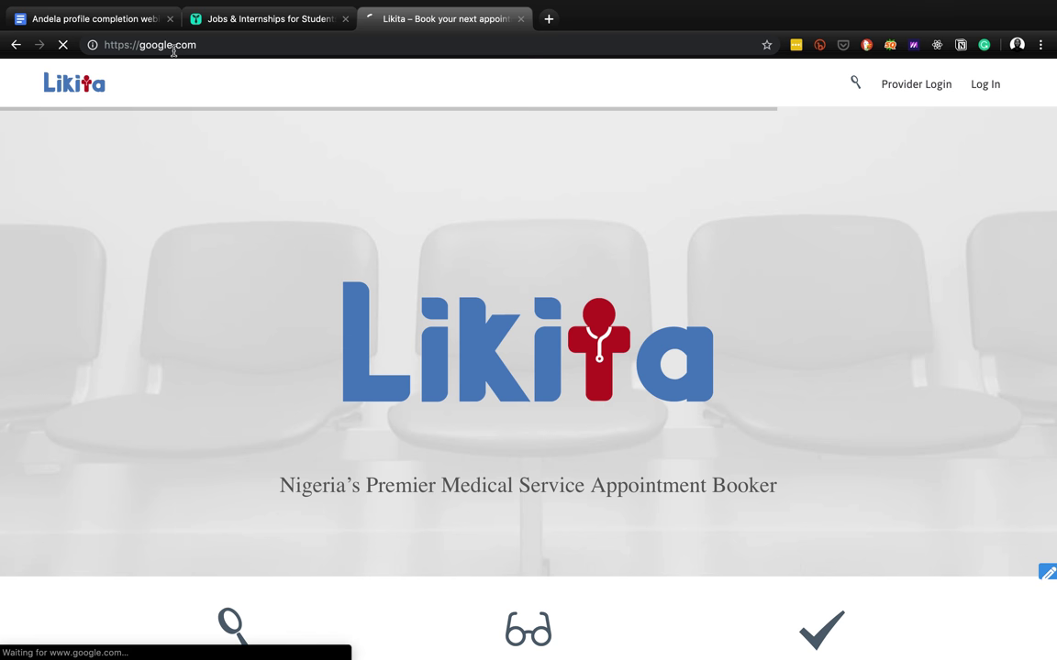
text(likita.org)
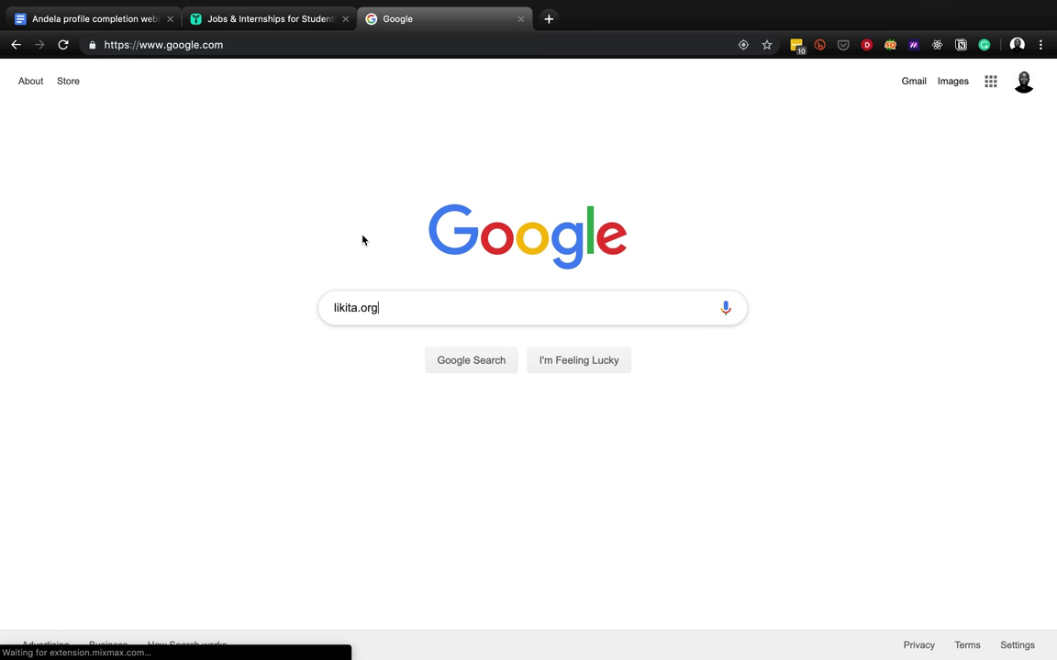
key(BackSpace)
key(BackSpace)
key(BackSpace)
key(BackSpace)
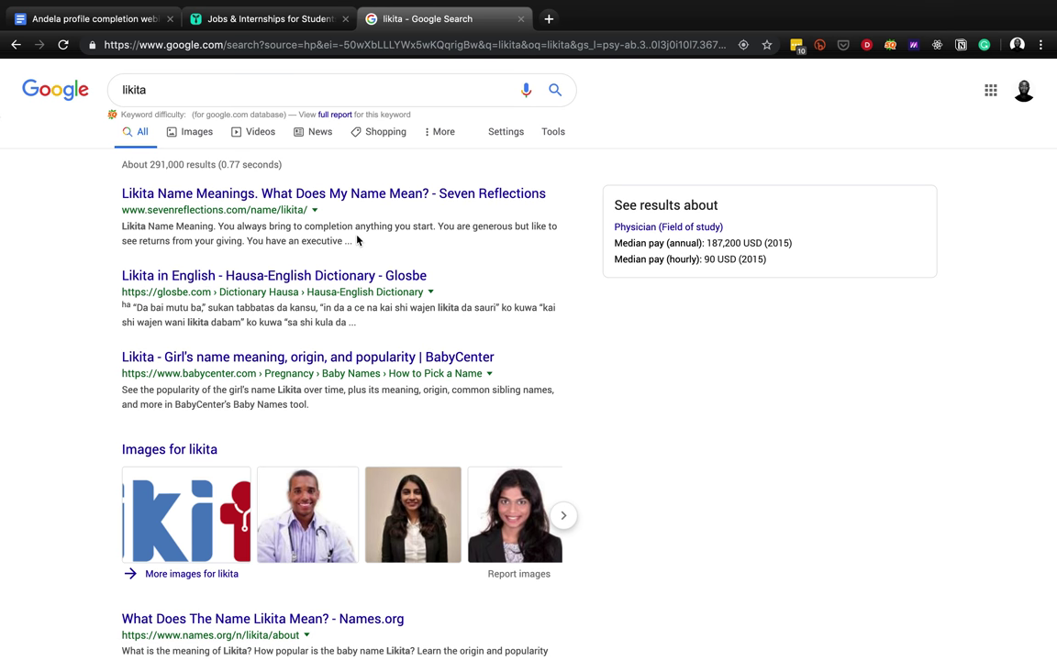
click(207, 99)
text(Nigeria)
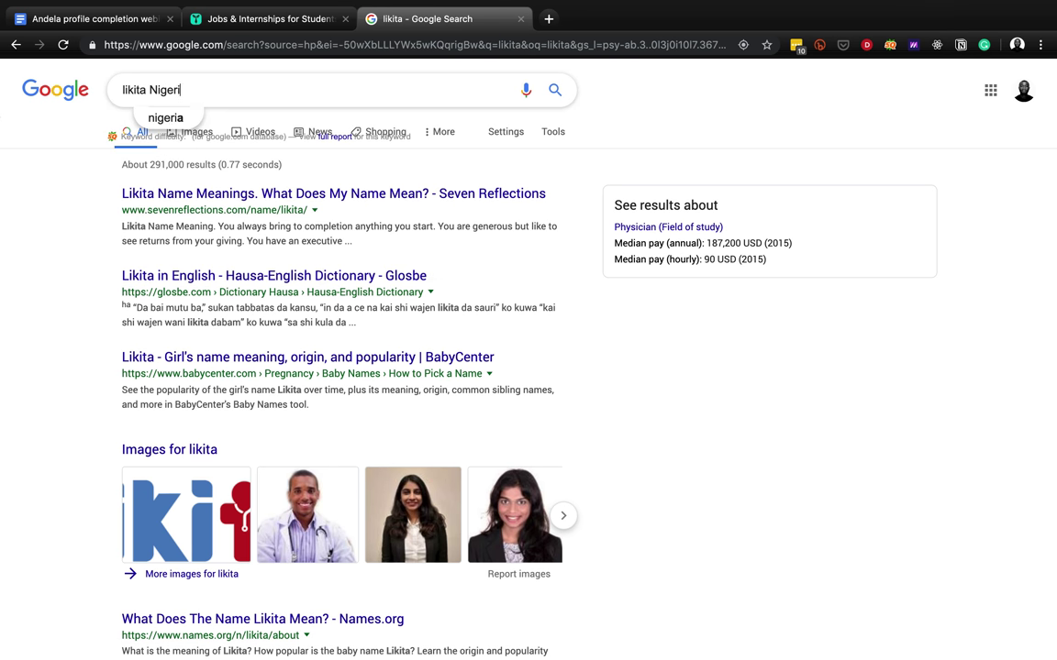
key(Return)
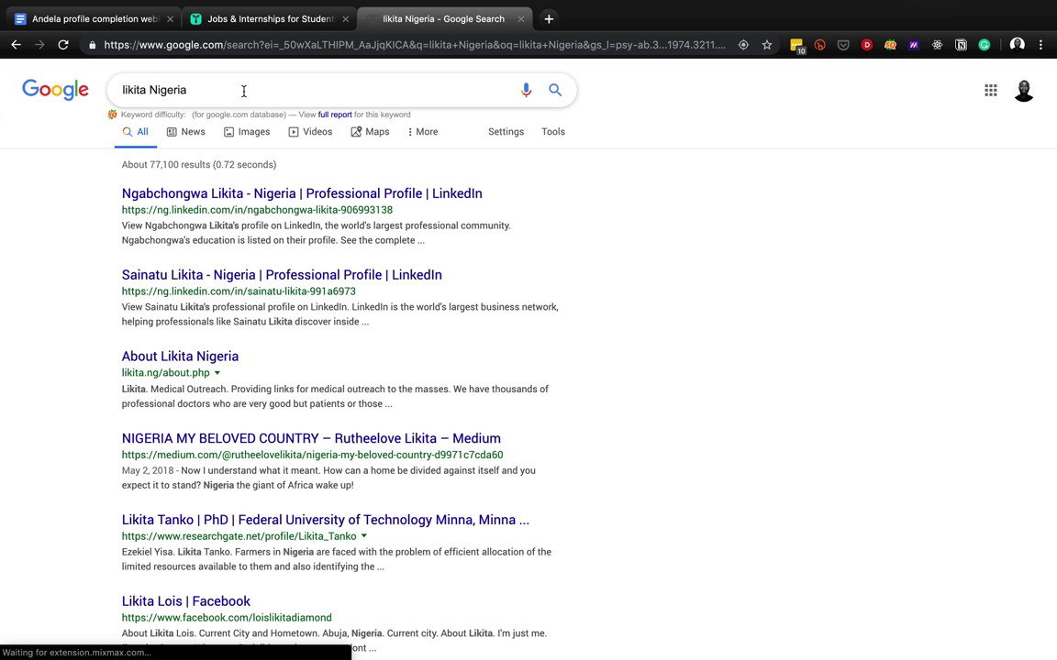
click(270, 30)
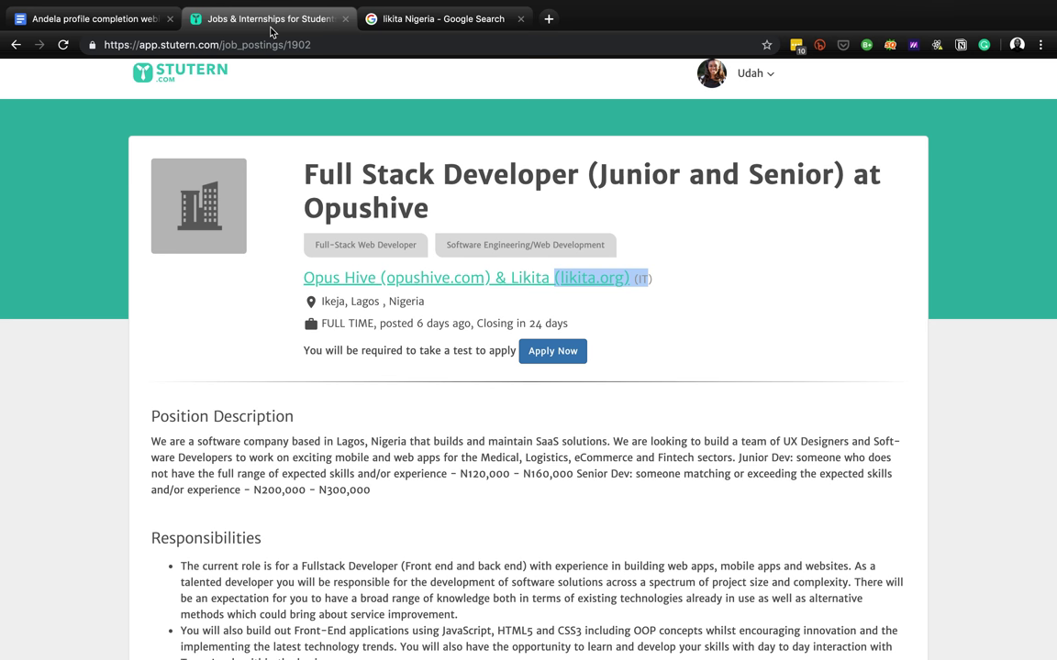
Copy the posting's company line, trim it to opushive.com in Spotlight, and open a new tab.
click(420, 171)
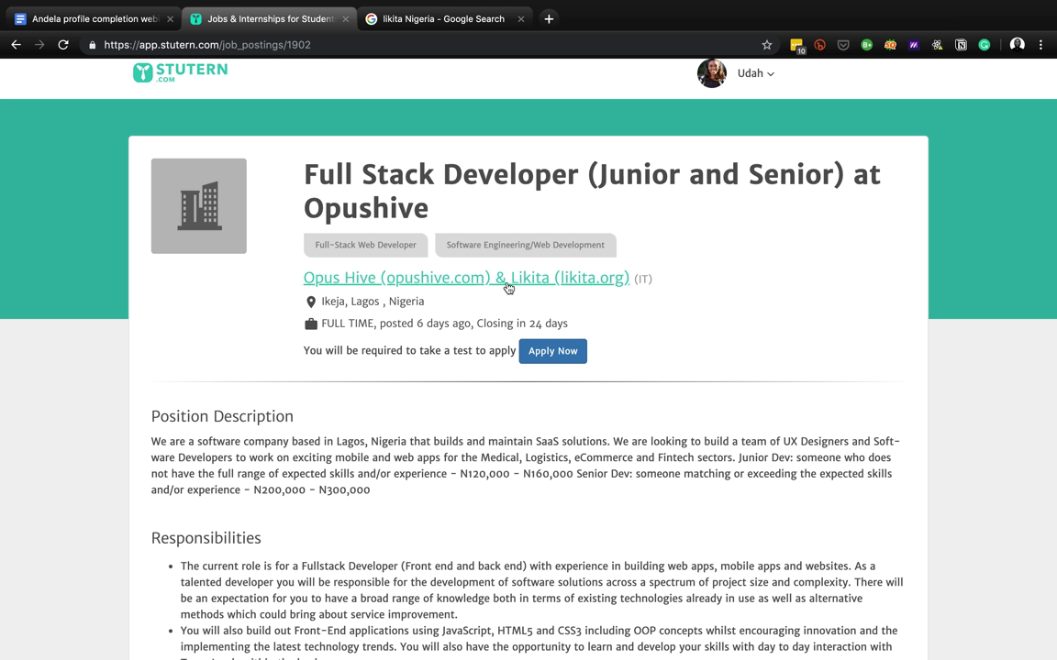
drag(662, 278, 313, 286)
key(super+c)
key(super+space)
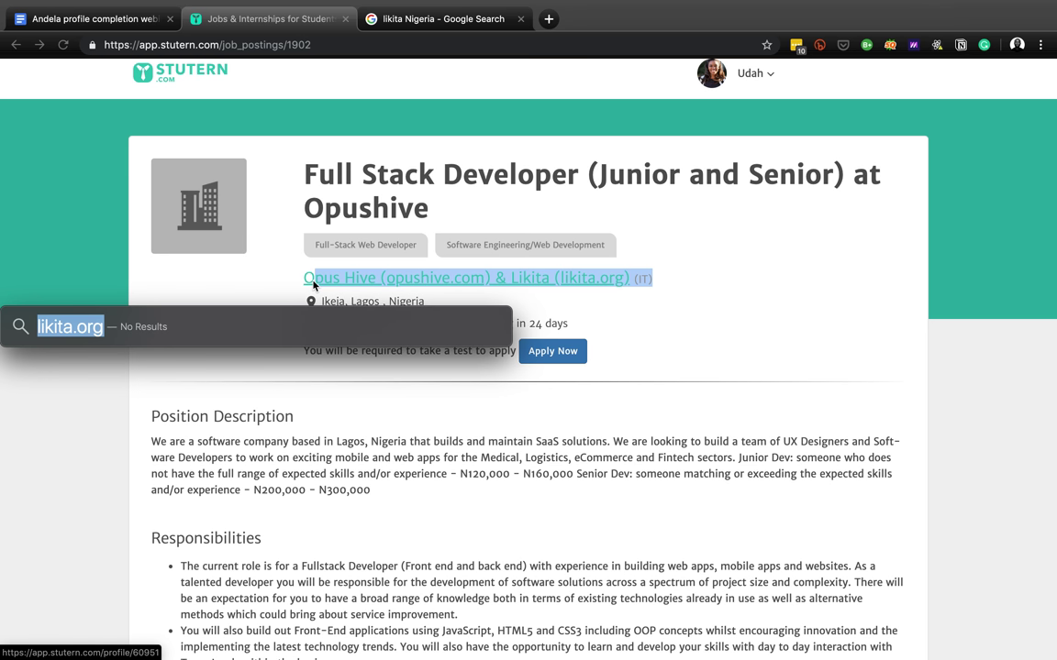
key(super+v)
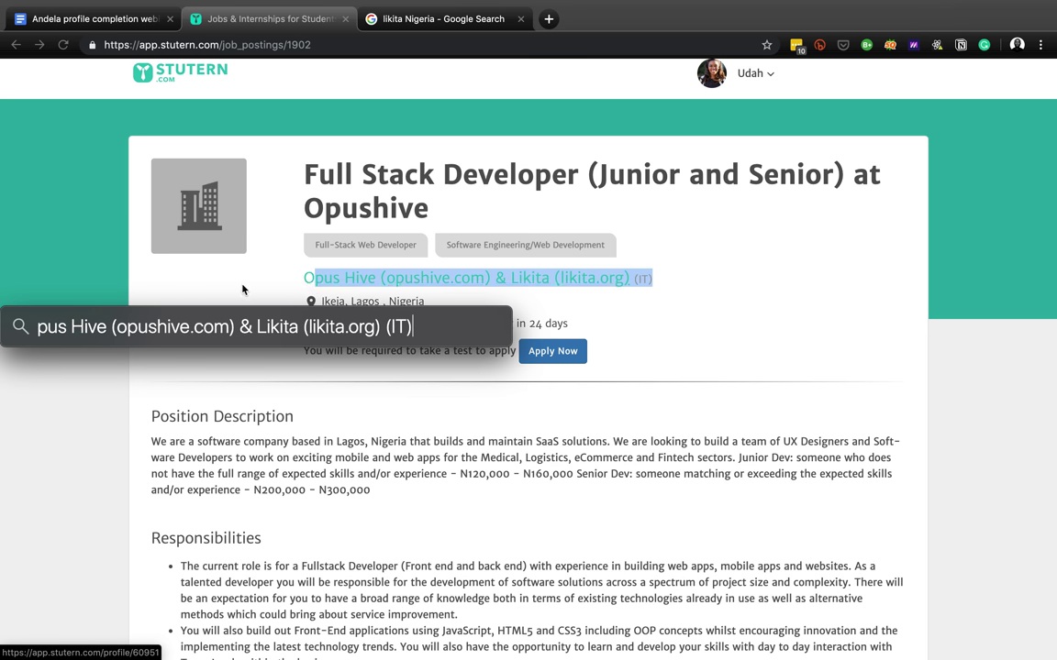
drag(230, 327, 414, 327)
key(BackSpace)
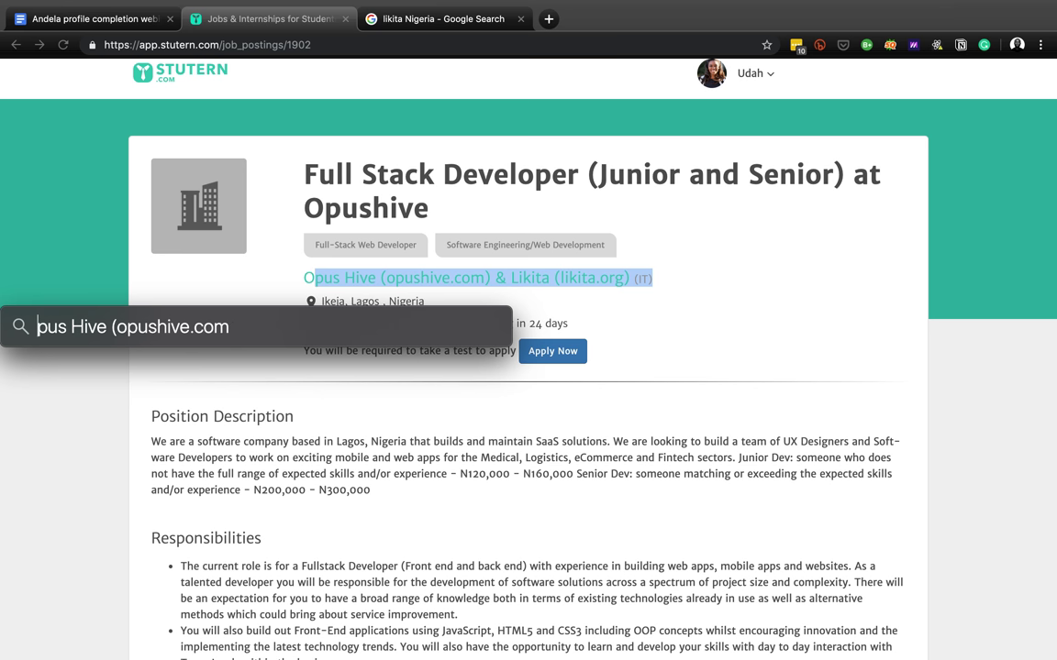
drag(37, 328, 108, 327)
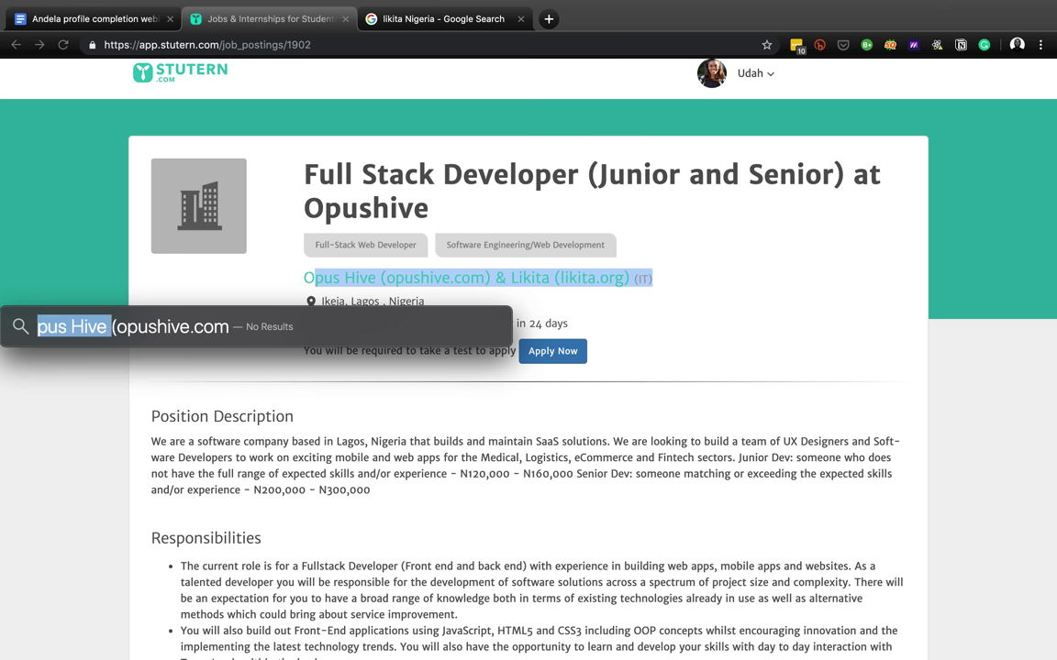
key(BackSpace)
key(super+a)
key(super+c)
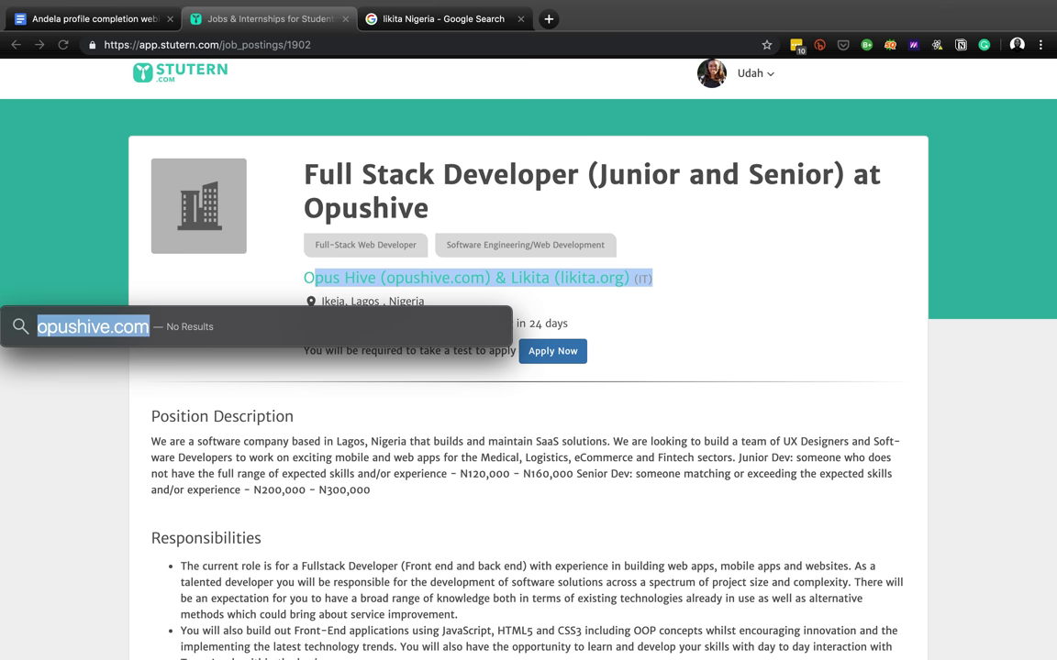
key(Escape)
key(super+t)
Load opushive.com to view the Opus Hive homepage, then close that tab.
key(super+v)
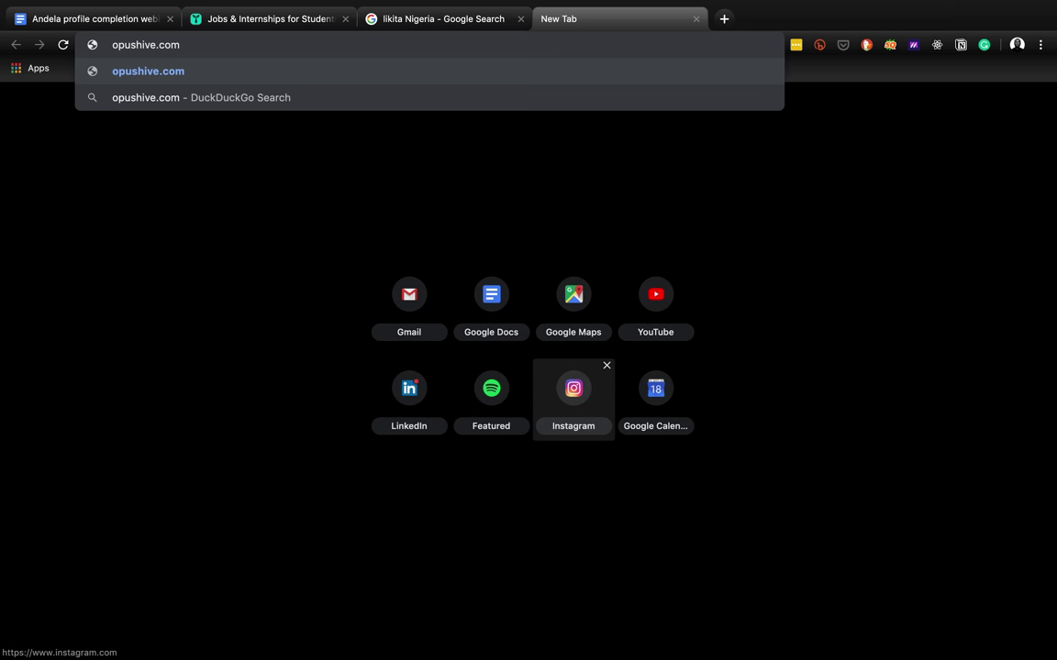
key(Return)
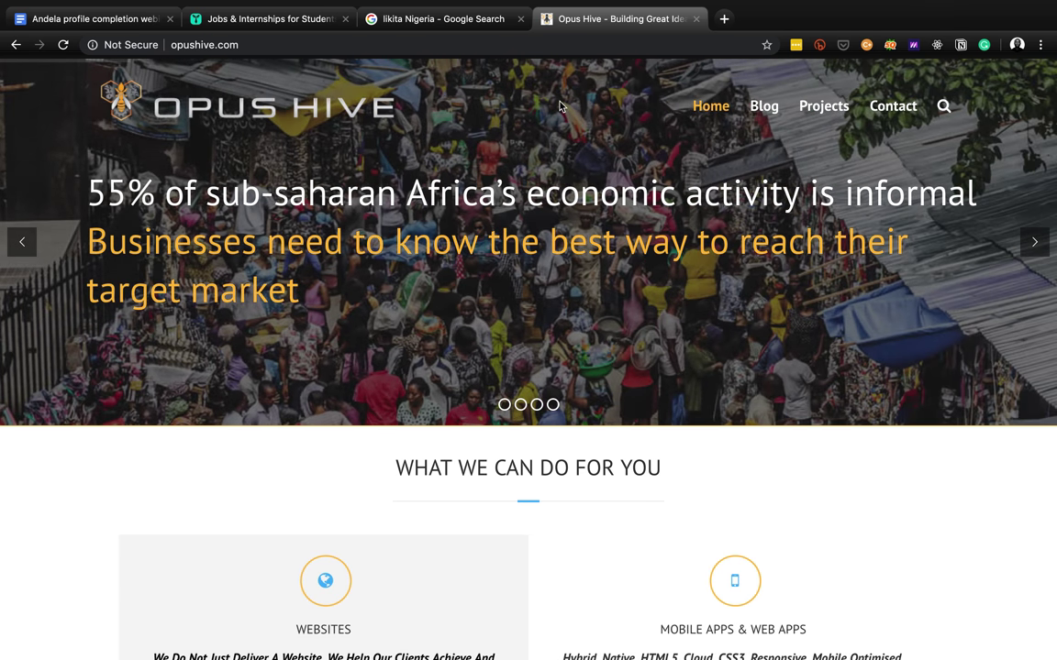
click(696, 20)
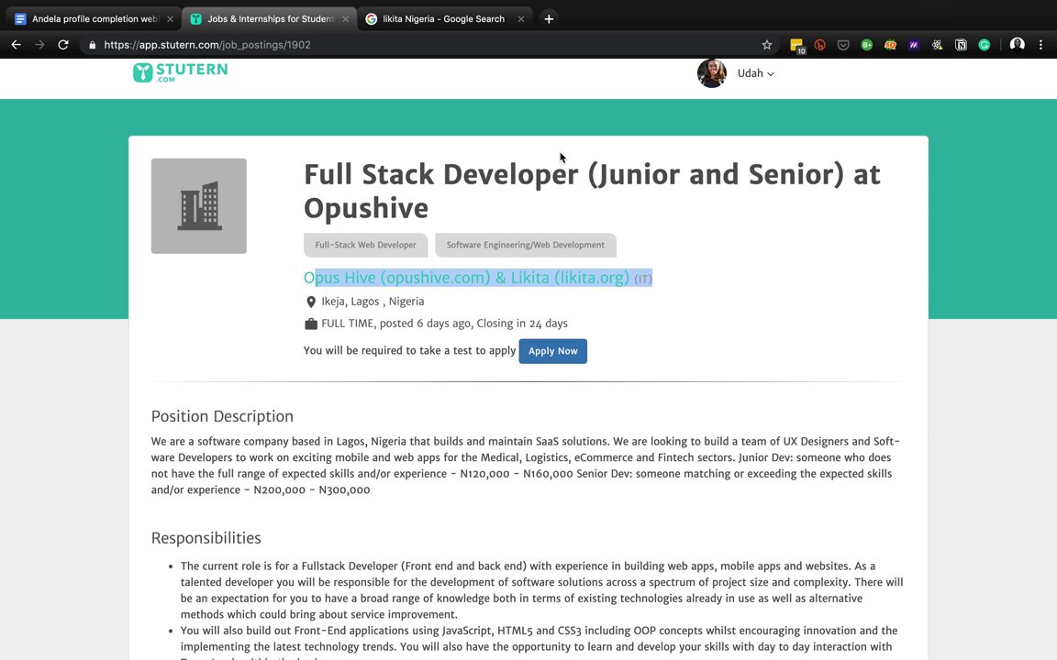
Clear the selection on the Opushive posting and switch to the macOS desktop.
scroll(532, 198, up, 1)
click(531, 195)
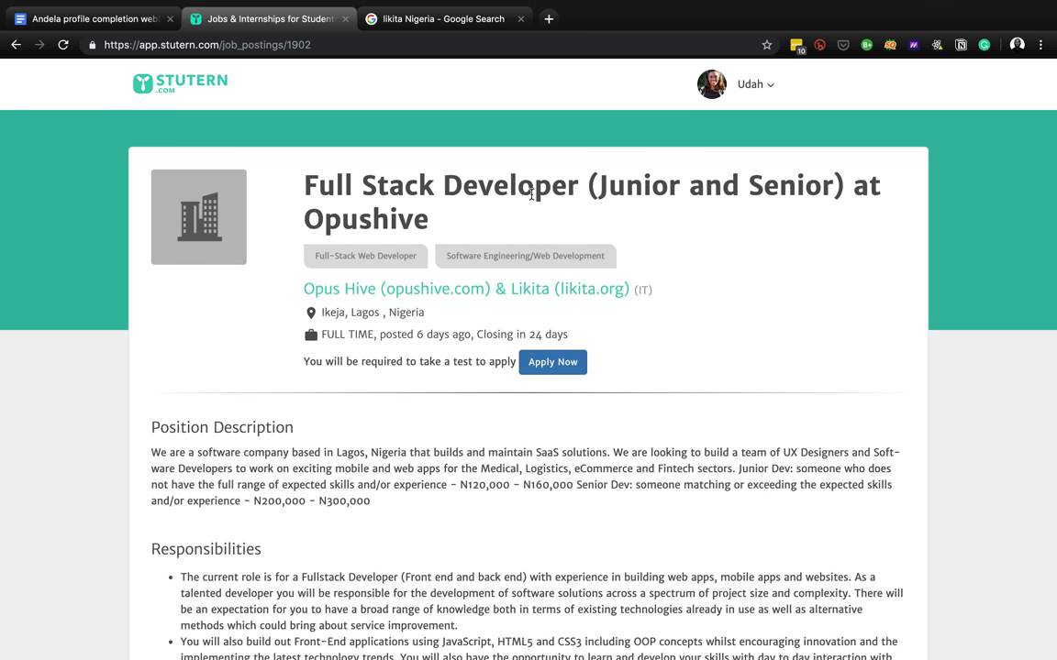
key(ctrl+Left)
key(ctrl+Left)
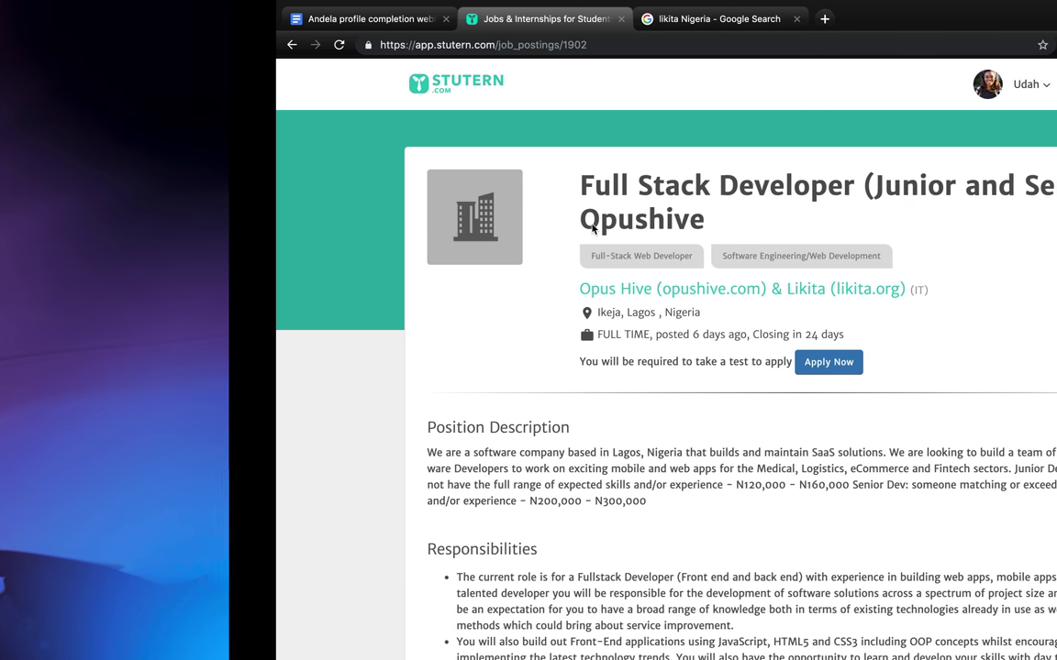